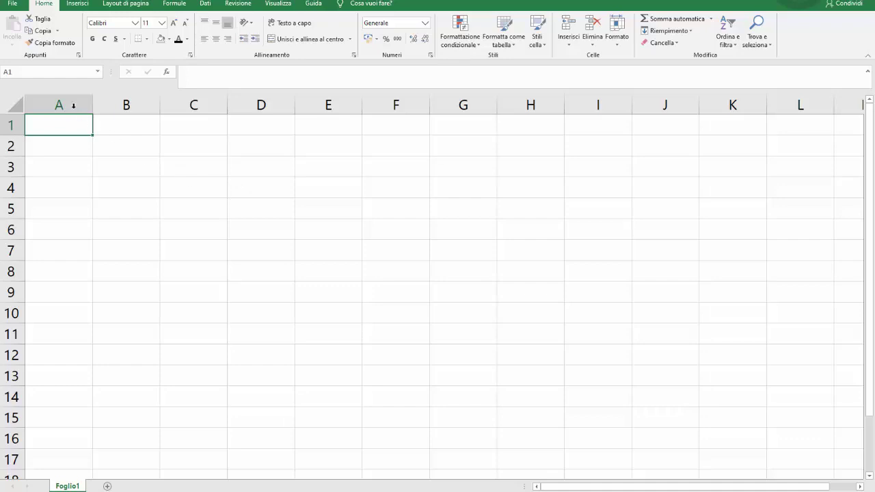
- Format column A with the Data in cifre format and column B with the Data estesa format
left_click(72, 103)
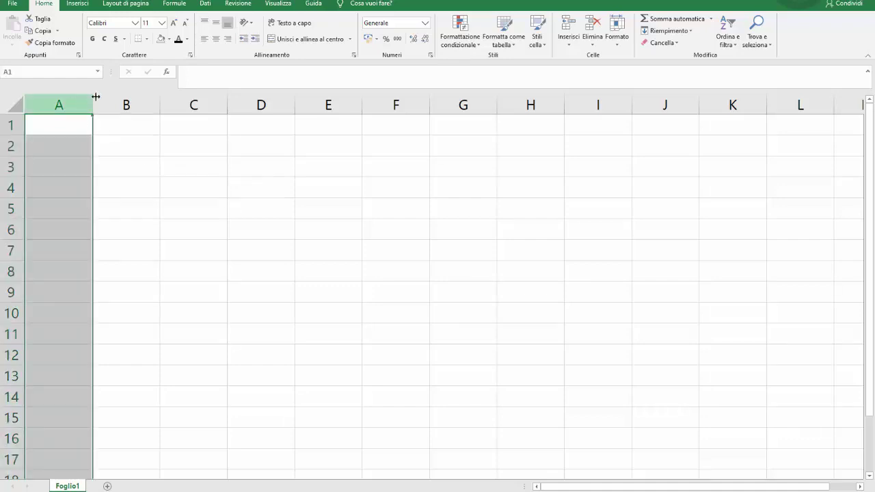
left_click(424, 23)
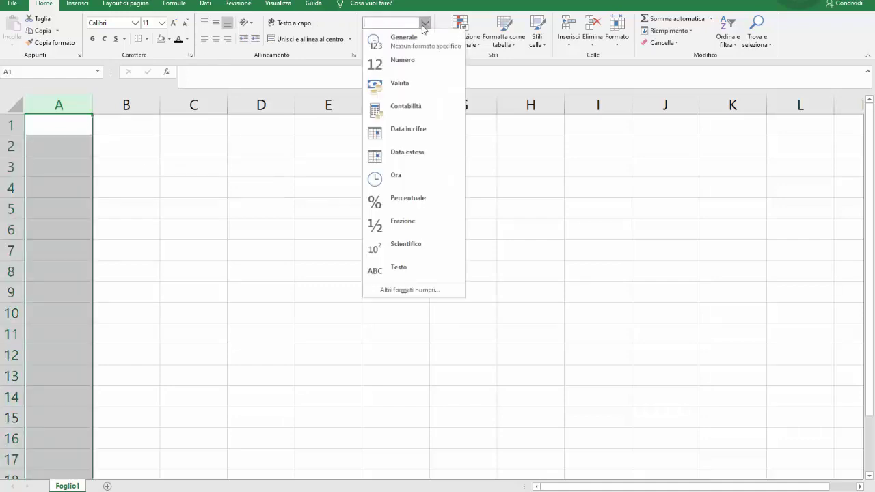
left_click(410, 136)
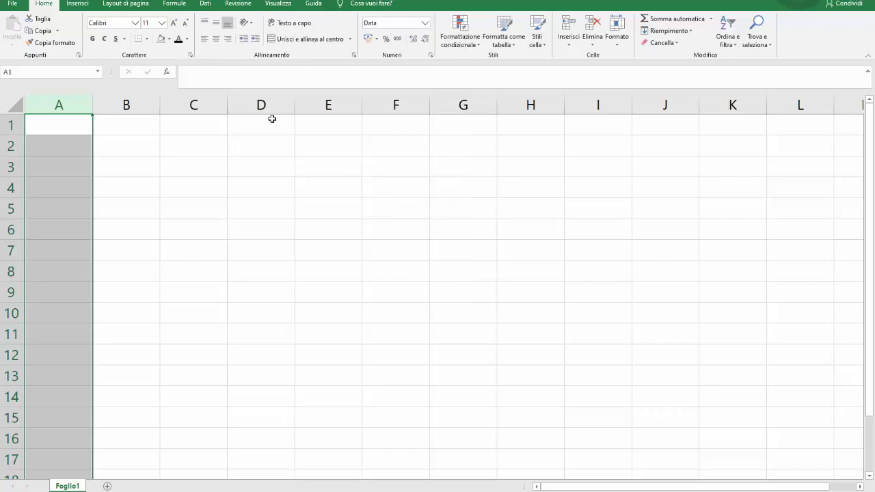
left_click(125, 103)
left_click(424, 22)
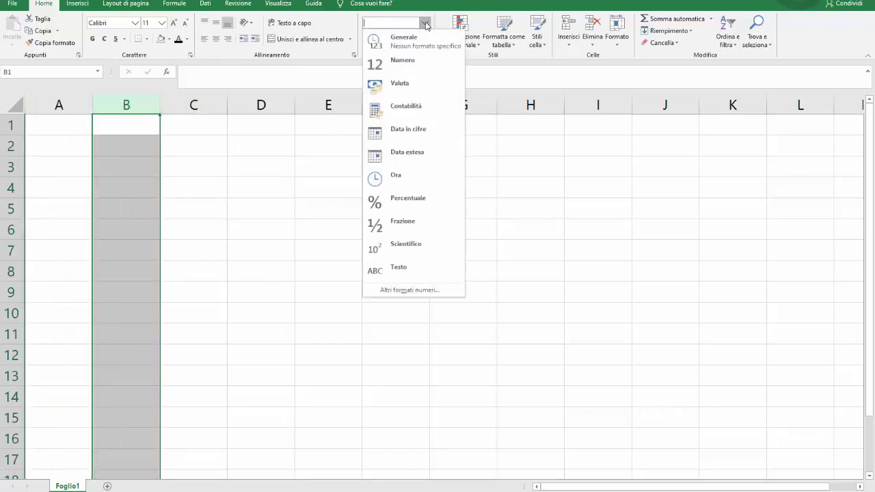
left_click(401, 158)
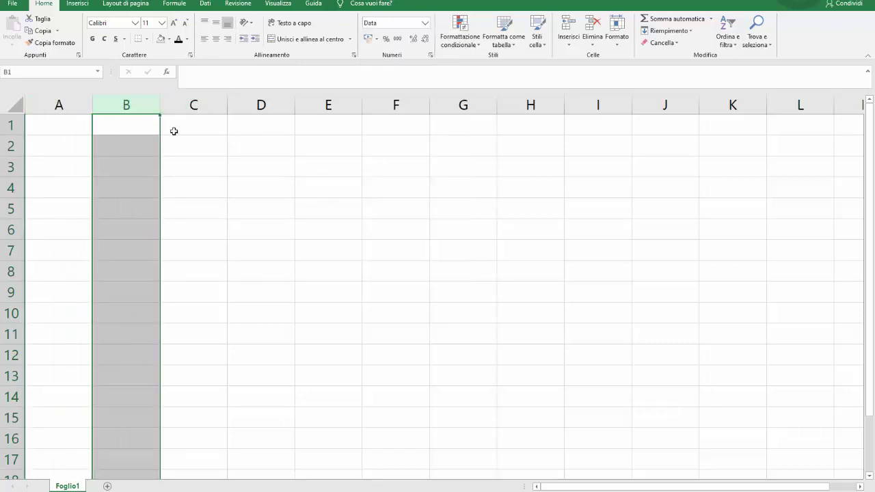
- Enter the date 25-4 in cell A1 and 25/4 in cell B1
left_click(60, 131)
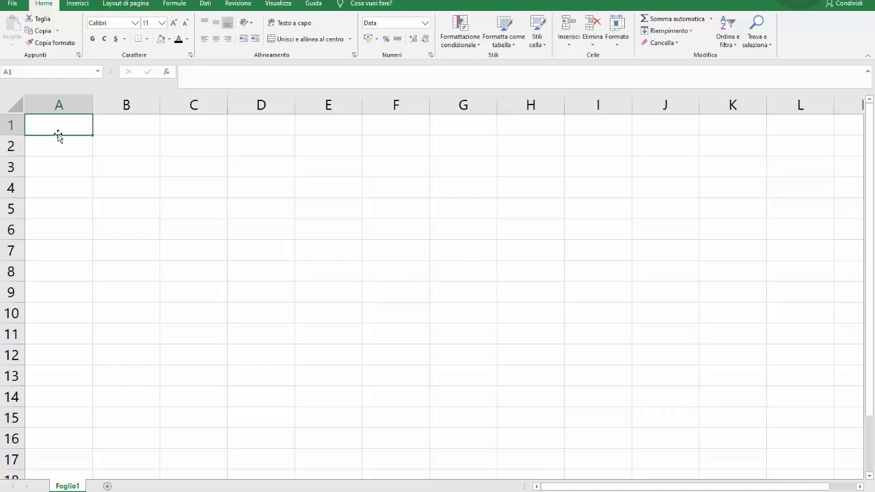
type("25/")
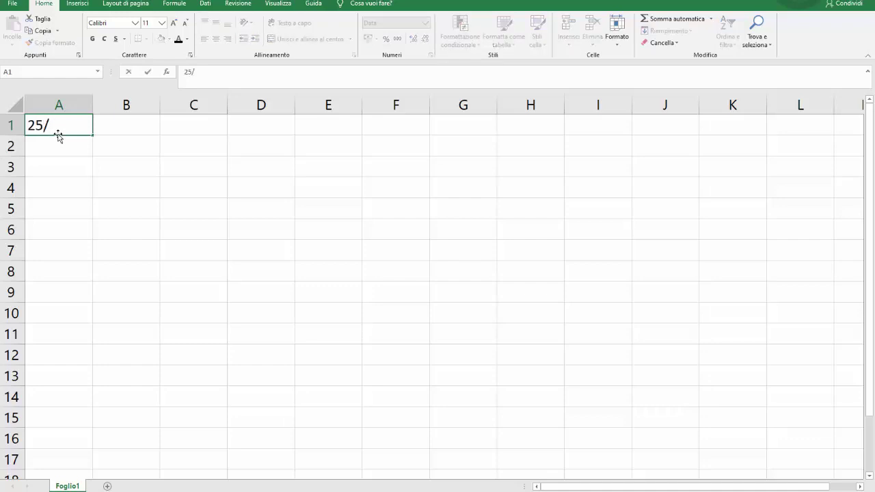
type("4")
key("BackSpace")
key("BackSpace")
type("-4")
left_click(149, 73)
left_click(143, 130)
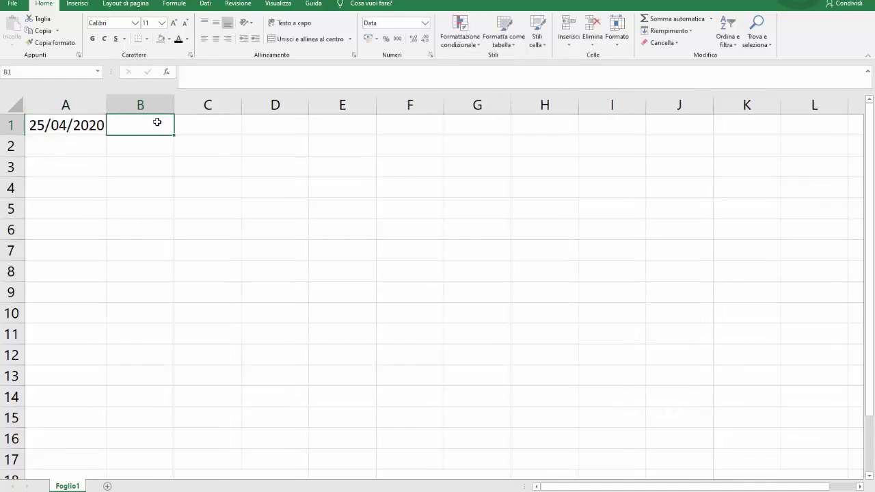
type("25/4")
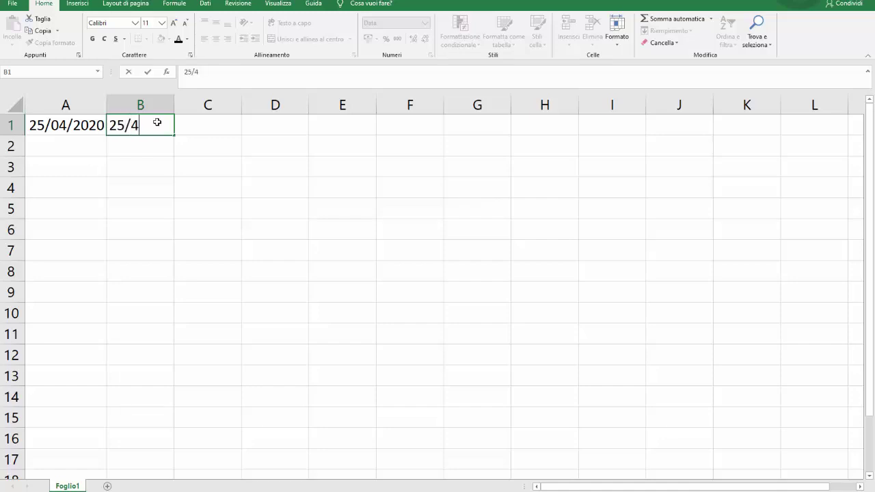
left_click(146, 72)
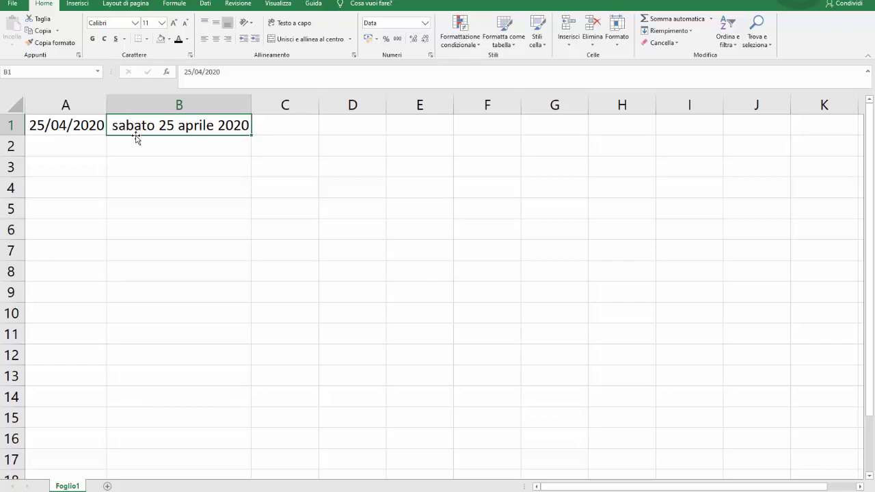
- Enter the date 25/4/96 in both cells A2 and B2
left_click(70, 144)
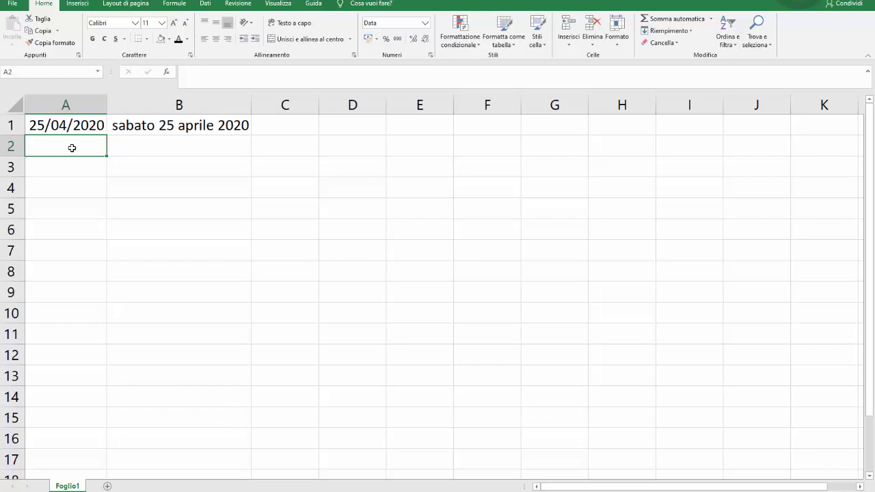
type("25/4/9")
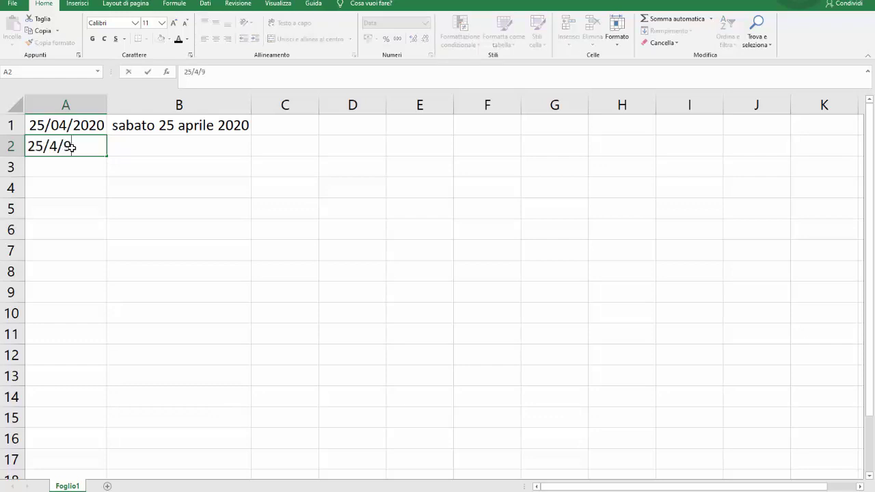
type("6")
left_click(149, 72)
left_click(164, 141)
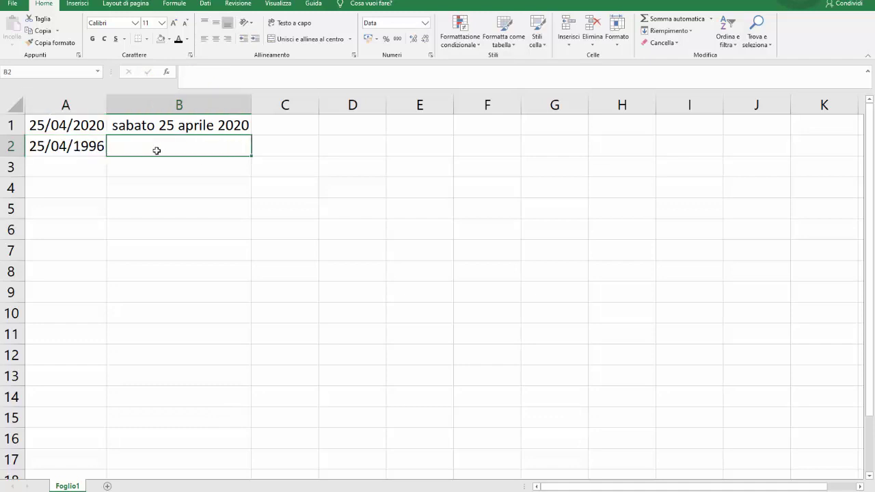
type("25/4/96")
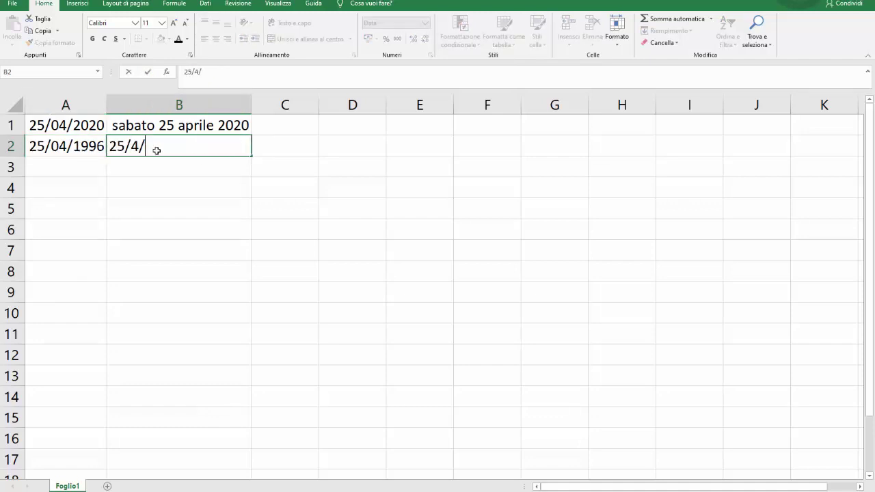
left_click(149, 72)
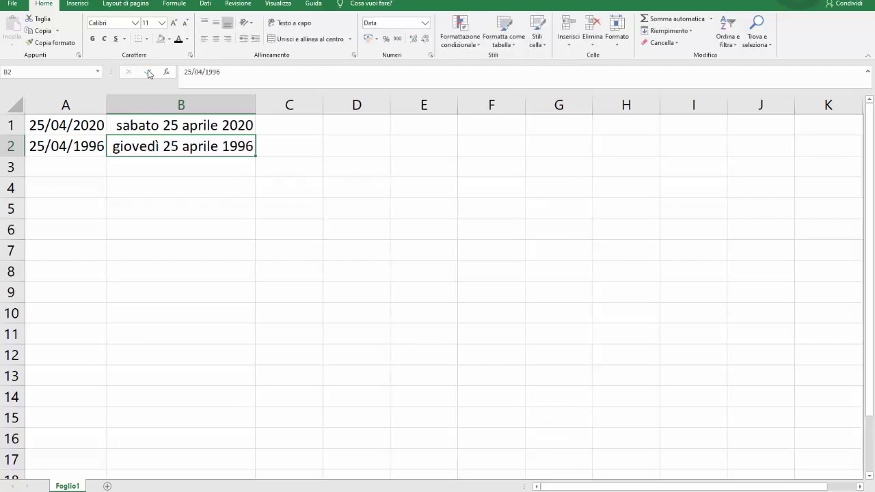
- Apply the Numero format to column C and enter 230000 in cell C1
left_click(301, 103)
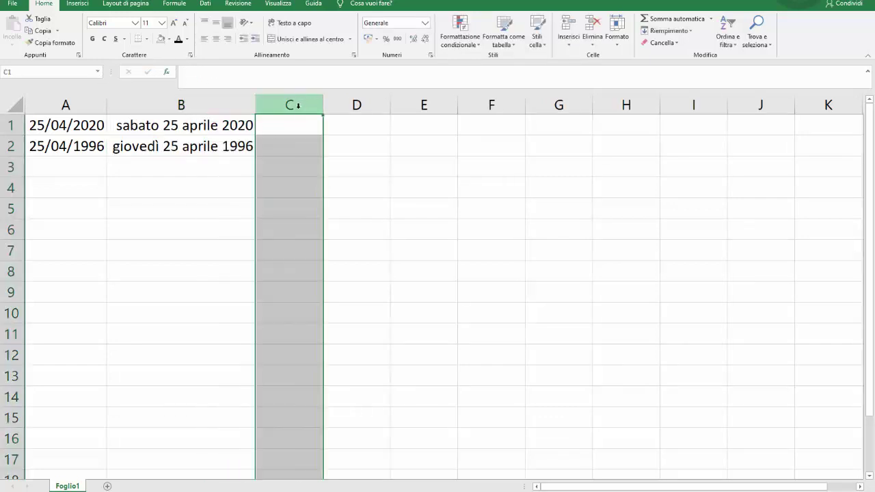
left_click(423, 24)
left_click(409, 62)
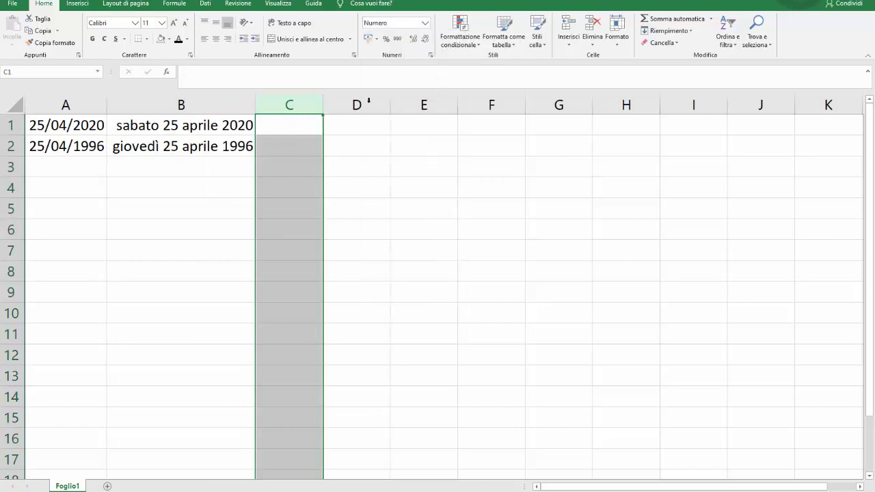
left_click(296, 127)
type("230000")
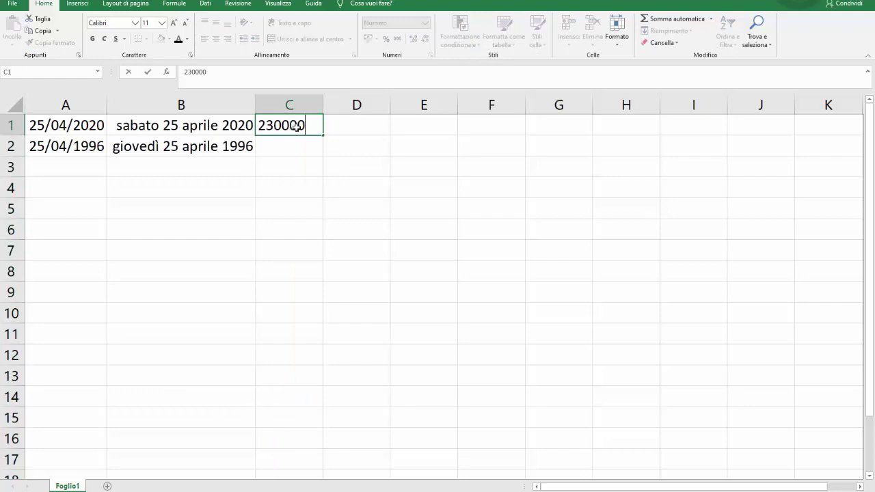
key("Return")
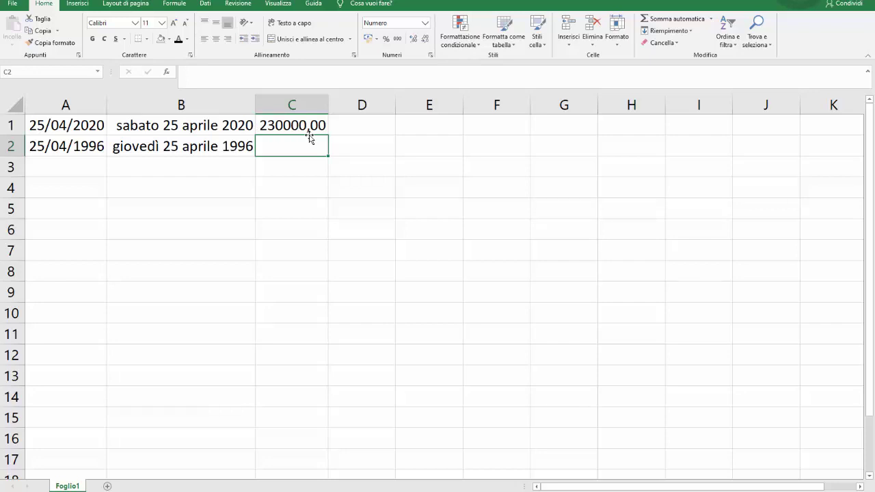
left_click(293, 104)
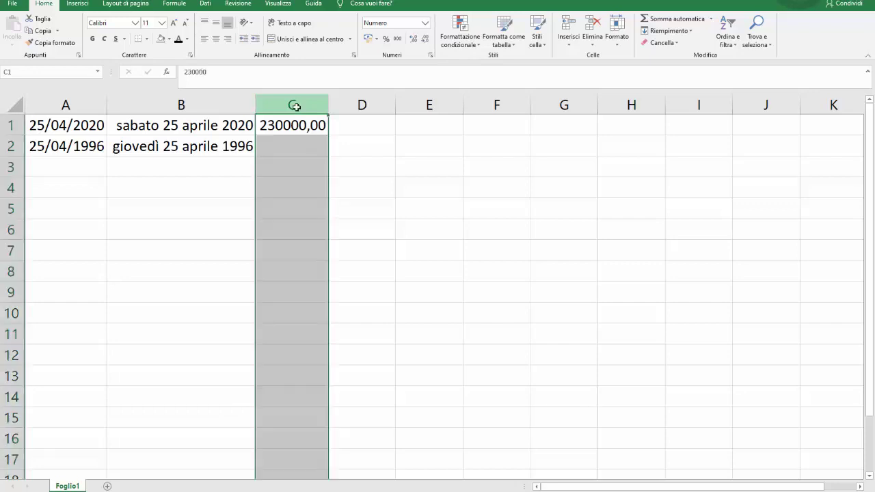
right_click(295, 107)
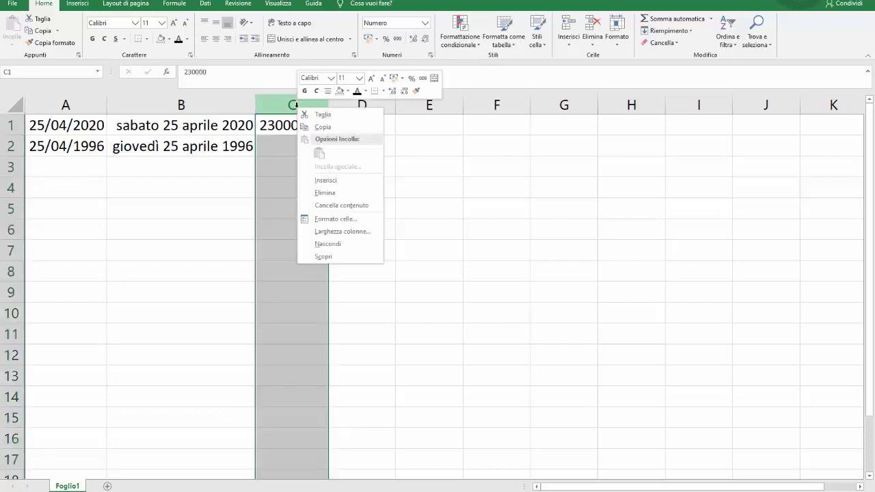
left_click(333, 220)
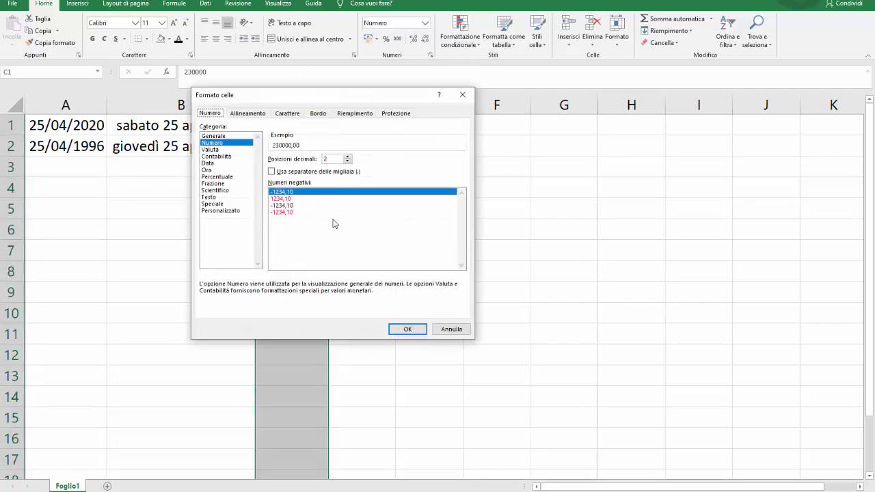
left_click(450, 329)
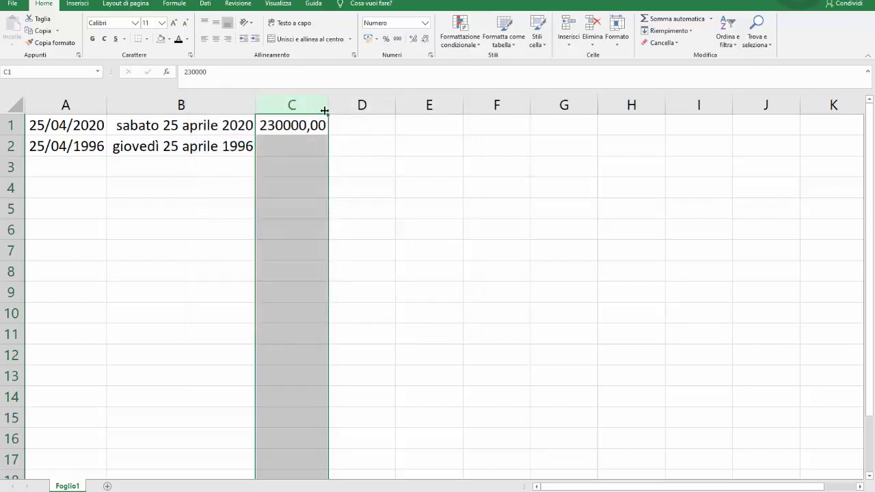
- Set column C's number format to 0 decimal places with the thousands separator enabled
left_click(424, 25)
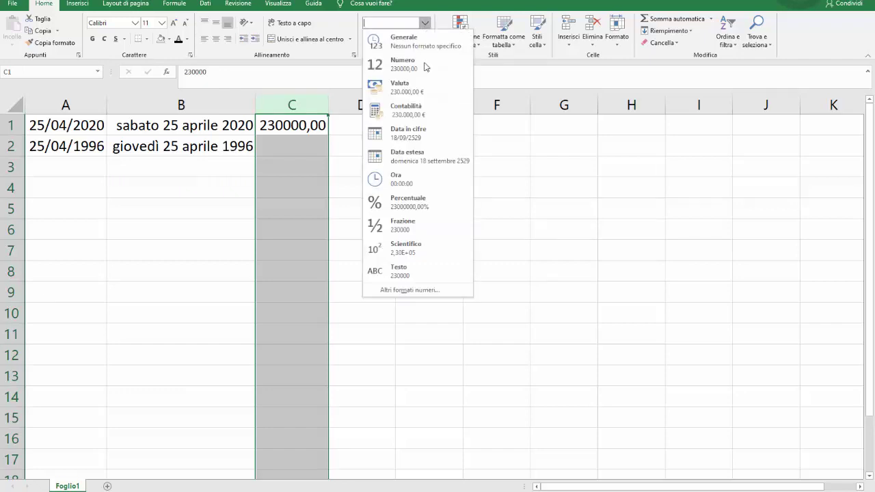
left_click(402, 290)
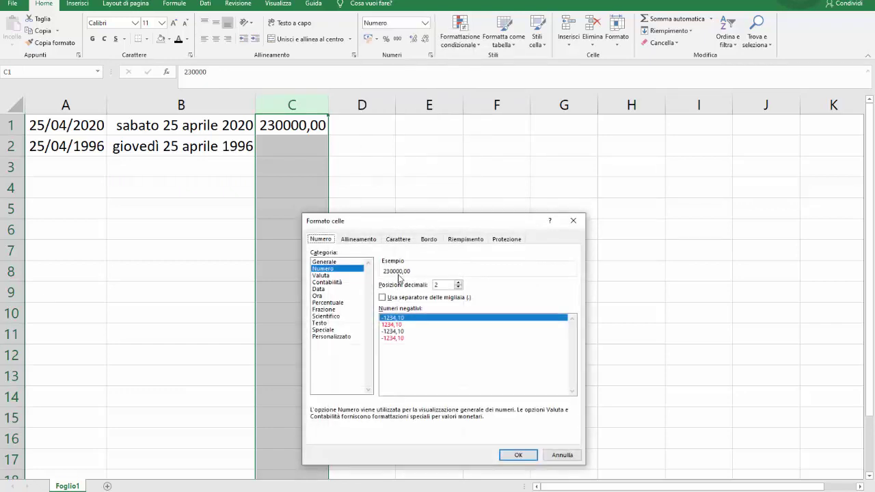
left_click(458, 288)
left_click(458, 288)
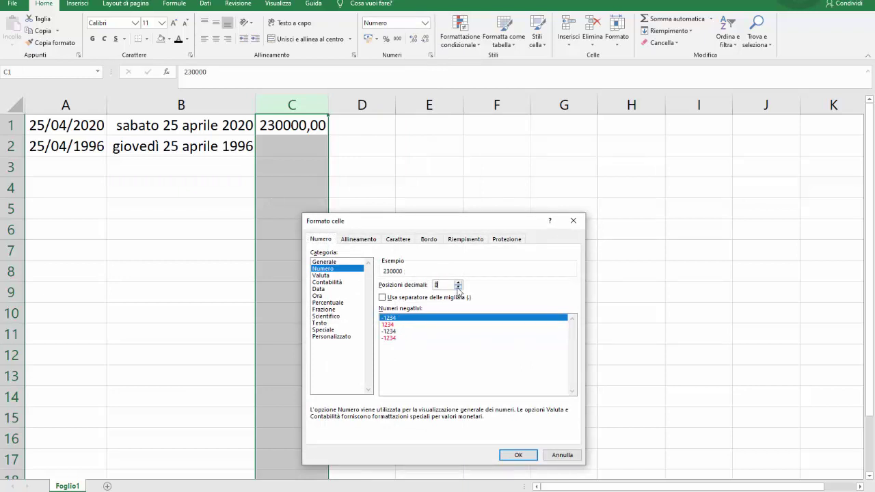
left_click(383, 299)
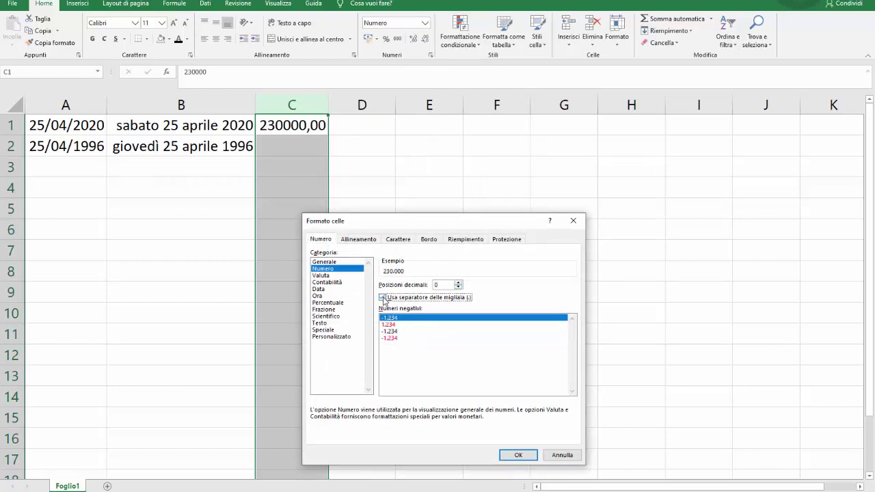
left_click(512, 456)
- Enter 15890 in cell C2
left_click(299, 147)
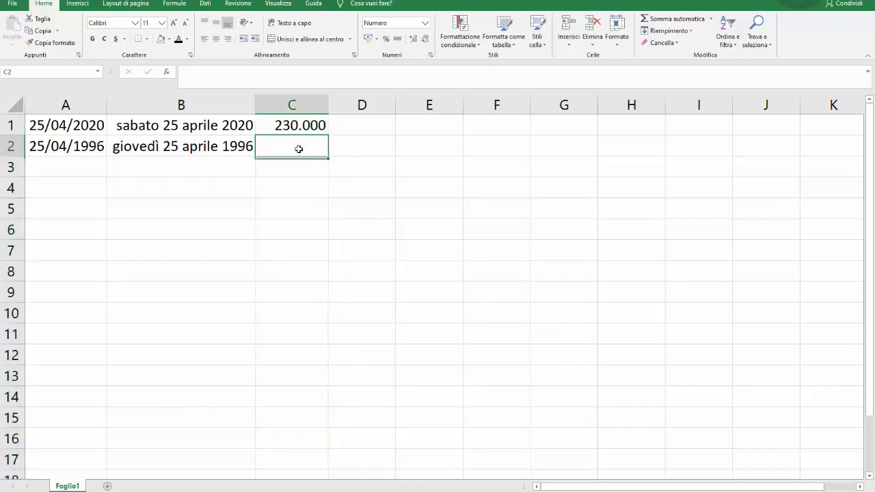
type("1")
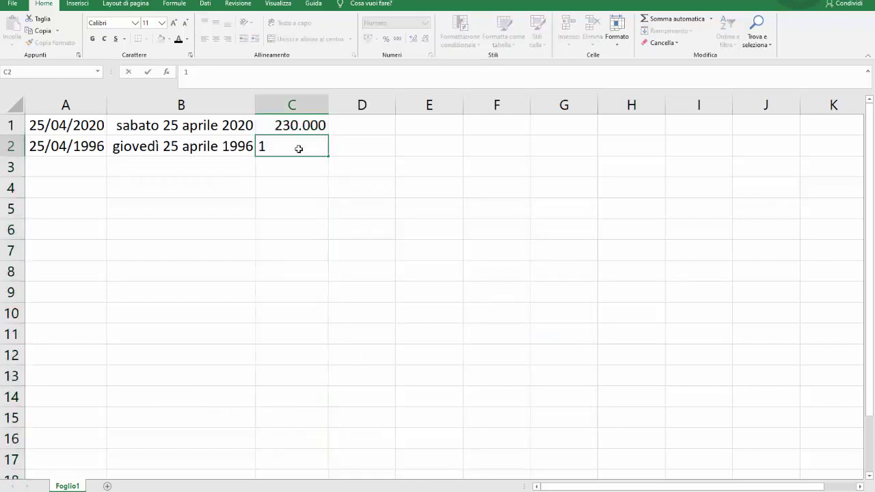
type("5890")
left_click(149, 73)
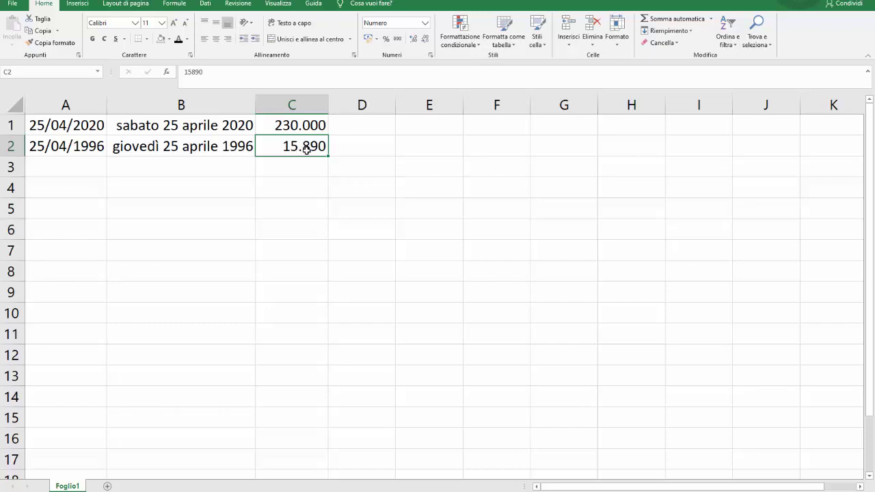
- Format column D as Valuta and column E as Contabilità
left_click(374, 104)
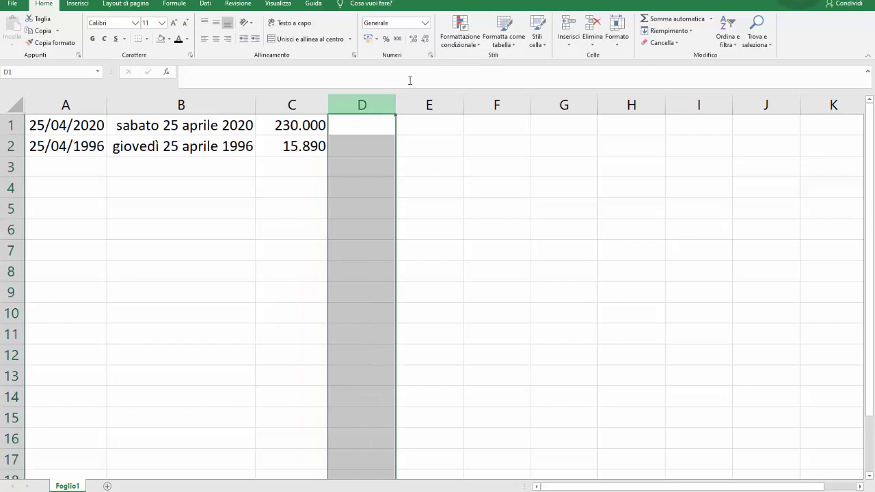
left_click(424, 23)
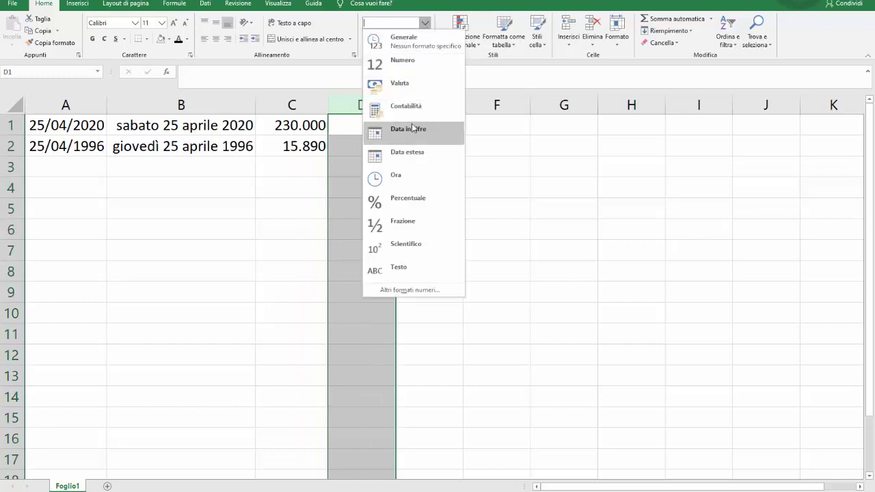
left_click(403, 85)
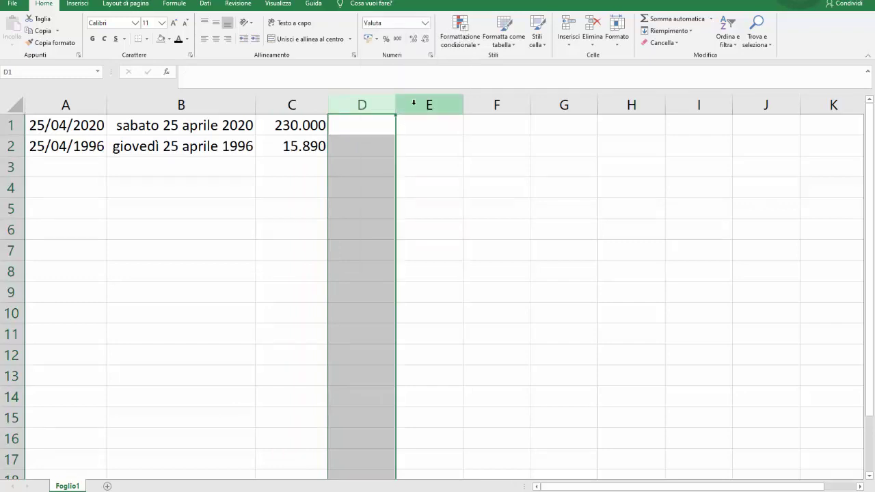
left_click(413, 104)
left_click(425, 23)
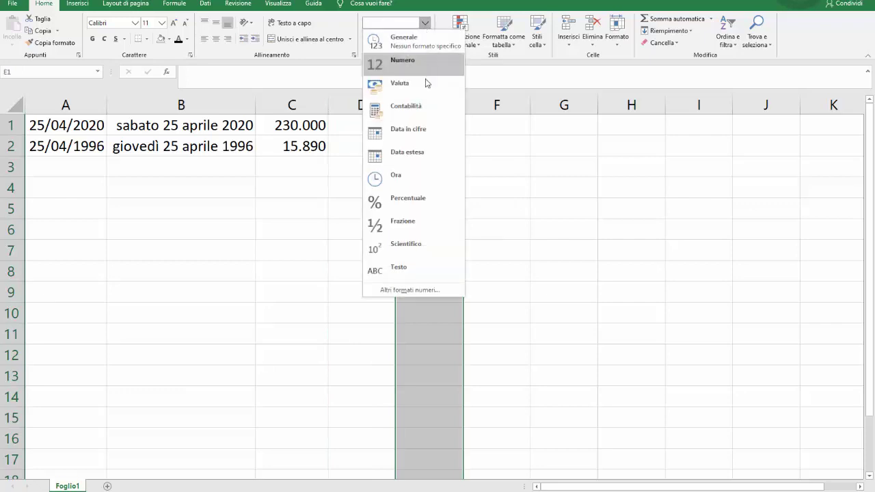
left_click(411, 108)
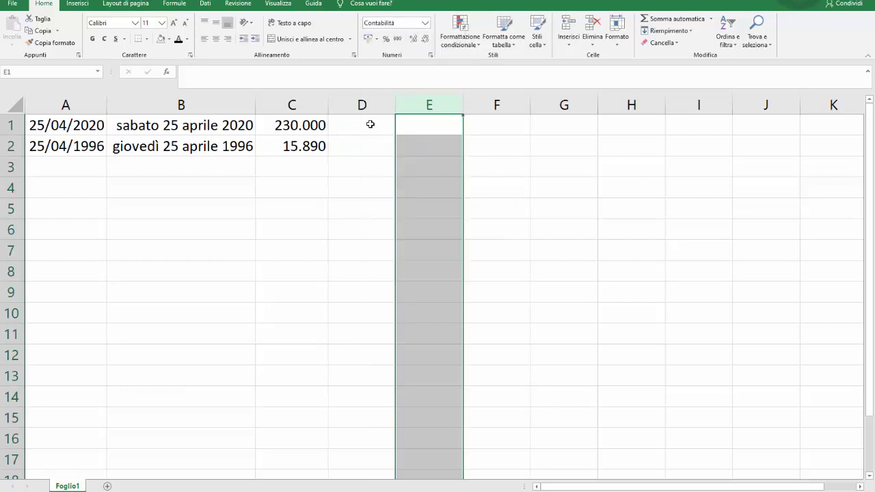
- Enter 2500, 5200, 350 and -740 in cells D1 to D4
left_click(370, 123)
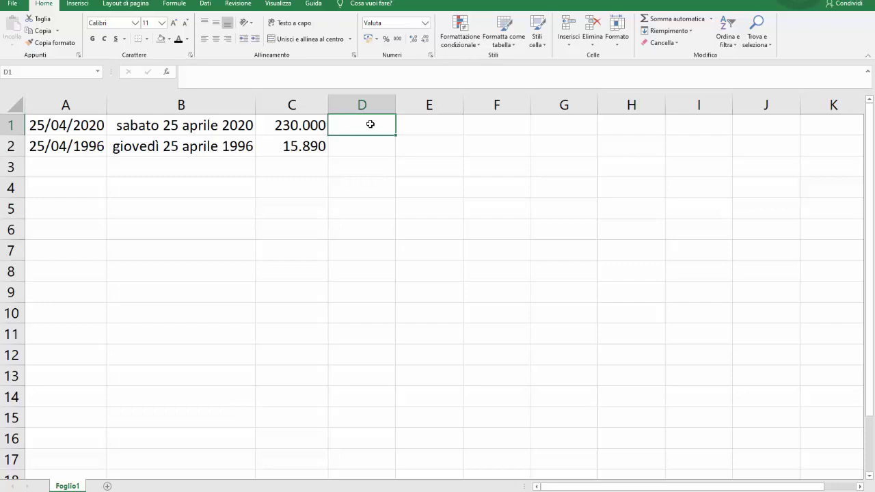
type("2500")
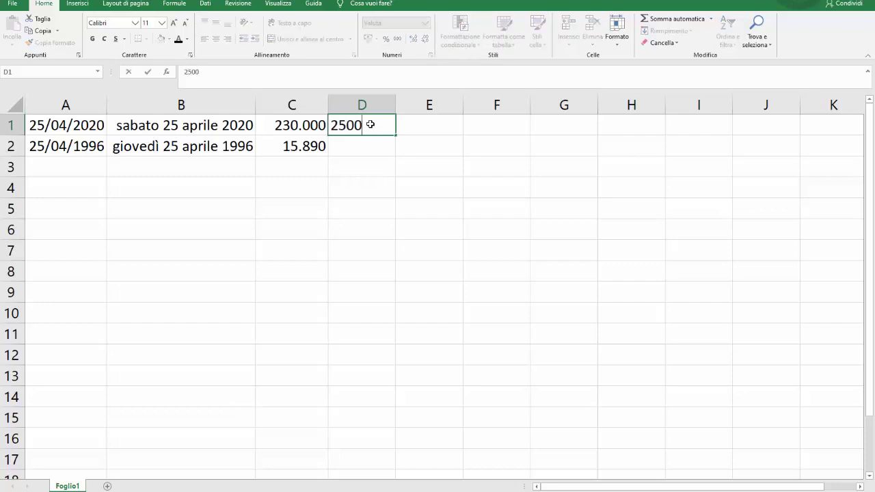
key("Return")
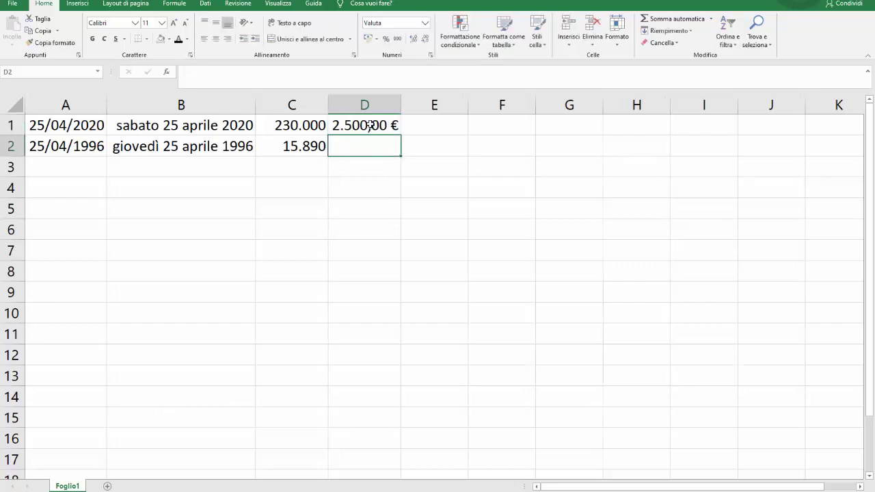
type("5200")
key("Return")
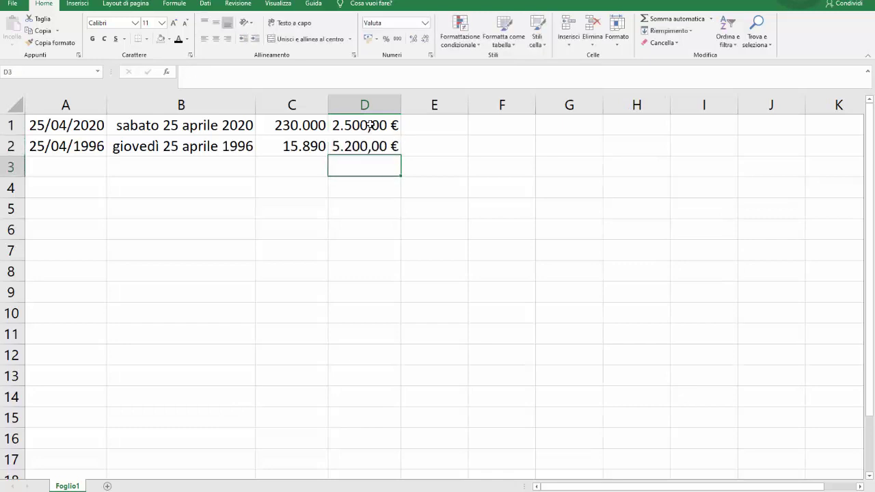
type("35")
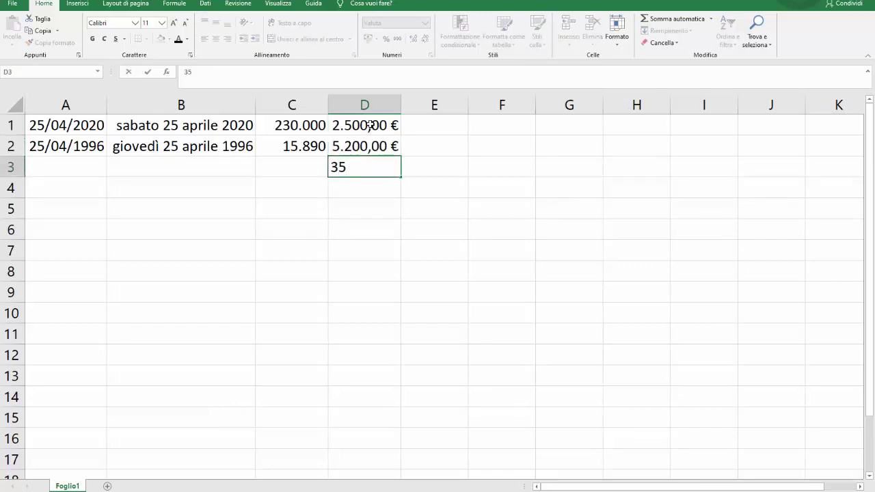
type("0")
key("Return")
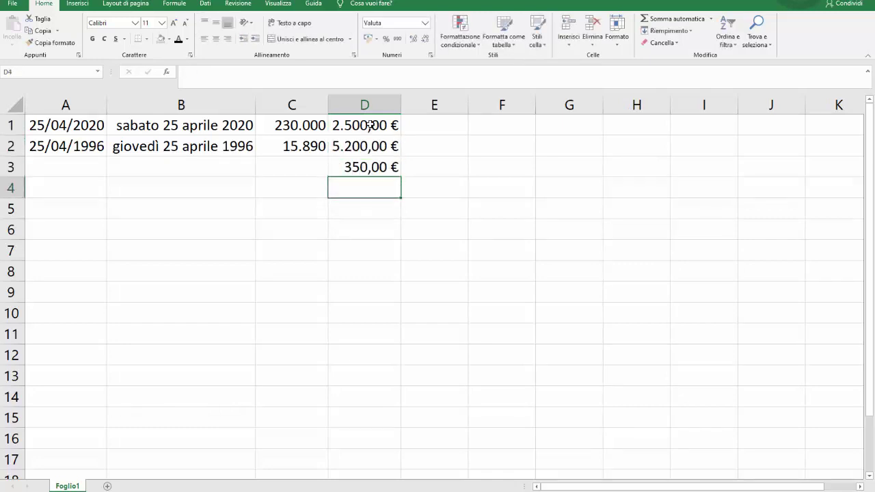
type("-740")
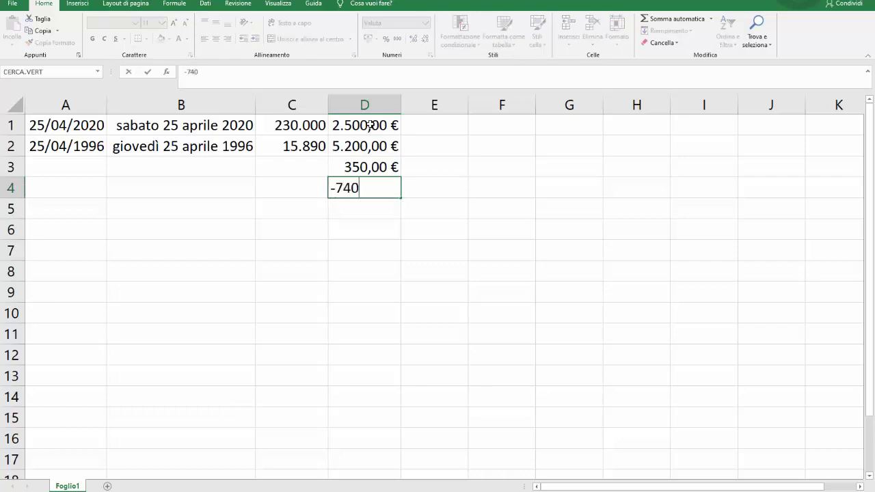
key("Return")
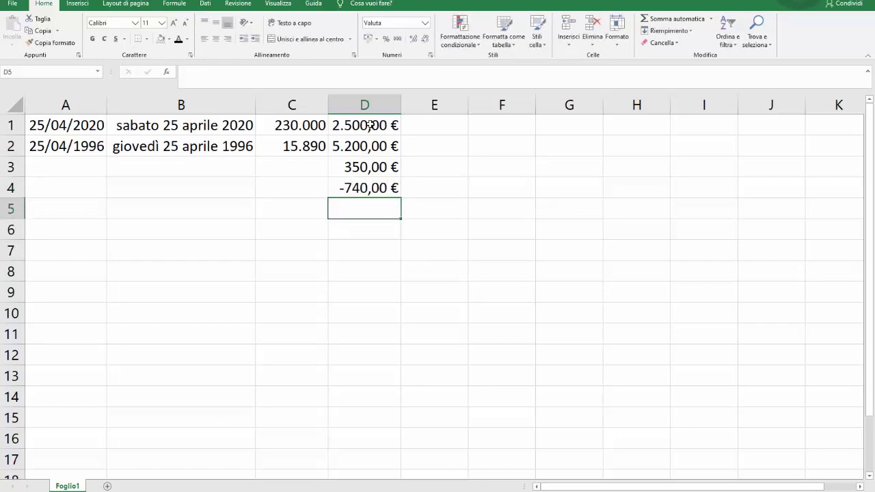
- Enter 2500, 5200, 350 and -740 in cells E1 to E4 of the accounting column
left_click(426, 132)
type("2.5")
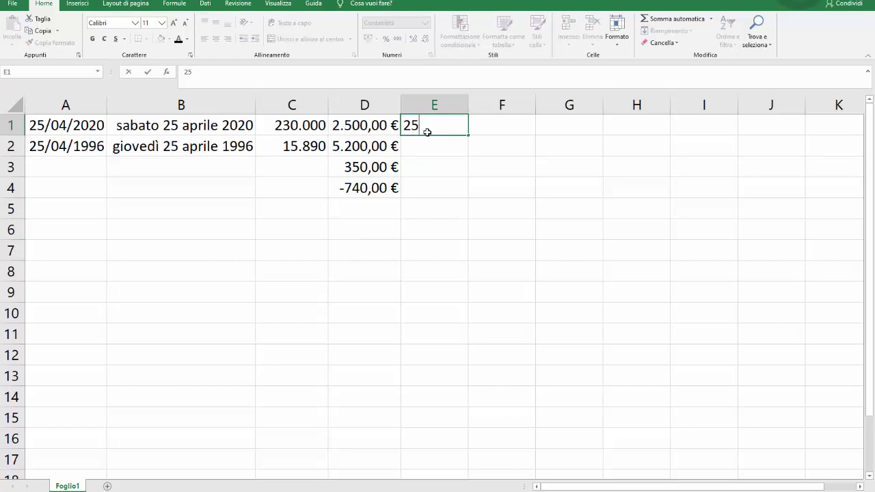
type("00")
key("Return")
type("5200")
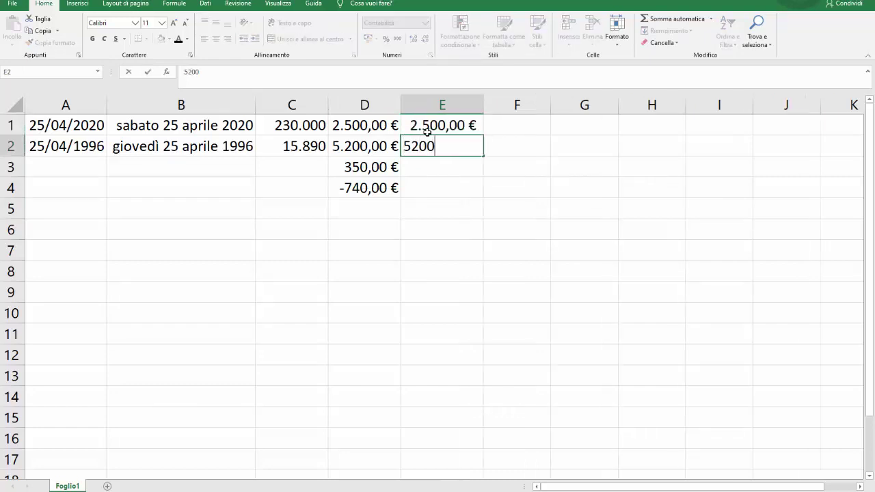
key("Return")
type("350")
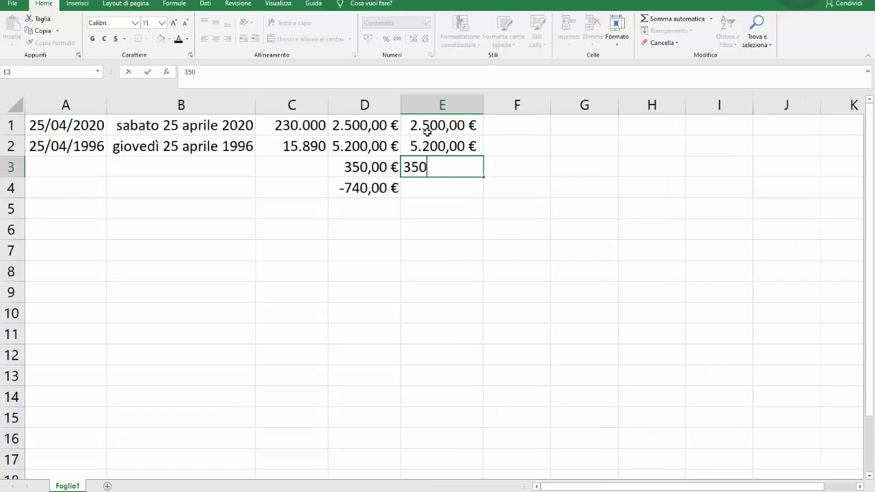
key("Return")
type("-   740")
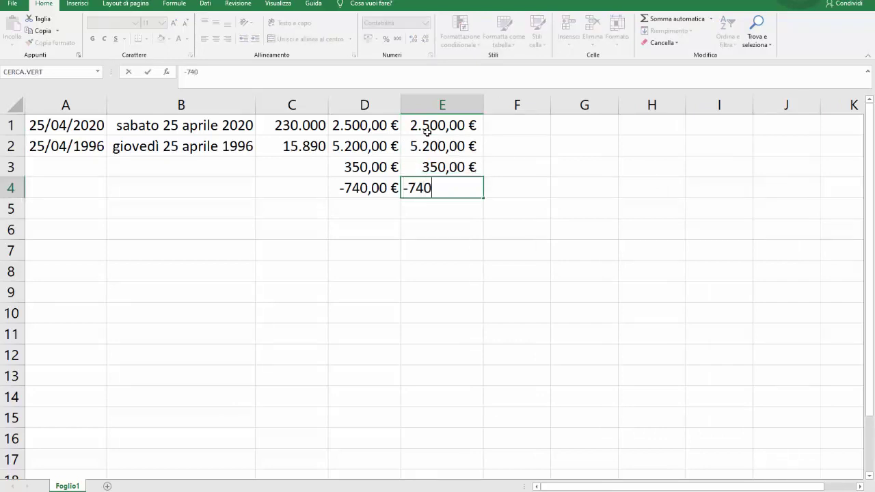
key("Return")
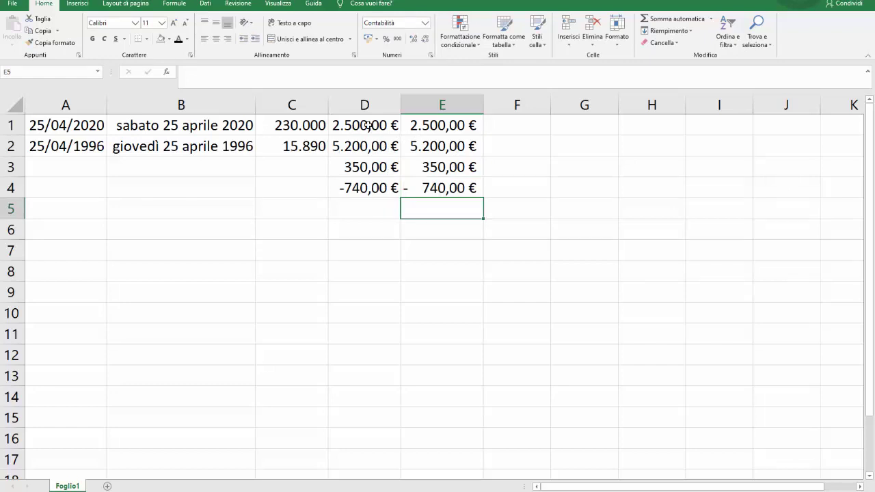
- Set column D's Valuta format to show negative numbers in red with a minus sign
left_click(368, 125)
left_click(432, 125)
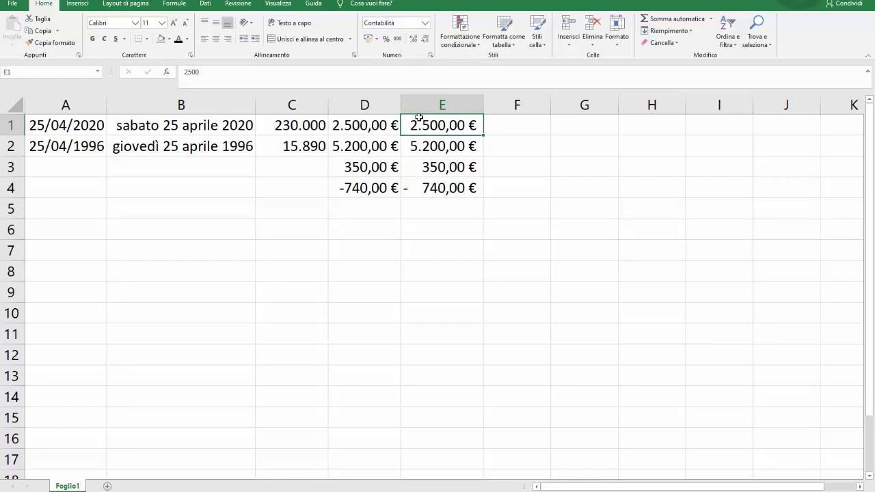
left_click(377, 104)
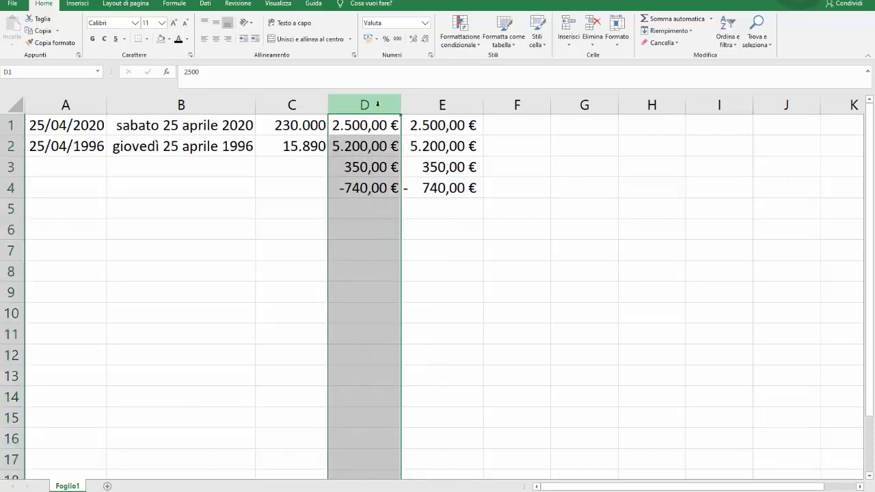
right_click(378, 106)
left_click(415, 217)
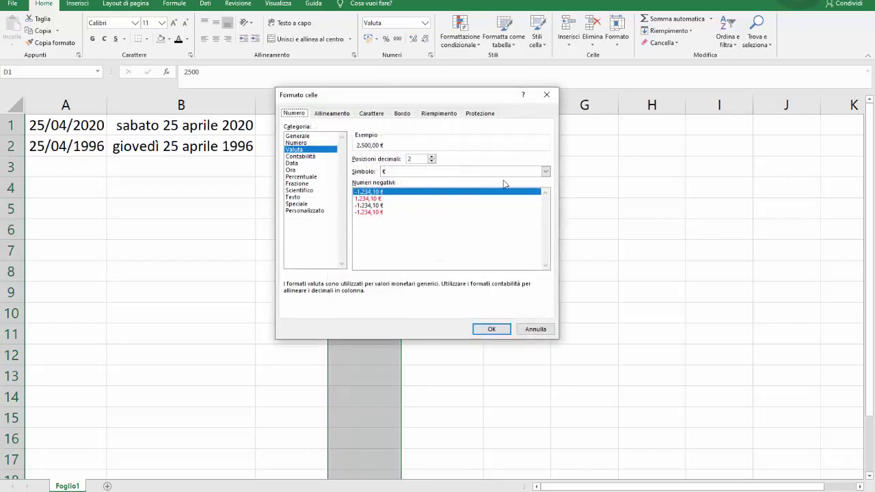
left_click(368, 213)
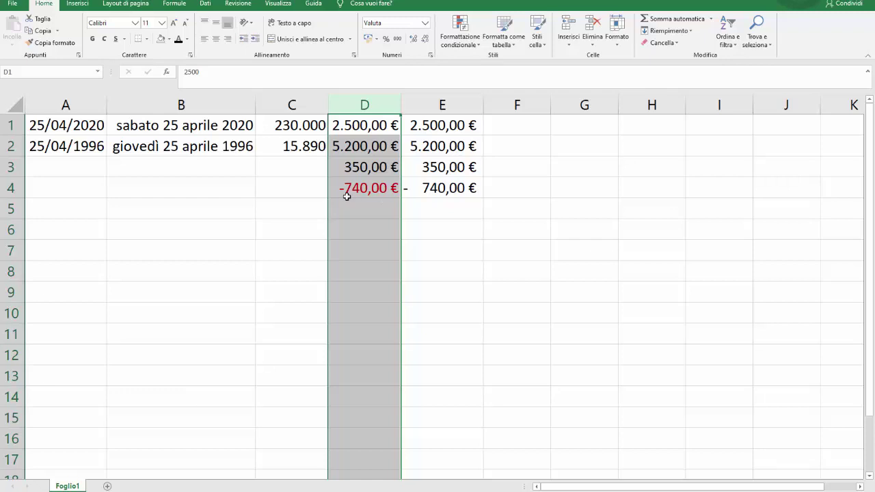
- Examine the Contabilità format options available for column E in the cell format settings
left_click(429, 105)
right_click(429, 106)
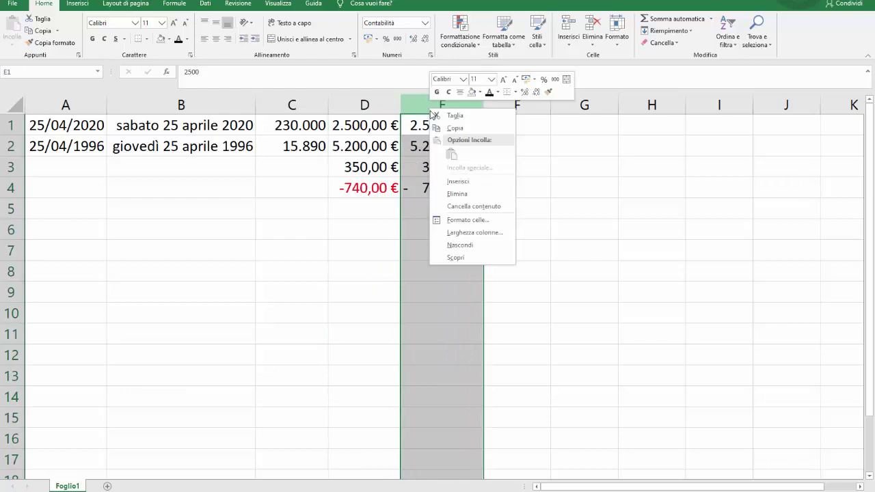
left_click(465, 220)
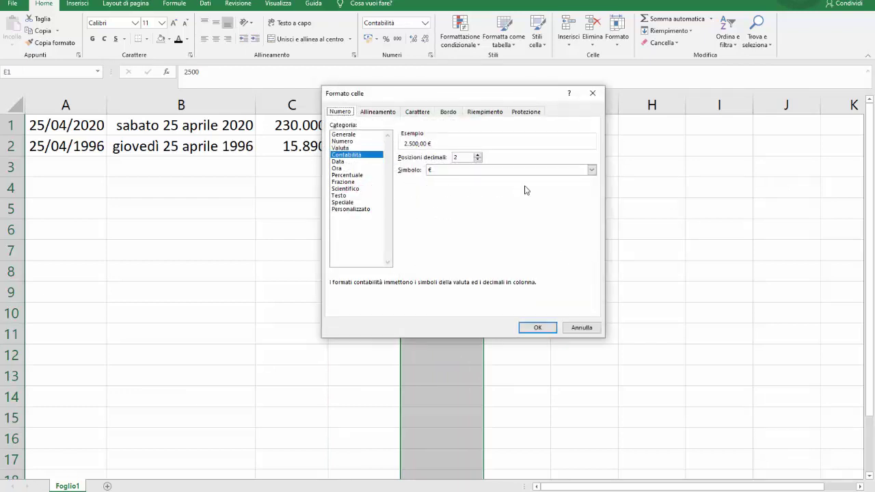
left_click(538, 328)
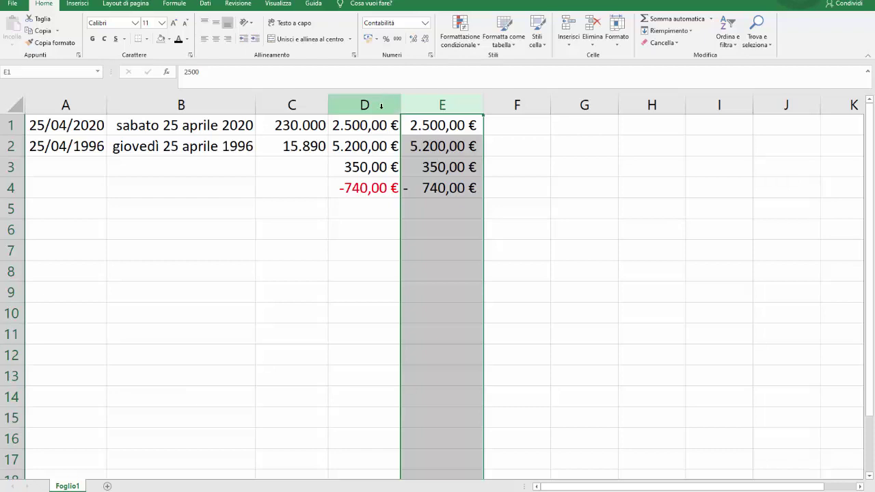
- Widen columns D and E together to the same larger width
left_click_drag(376, 106, 544, 102)
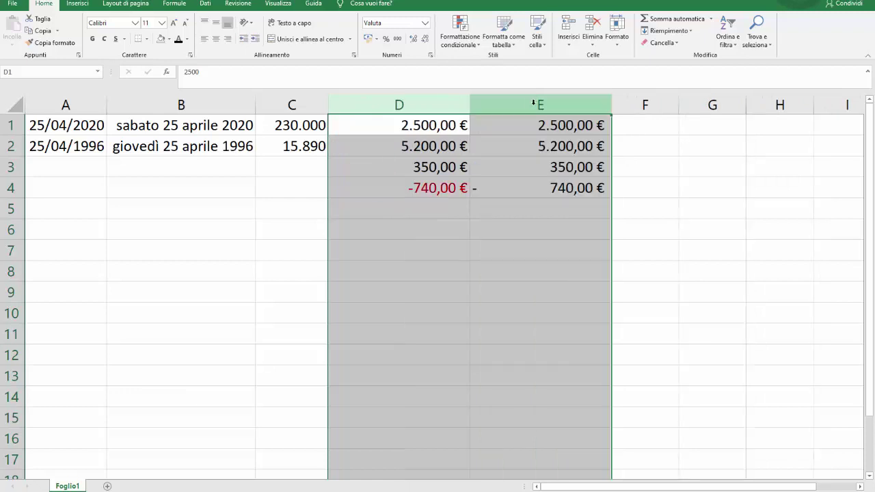
left_click(407, 126)
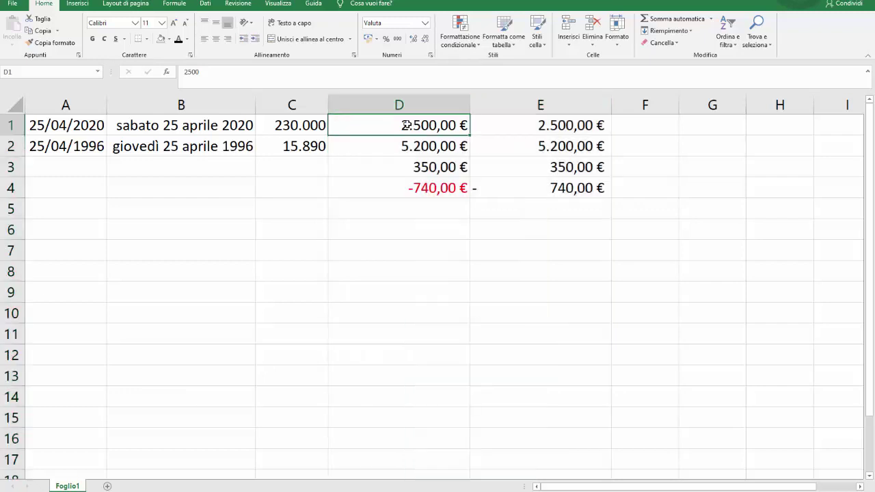
- Center the amount in cell D2 and left-align the amount in cell D3
left_click(367, 149)
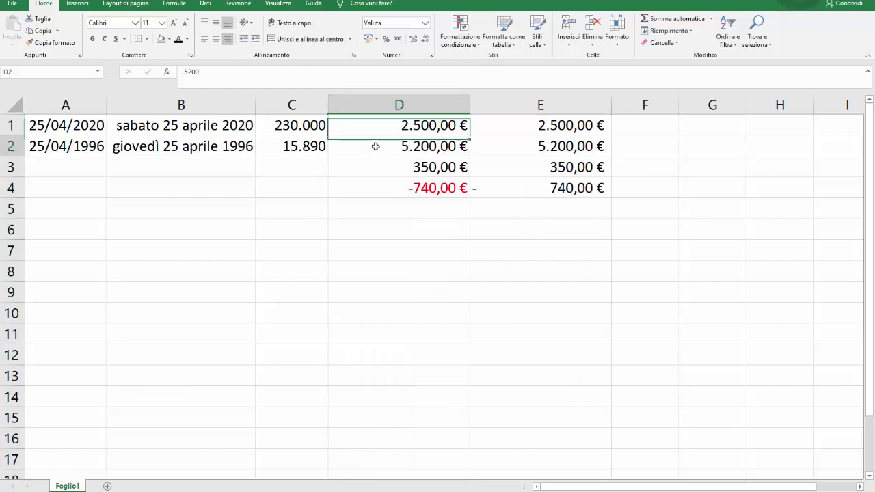
left_click(216, 39)
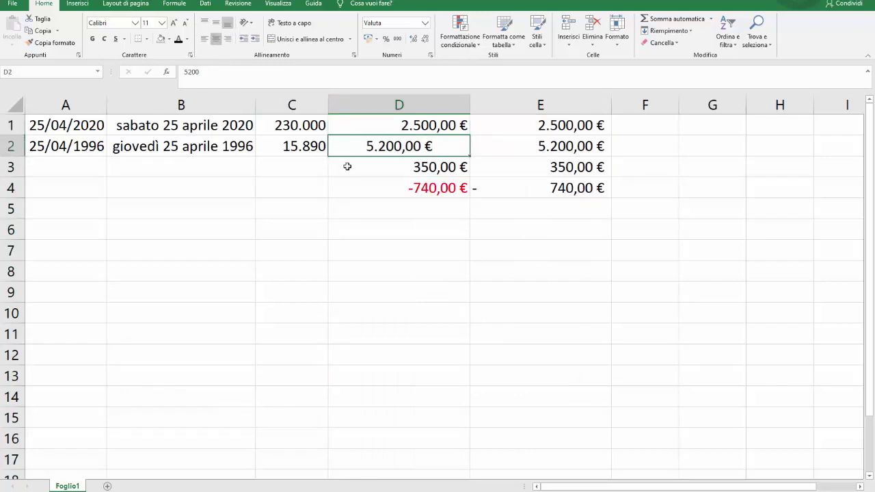
left_click(347, 168)
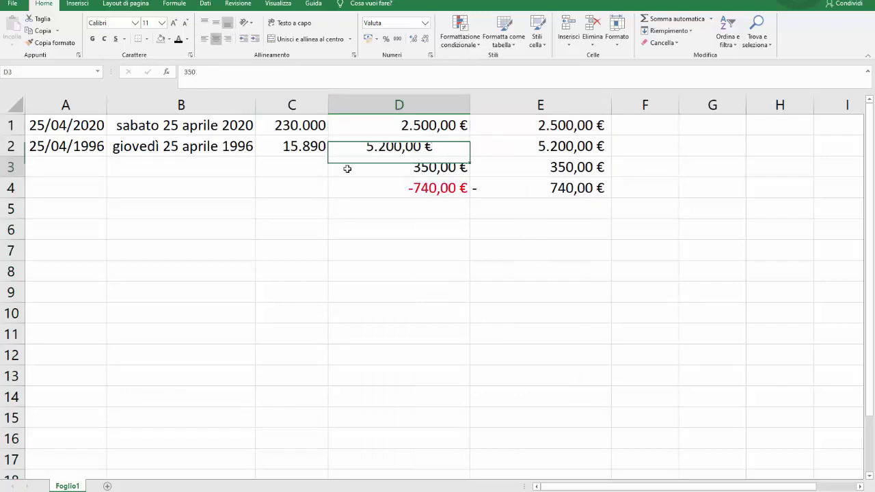
left_click(203, 39)
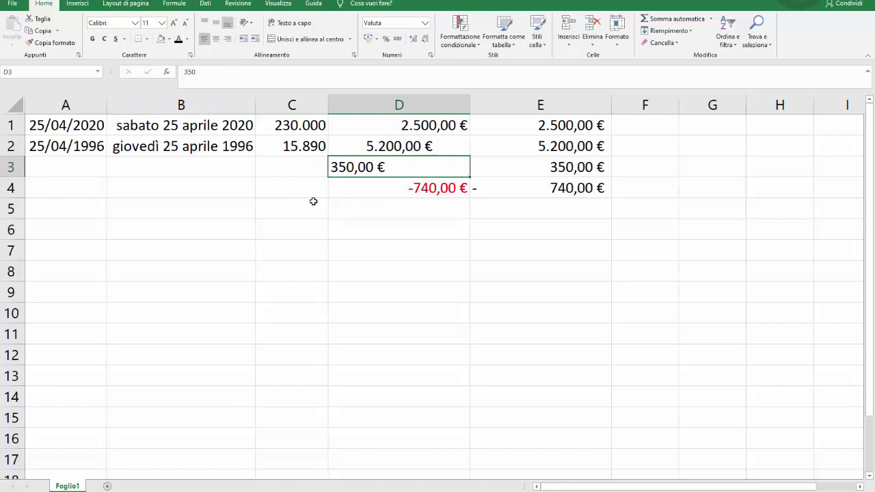
- Try to center the accounting amount in cell E1 and check the alignment of cells E1 to E4
left_click(538, 128)
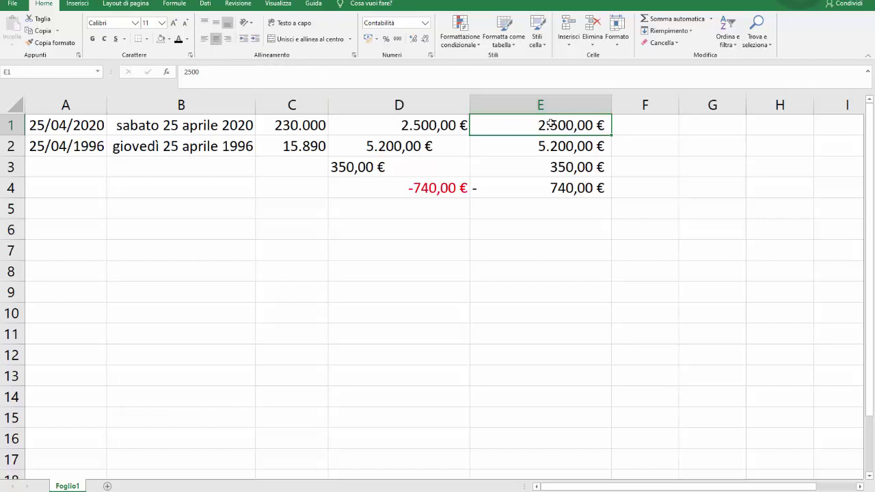
left_click_drag(552, 123, 539, 199)
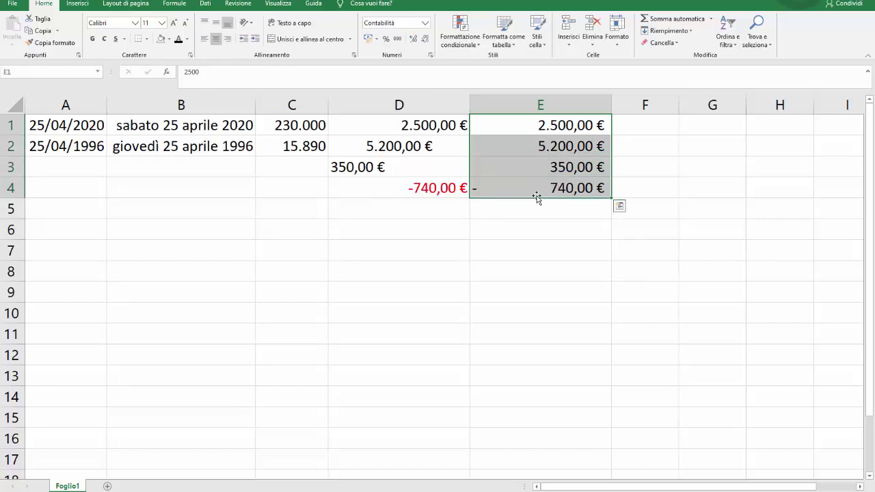
left_click(535, 189)
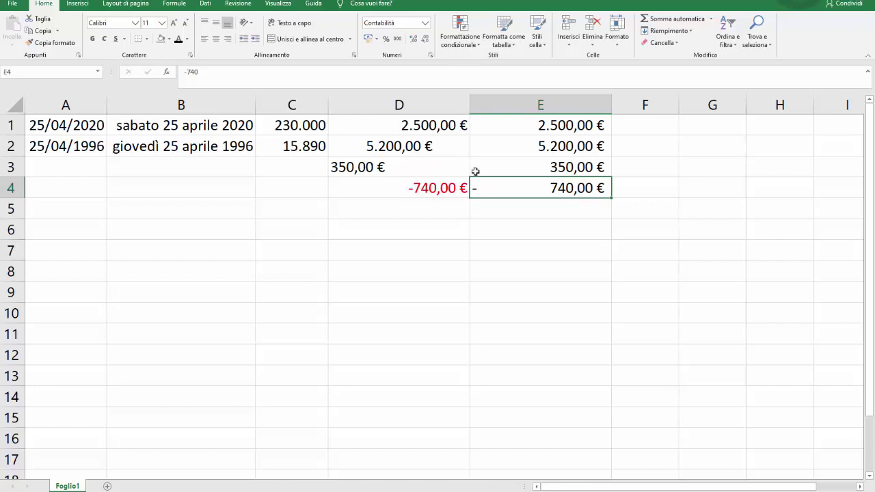
- Apply the Percentuale number format to column F
left_click(645, 104)
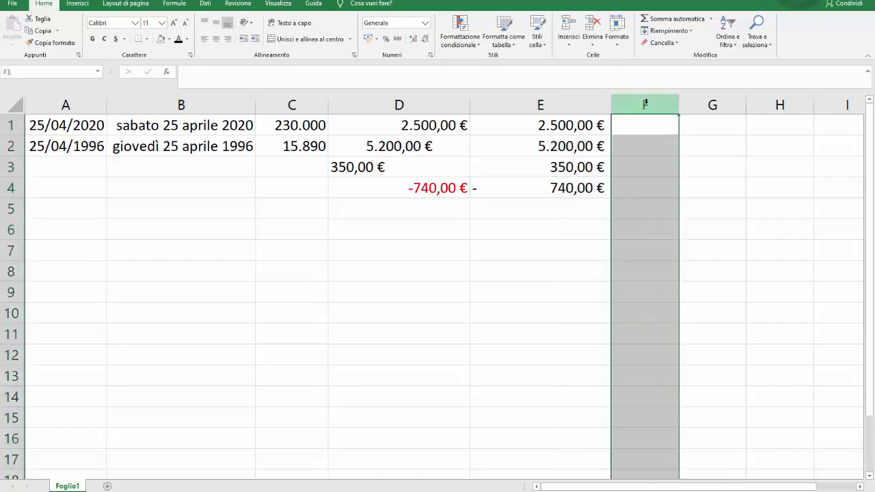
left_click(425, 24)
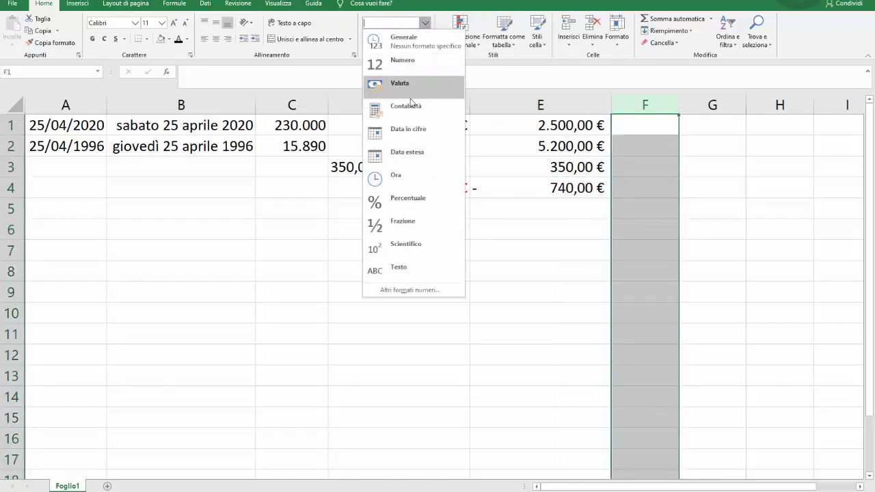
left_click(410, 200)
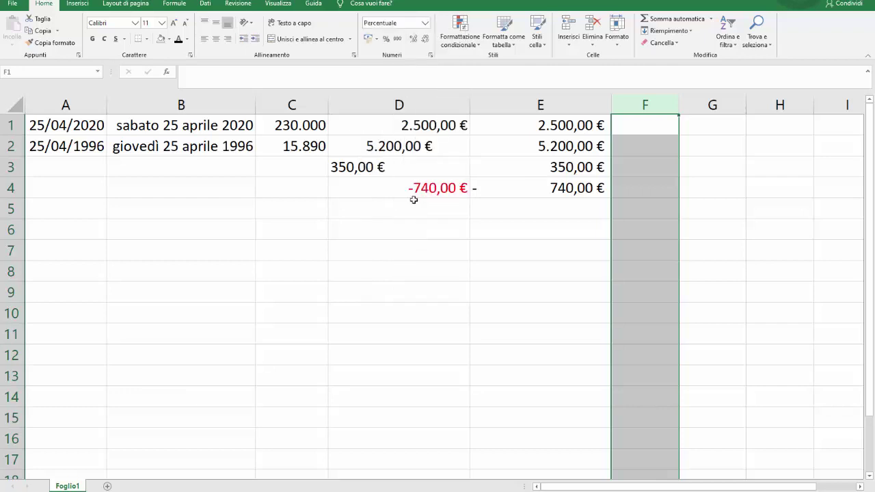
- Enter the percentages 2%, 5%, 8% and 15% in cells F1 to F4
left_click(621, 126)
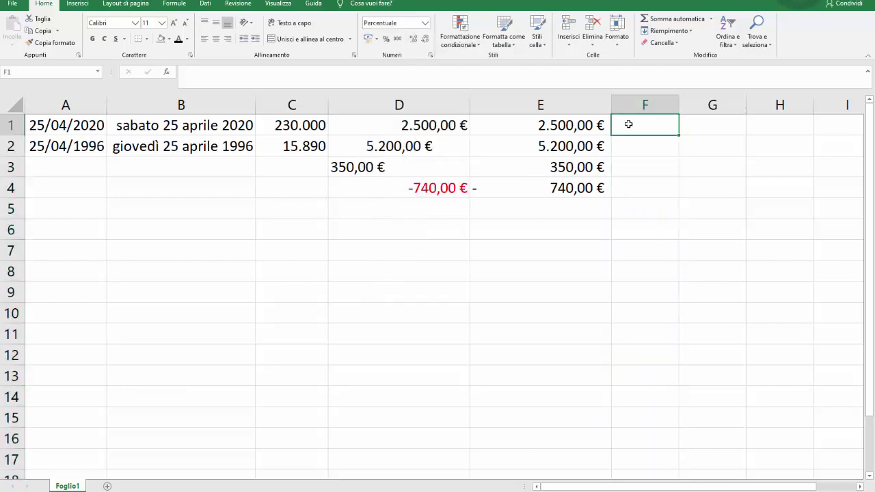
type("2")
key("Return")
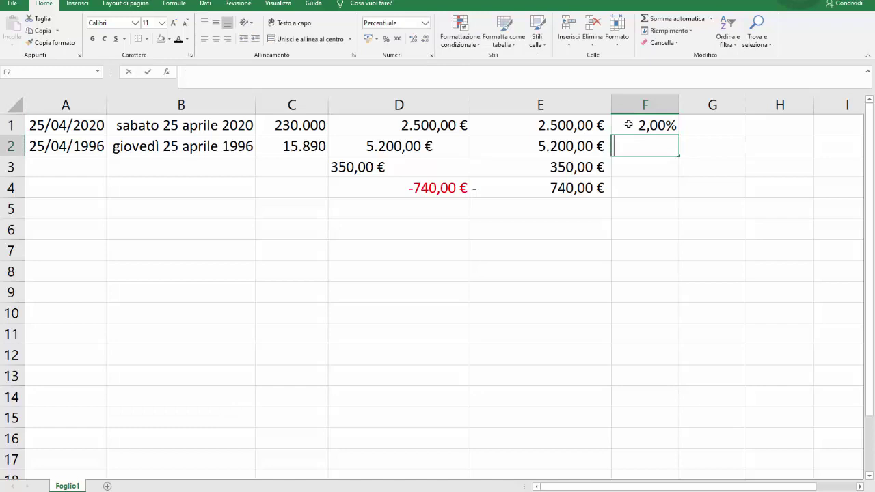
type("5")
key("Return")
type("8")
key("Return")
type("15")
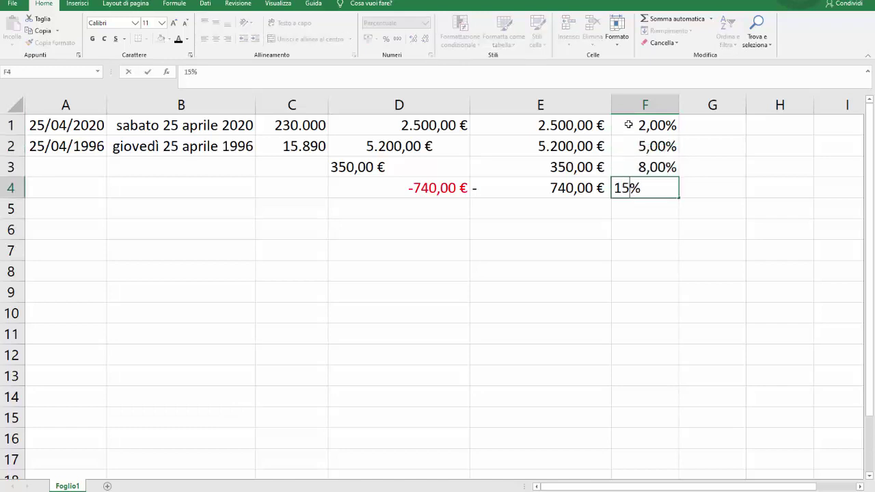
key("Return")
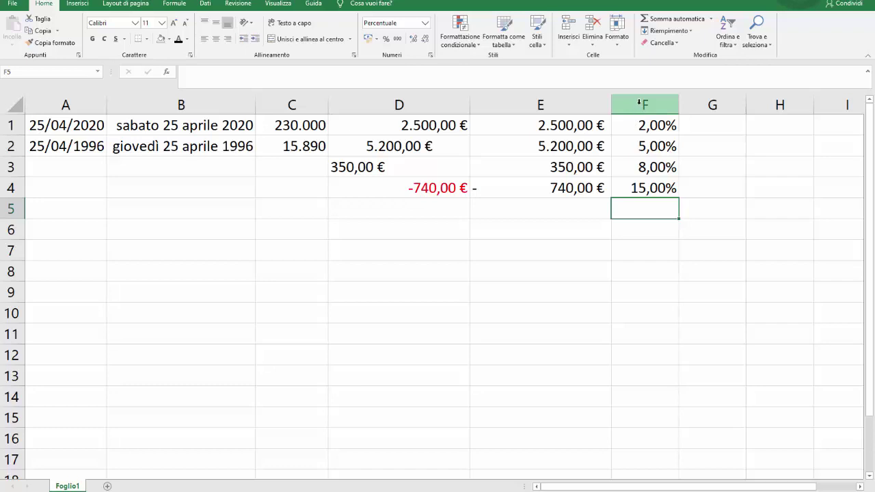
- Set the percentage format of column F to 0 decimal places
left_click(639, 103)
right_click(638, 103)
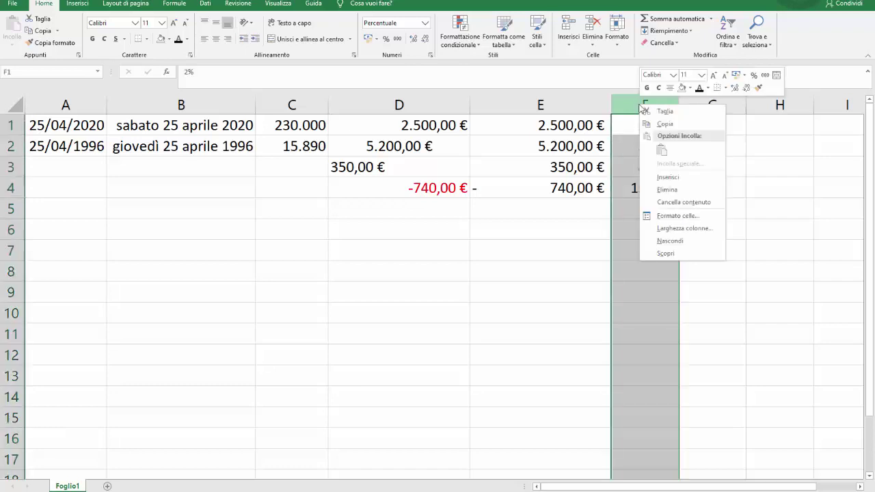
left_click(662, 218)
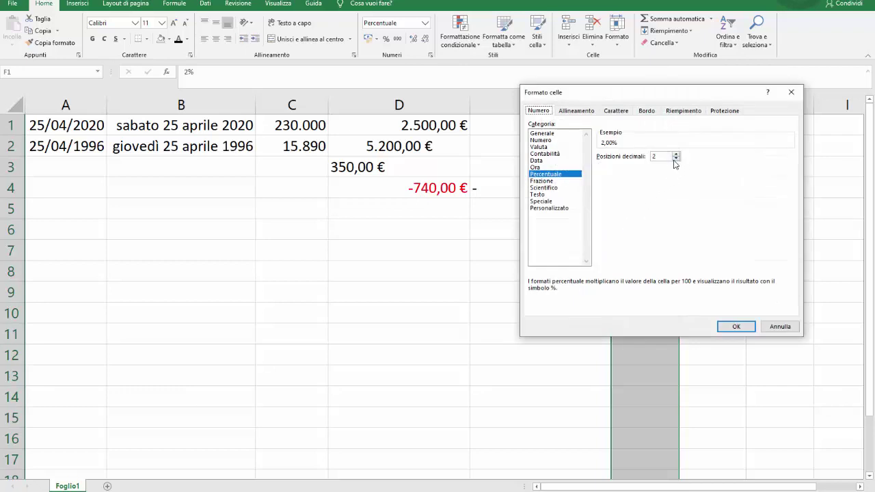
left_click(676, 158)
left_click(675, 159)
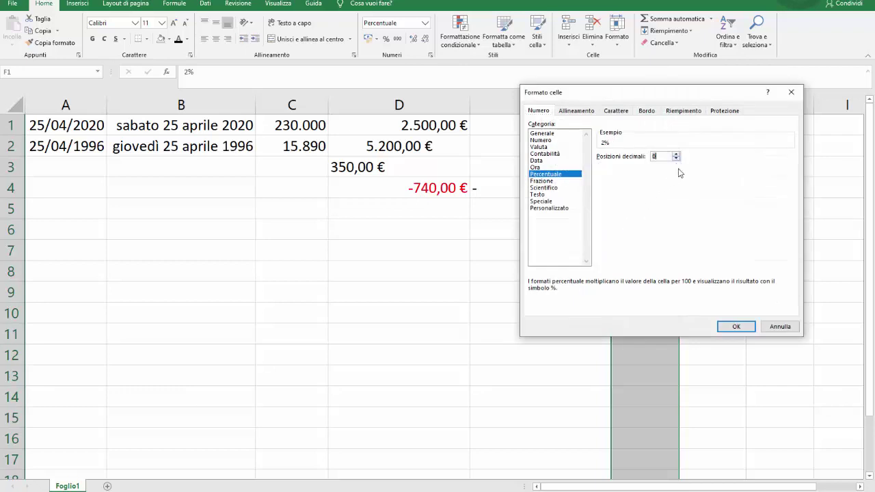
left_click(732, 327)
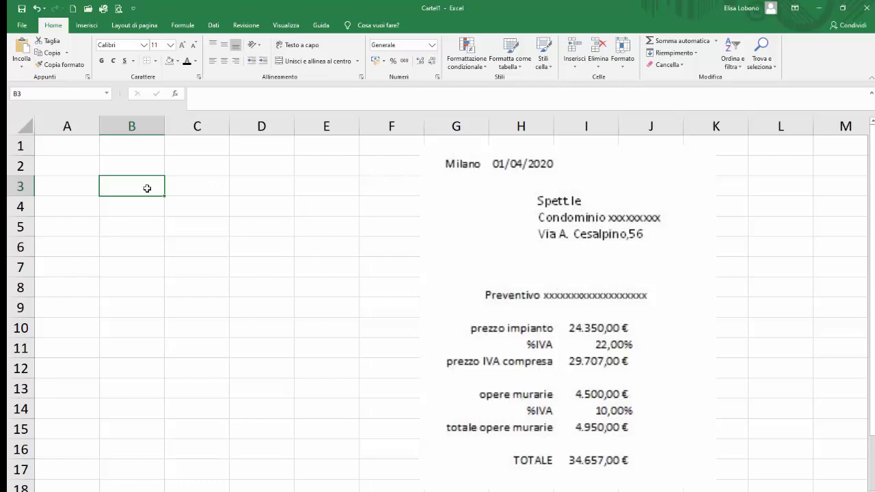
- Enter "Milano" in cell B3 of the blank quote sheet and right-align it
double_click(147, 188)
type("Milano")
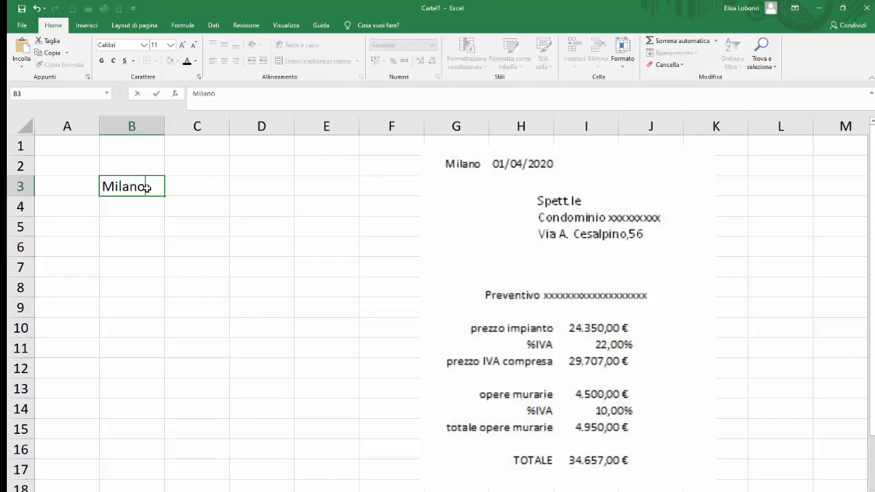
left_click(131, 209)
left_click(132, 186)
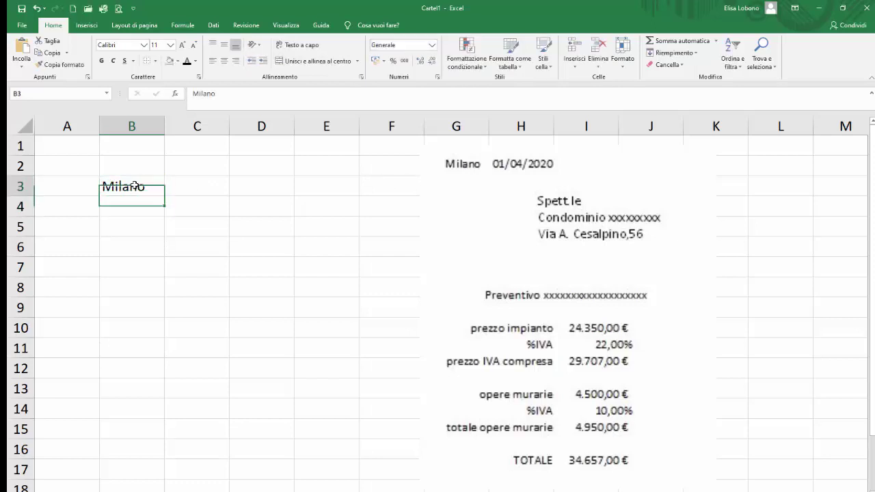
left_click(236, 60)
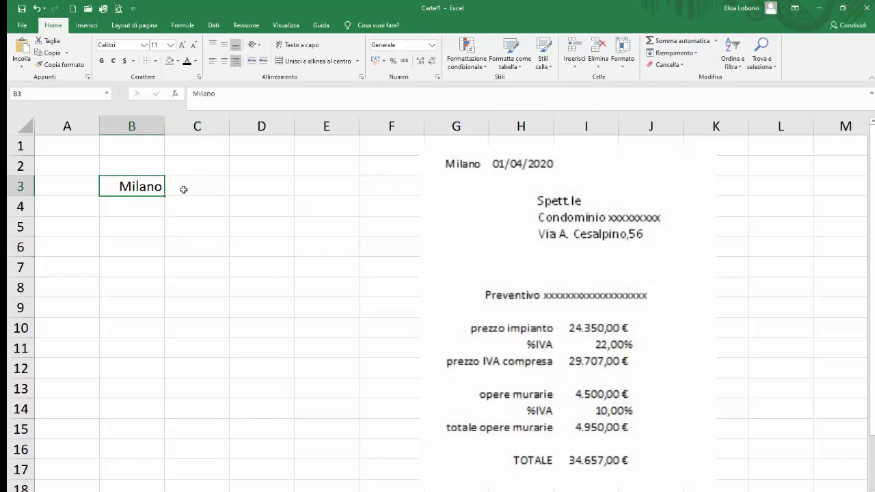
- Enter the formula =oggi() in cell C3 to insert the current date beside the city
left_click(182, 191)
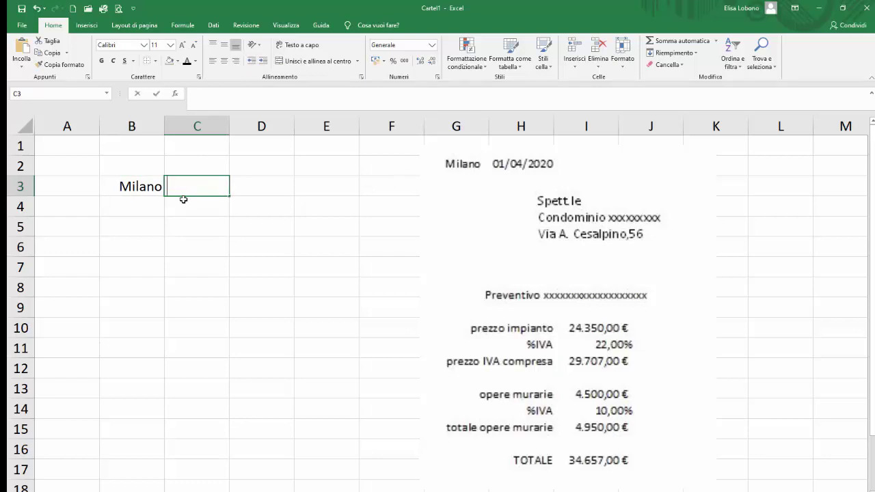
type("=ogg")
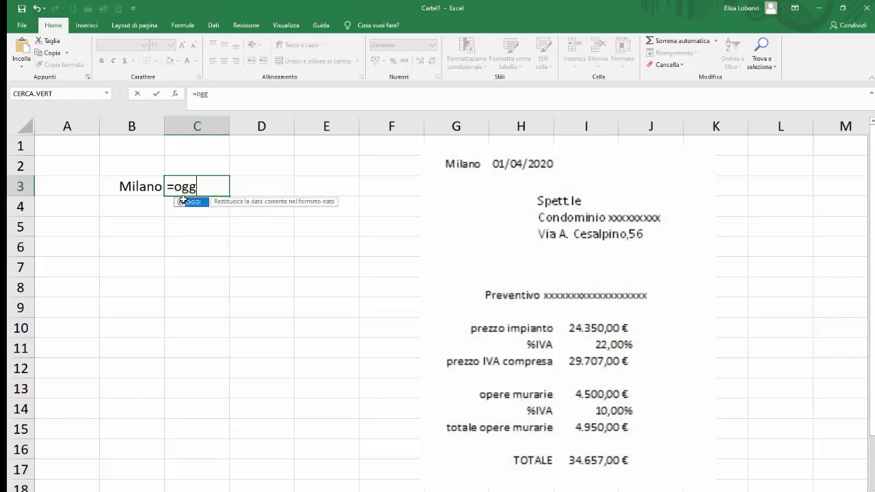
type("i()")
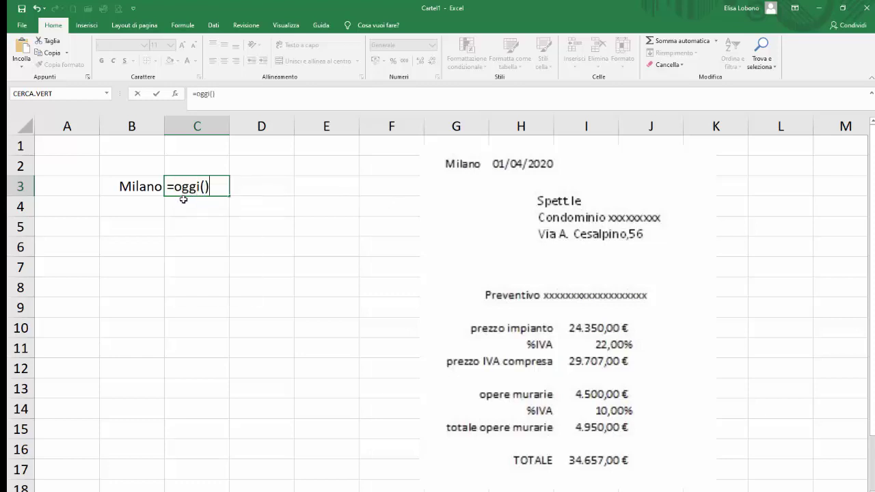
left_click(156, 100)
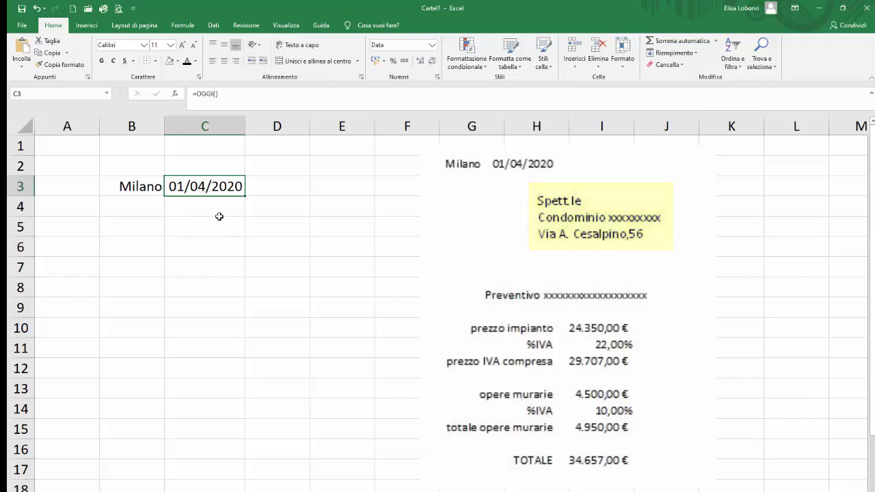
- Insert a text box below the date, spanning about rows 5 to 9, and enter "Spett.le" with the recipient's name and postal address
left_click(87, 25)
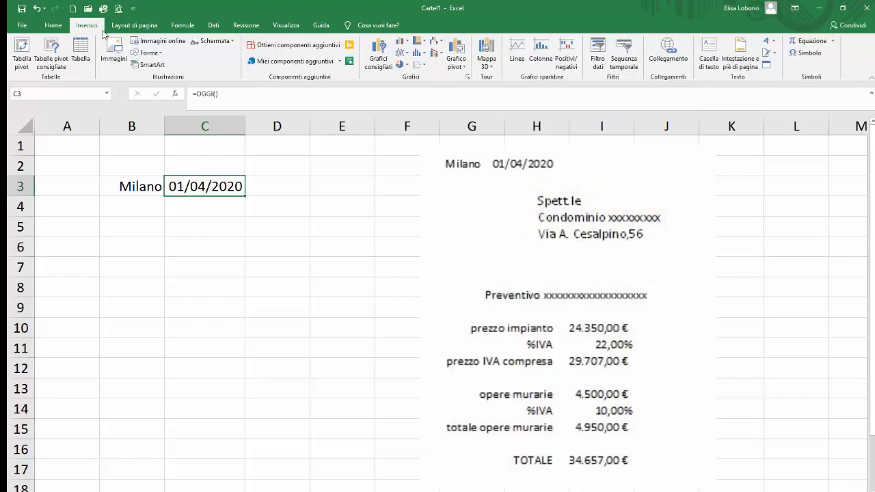
left_click(714, 66)
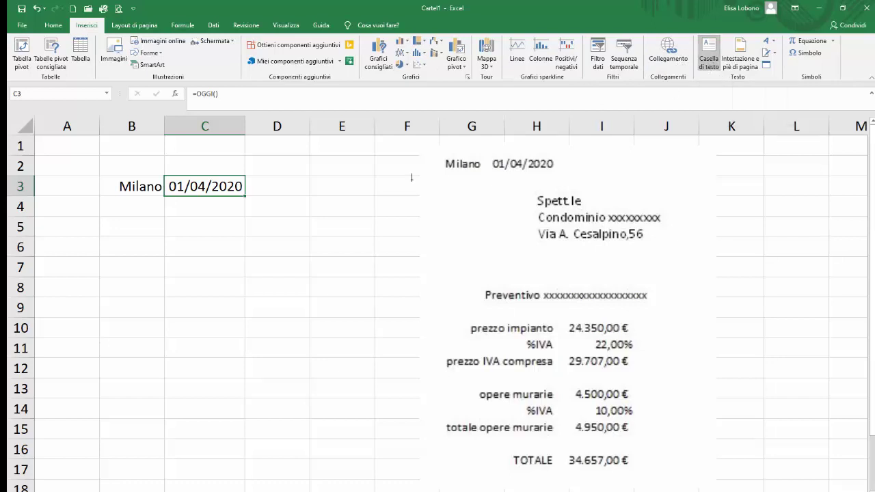
left_click_drag(217, 216, 444, 306)
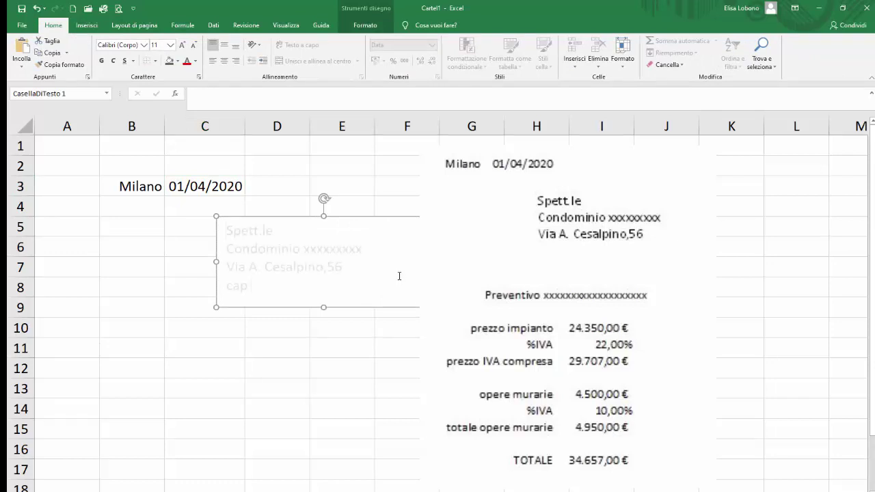
type("Milano")
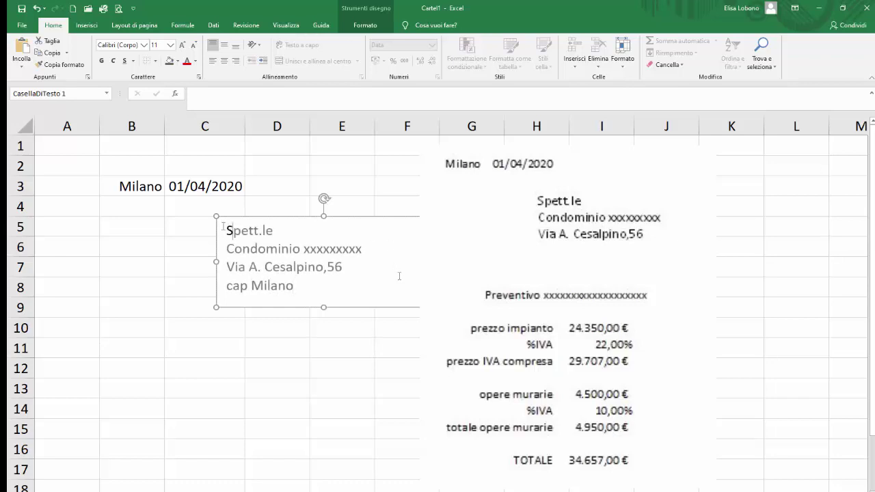
- Set all the recipient text in the text box to font size 14
left_click_drag(226, 231, 314, 286)
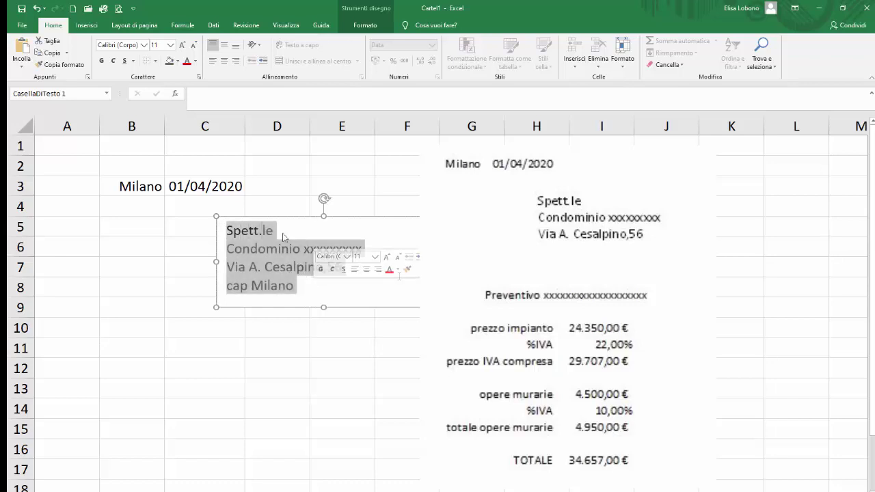
left_click(171, 45)
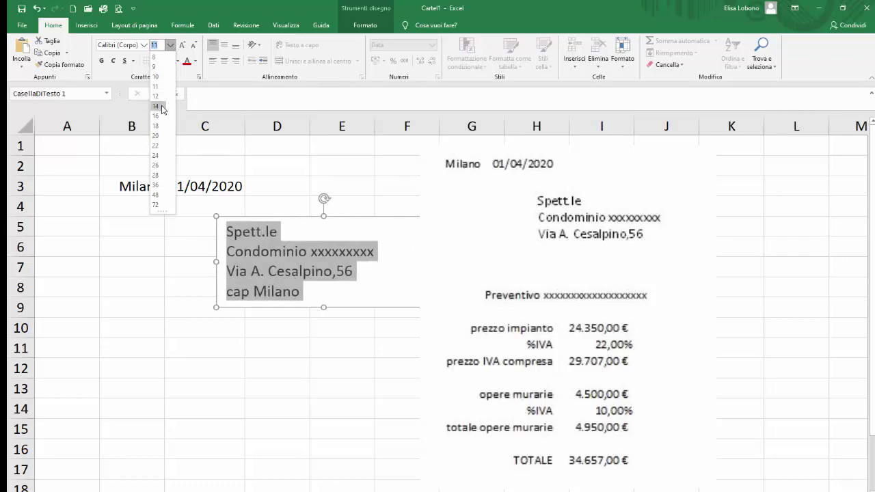
left_click(161, 106)
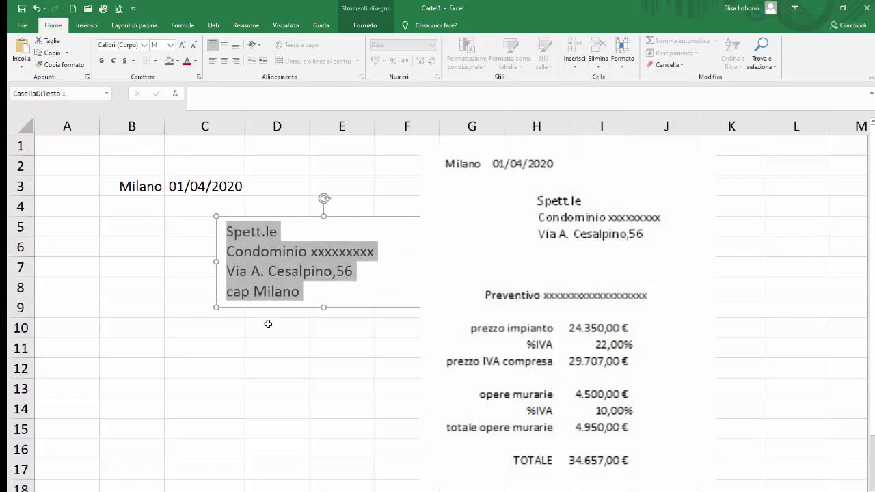
left_click(209, 335)
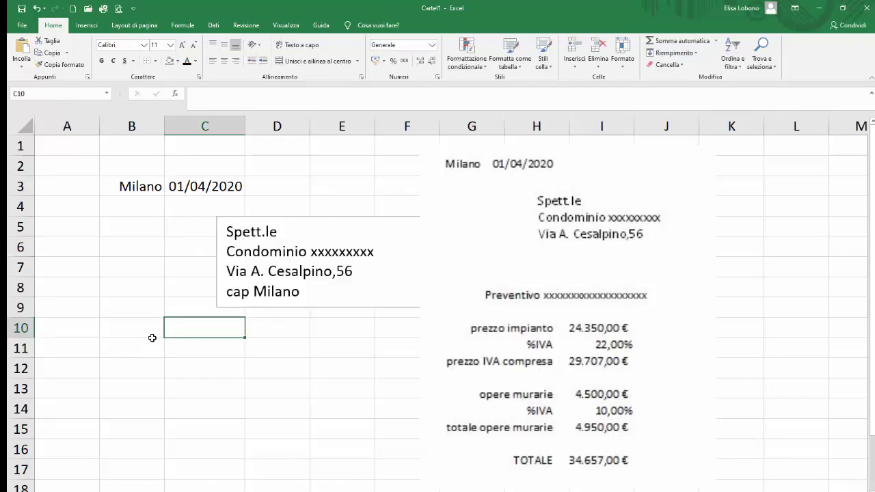
- Enter the heading "Preventivo" followed by a run of x placeholders in cell C11
left_click(179, 342)
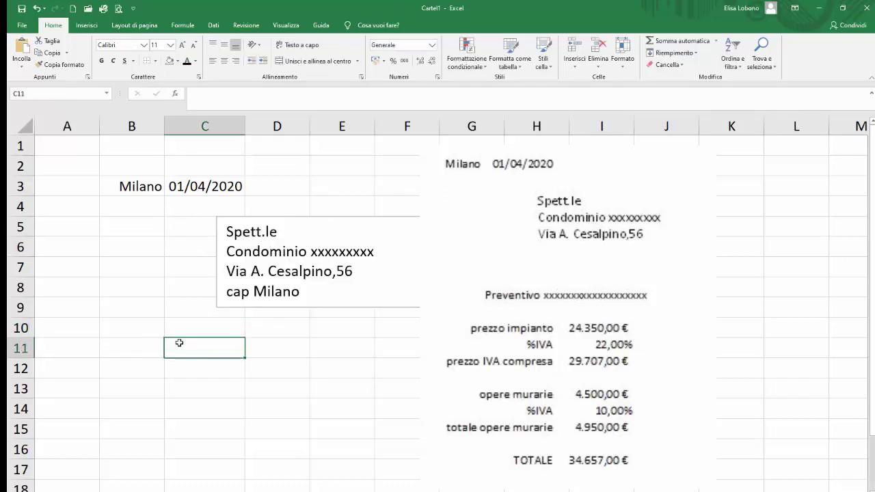
type("P")
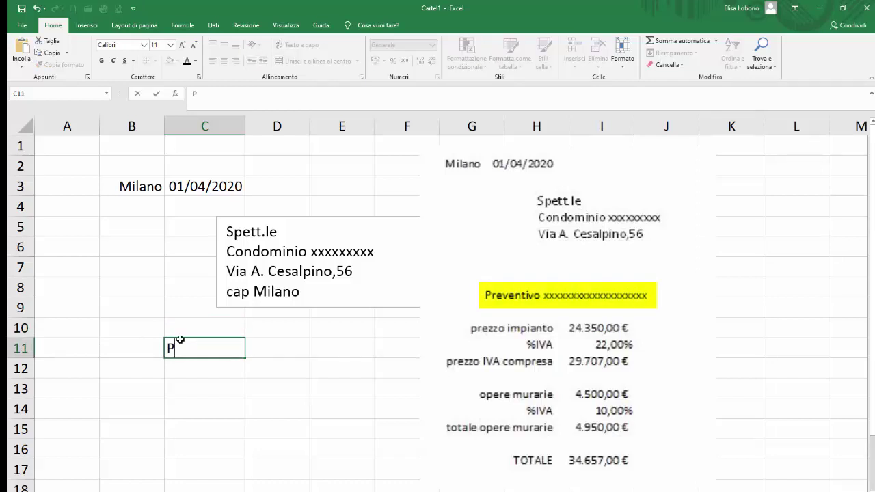
type("reventivo")
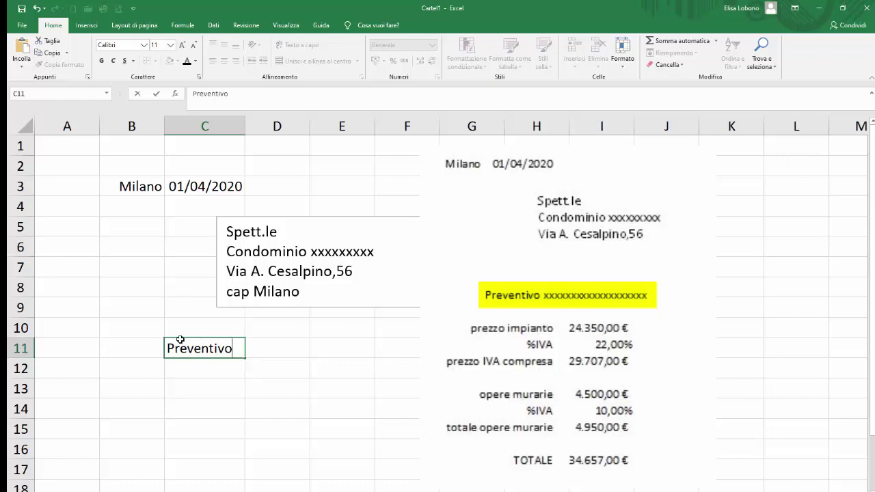
type(" xxxxxxxxx")
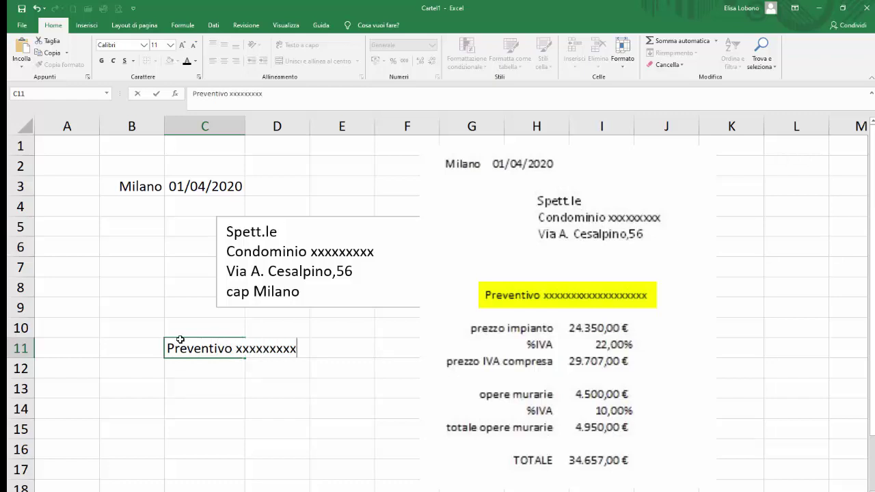
type("xxxxxxxxx")
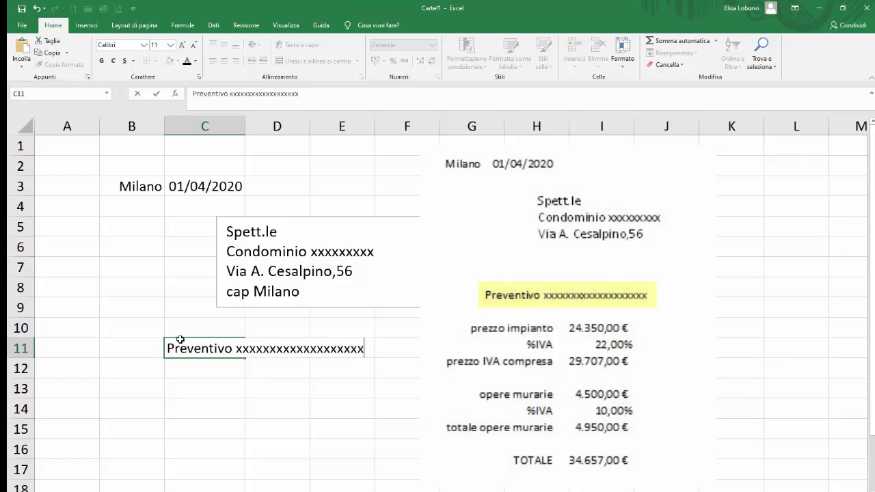
- Enter the label "prezzo impianto" in cell C13 and right-align it
left_click(202, 396)
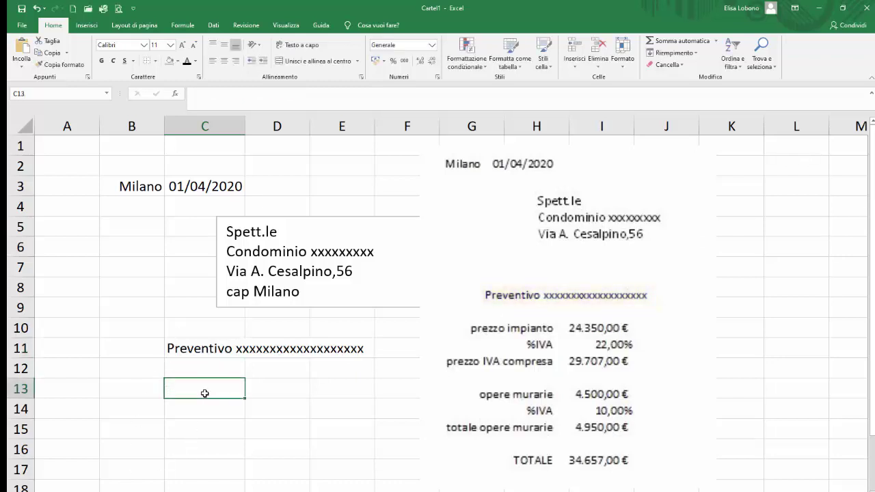
type("p")
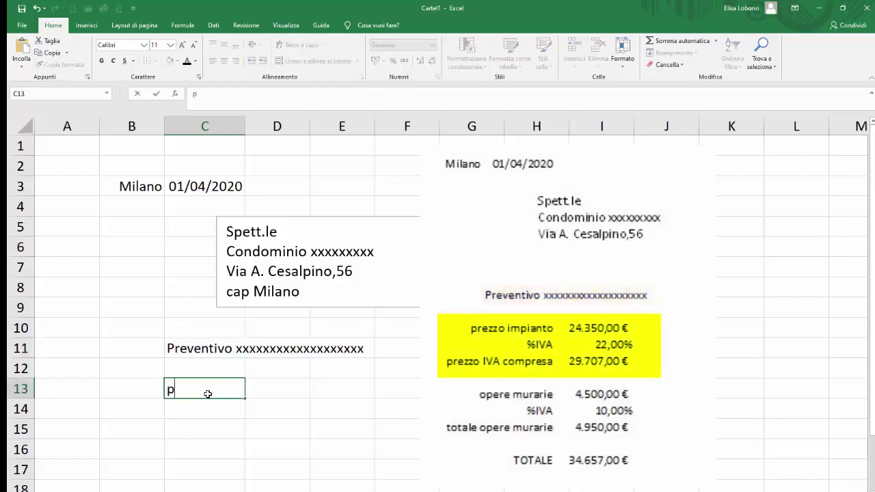
type("rezzo im")
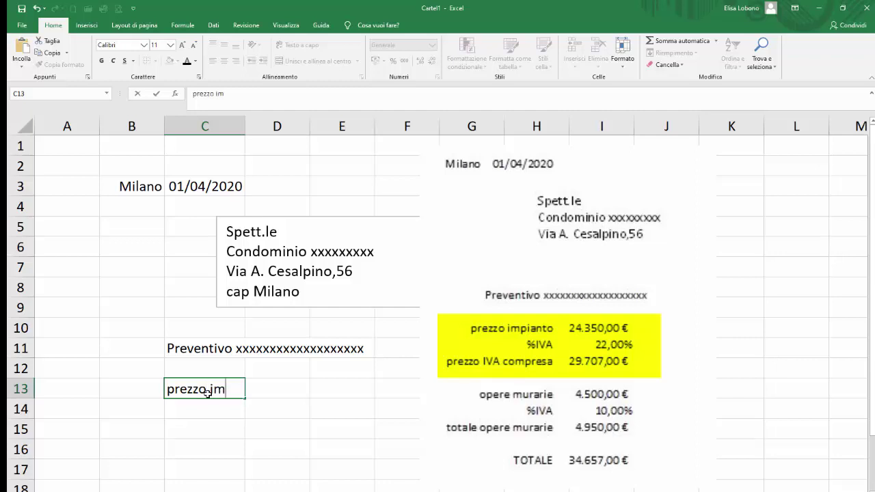
type("pianto")
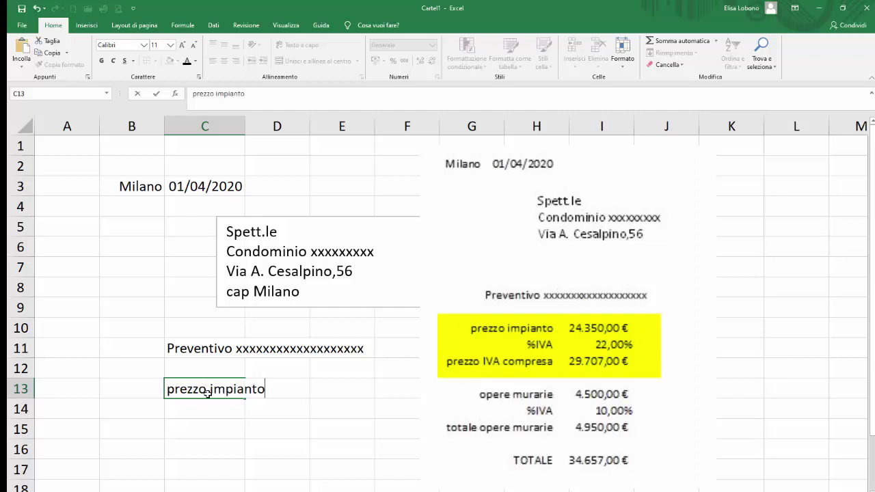
left_click(342, 397)
left_click(212, 389)
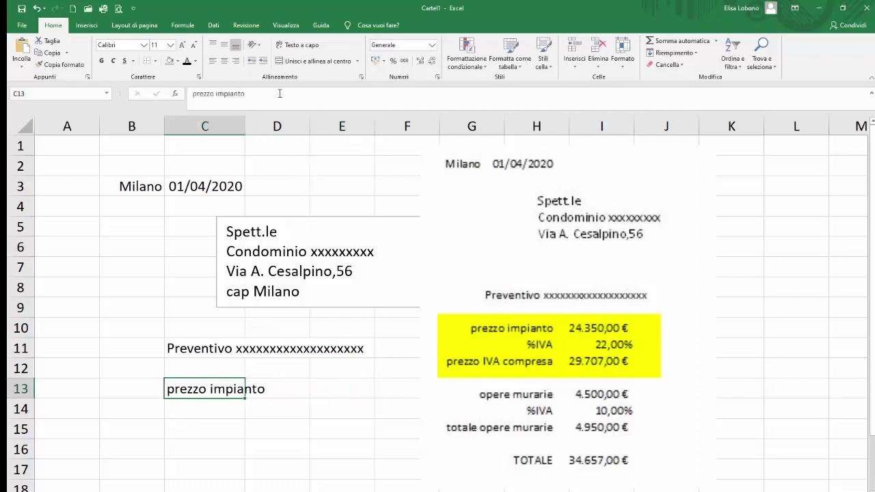
left_click(235, 61)
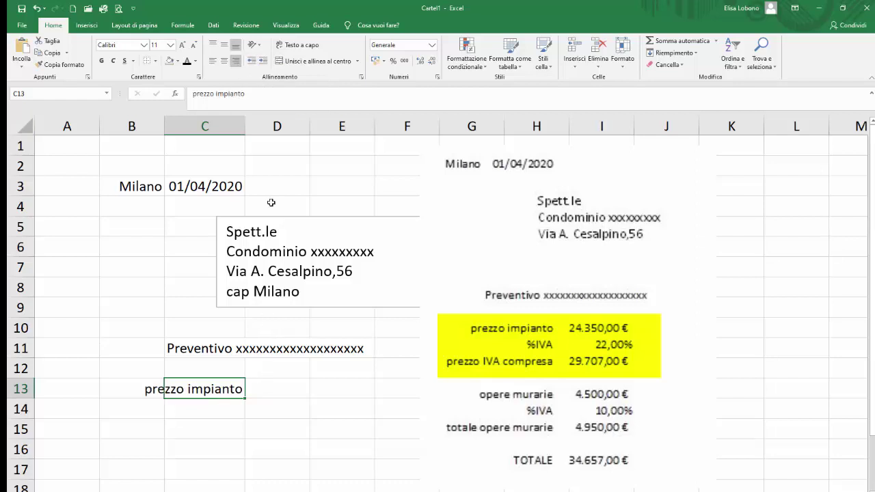
left_click(262, 391)
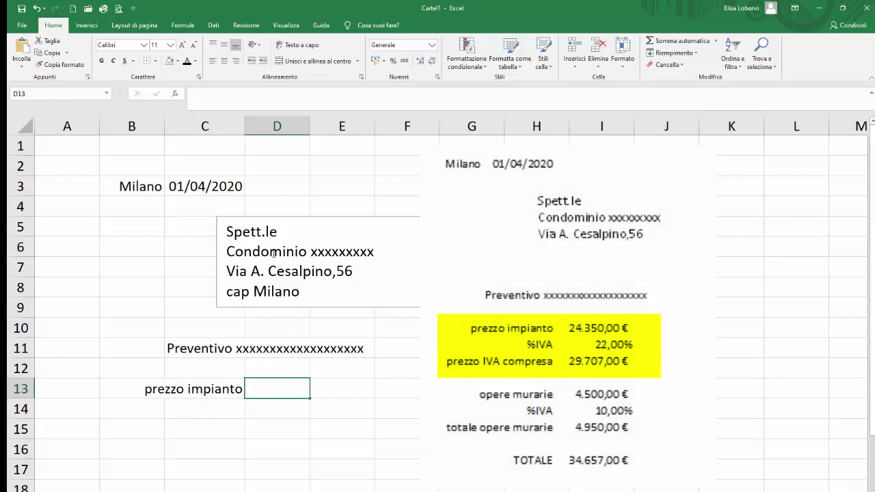
- Apply the Contabilità (accounting) number format to column D and enter the system price 24350 in D13
left_click(276, 125)
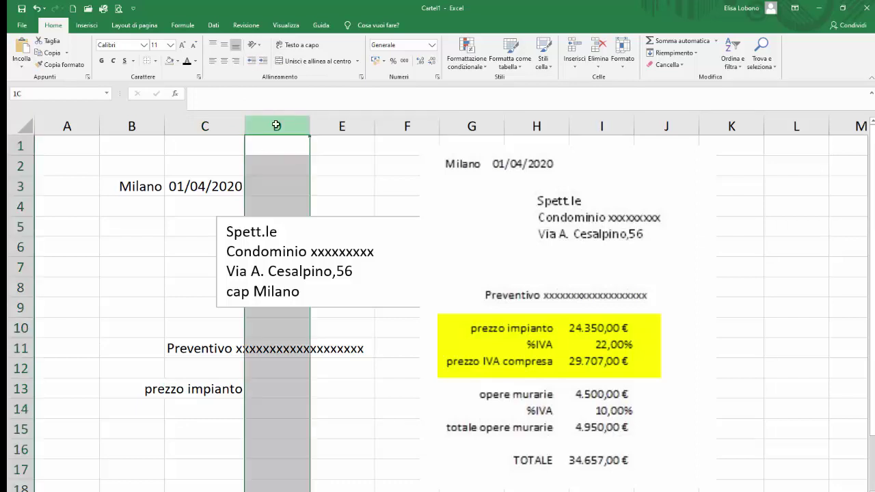
left_click(431, 44)
left_click(407, 137)
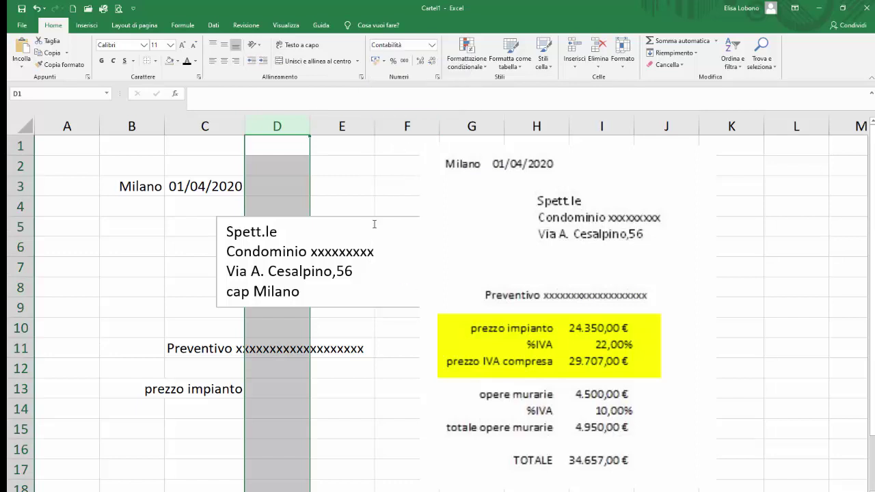
left_click(287, 388)
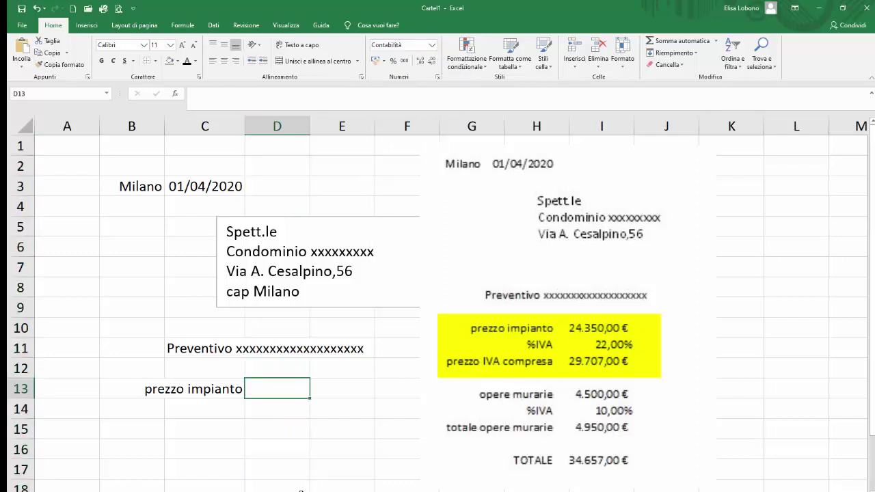
type("24350")
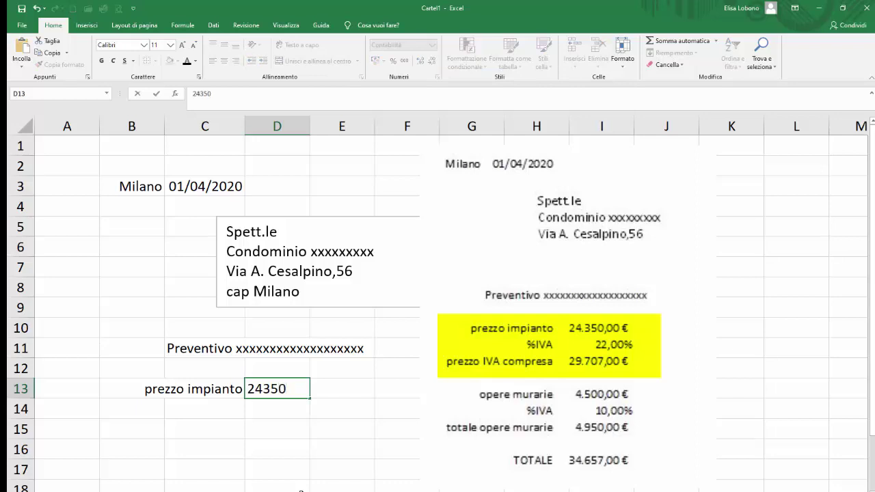
key("Return")
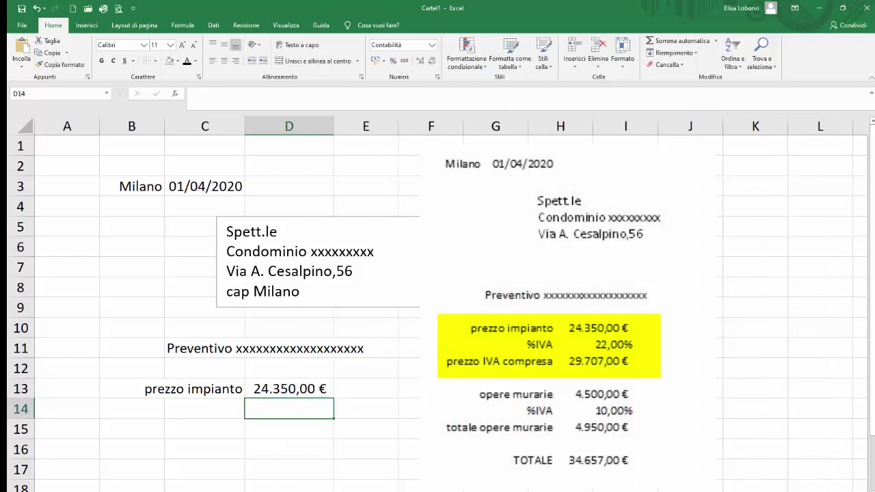
- Enter the label "%IVA" in cell C14 and right-align it
left_click(184, 415)
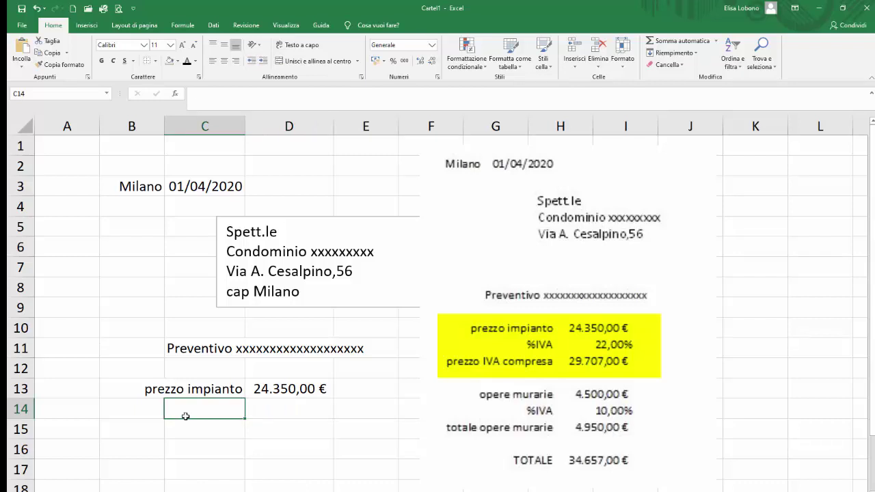
type("%IVA")
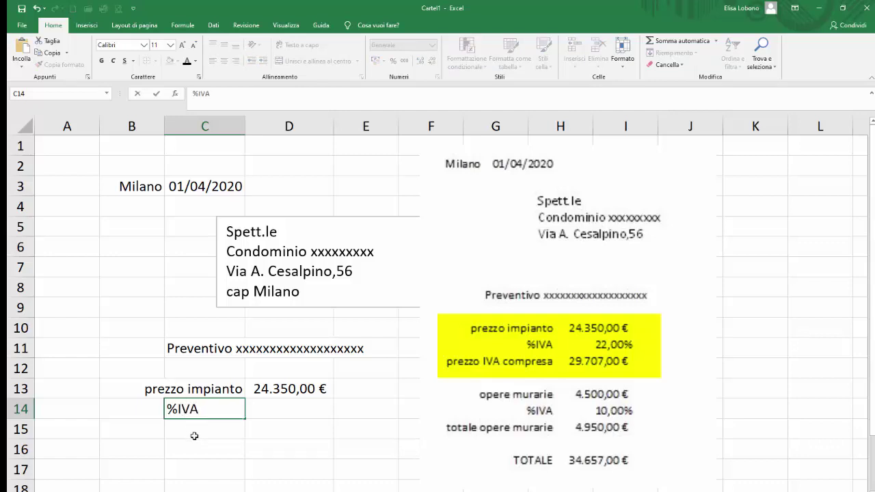
key("Return")
left_click(196, 407)
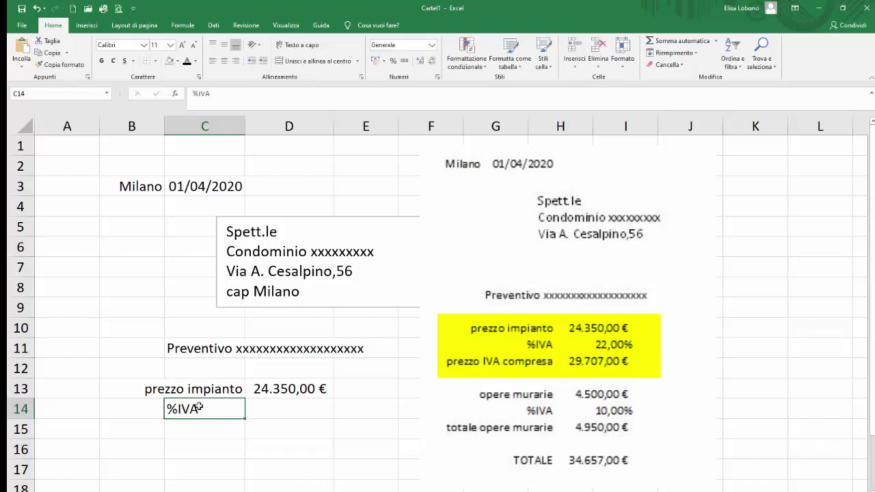
left_click(235, 60)
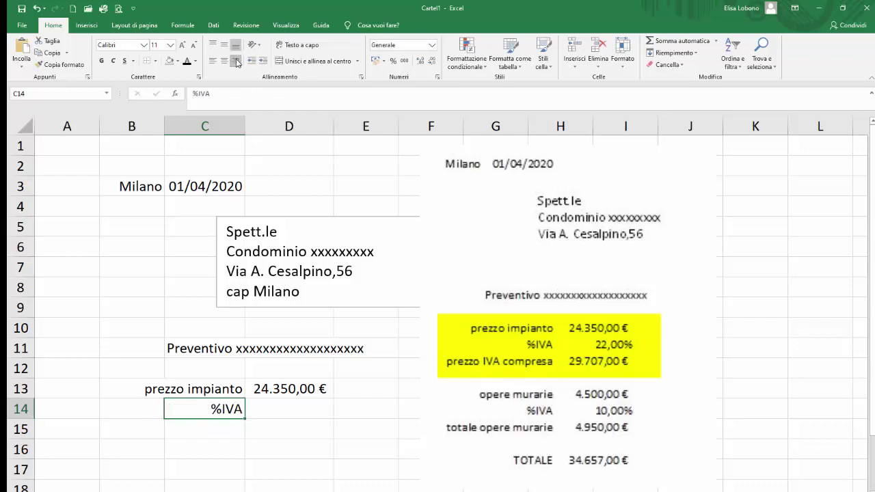
- Format cell D14 as Percentuale and enter the VAT rate of 22%
left_click(282, 411)
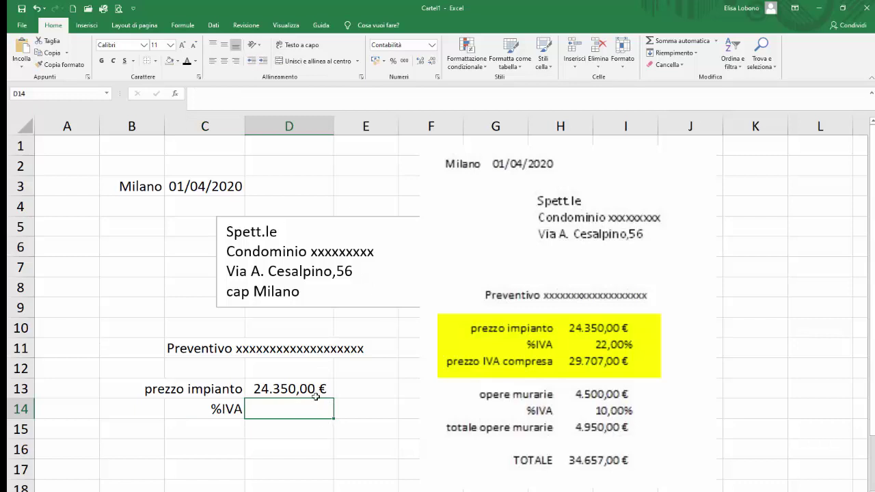
left_click(432, 45)
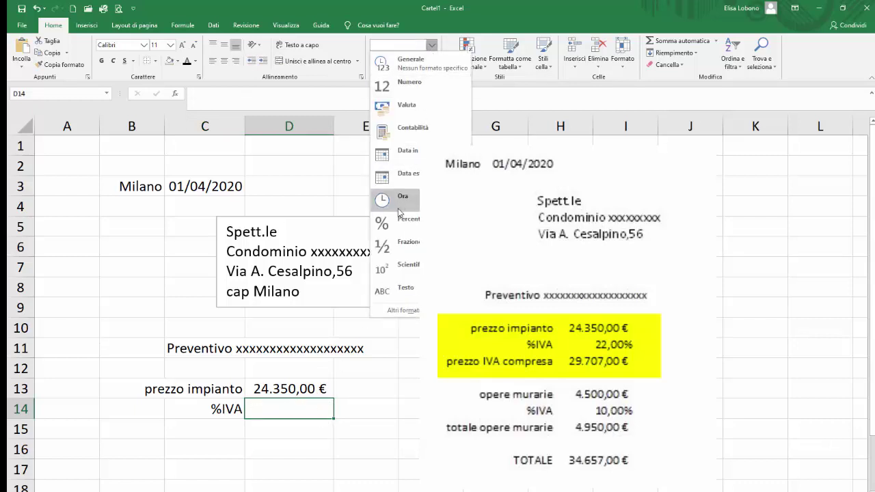
left_click(393, 222)
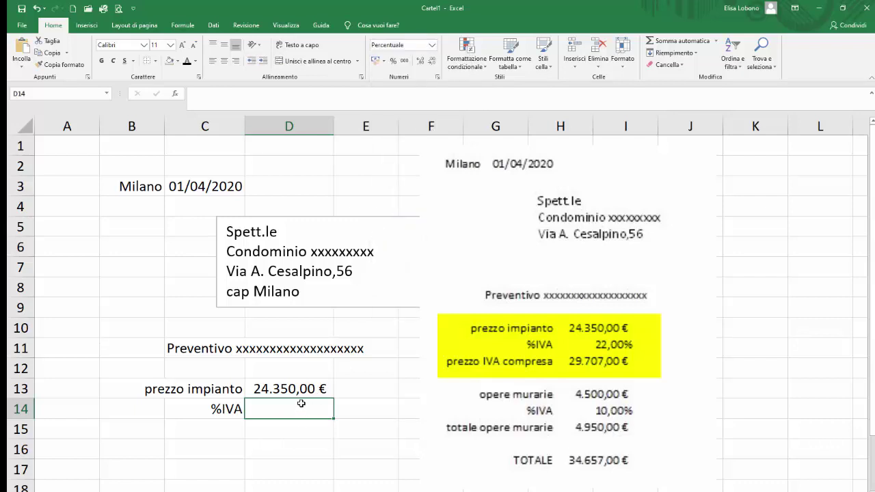
type("22")
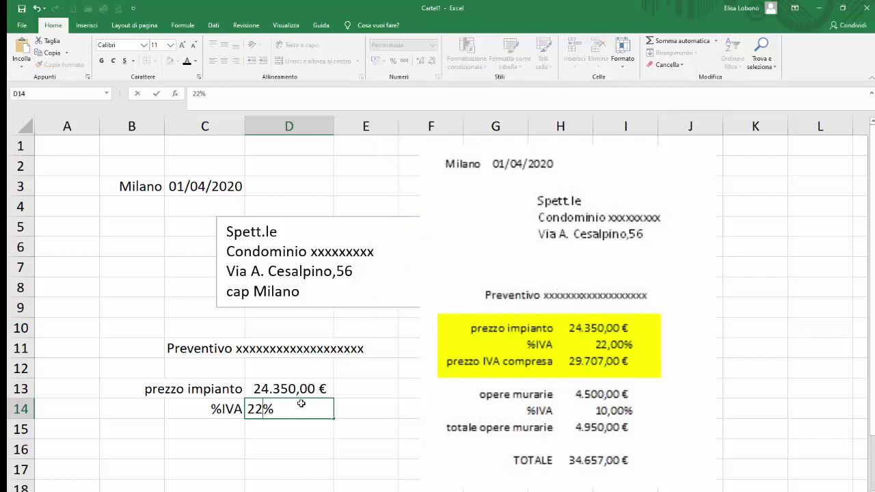
- Enter the label "prezzo IVA compresa" in cell C15 and right-align it
left_click(218, 429)
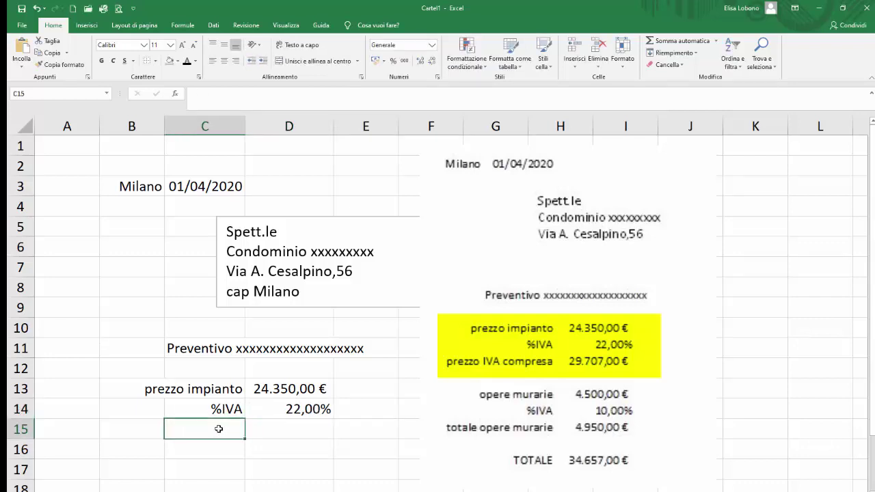
type("prez")
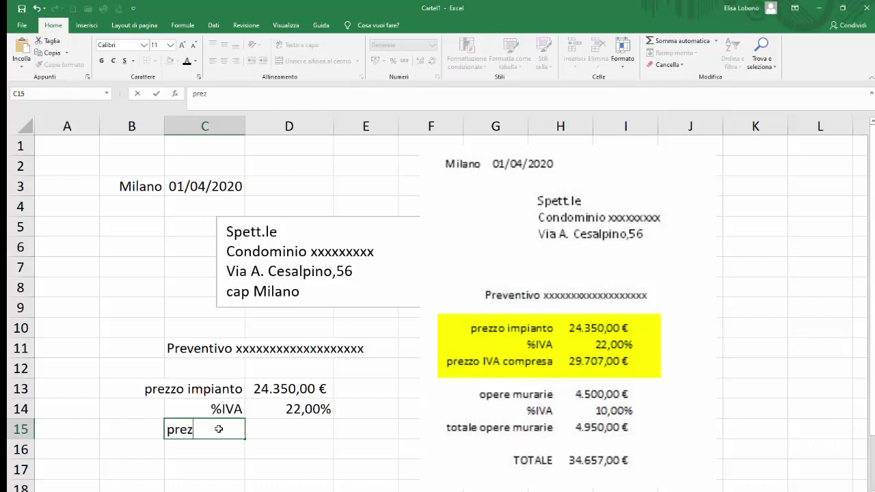
type("zo IVA compresa")
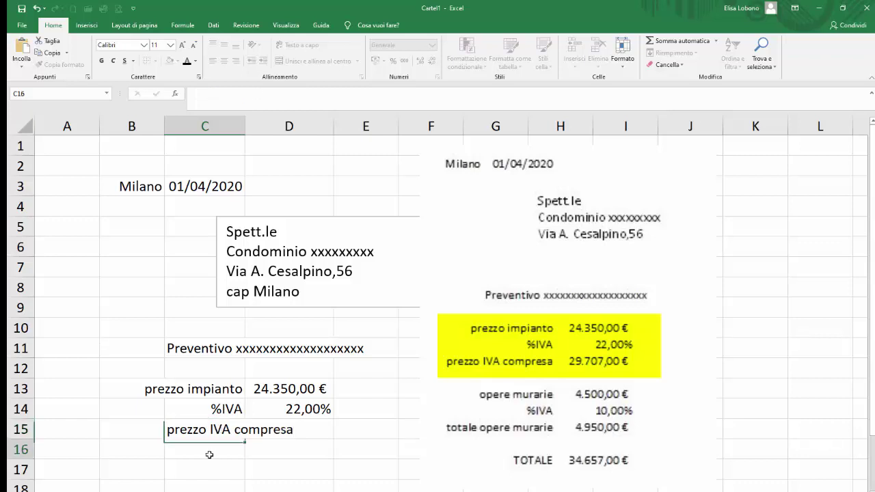
left_click(207, 455)
left_click(203, 430)
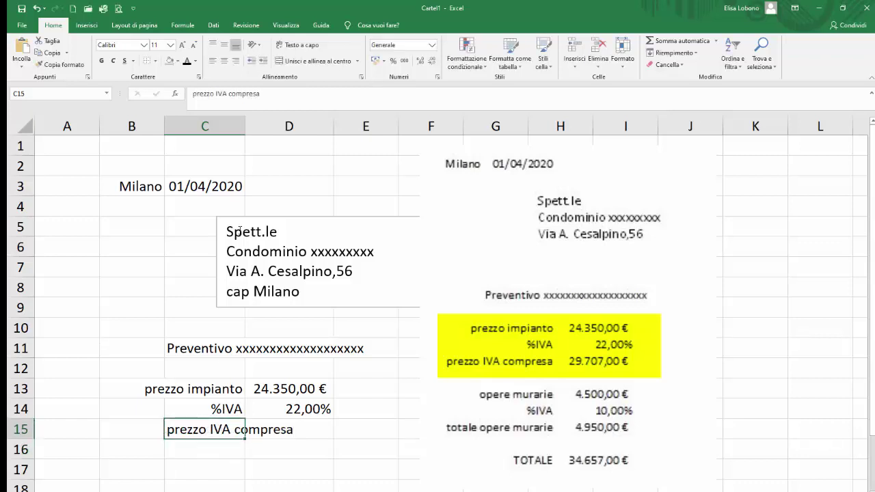
left_click(235, 61)
- Calculate the VAT-inclusive system price in D15 with the formula =D13+(D13*D14)
left_click(279, 427)
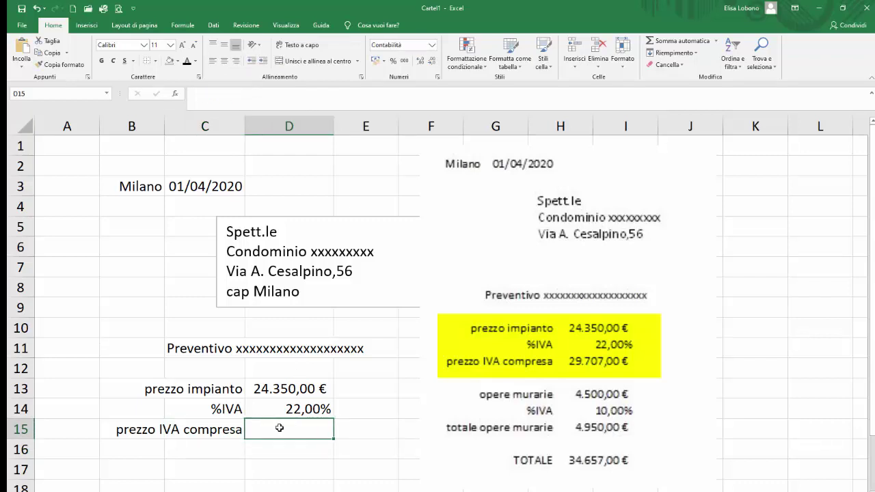
type("=")
left_click(285, 390)
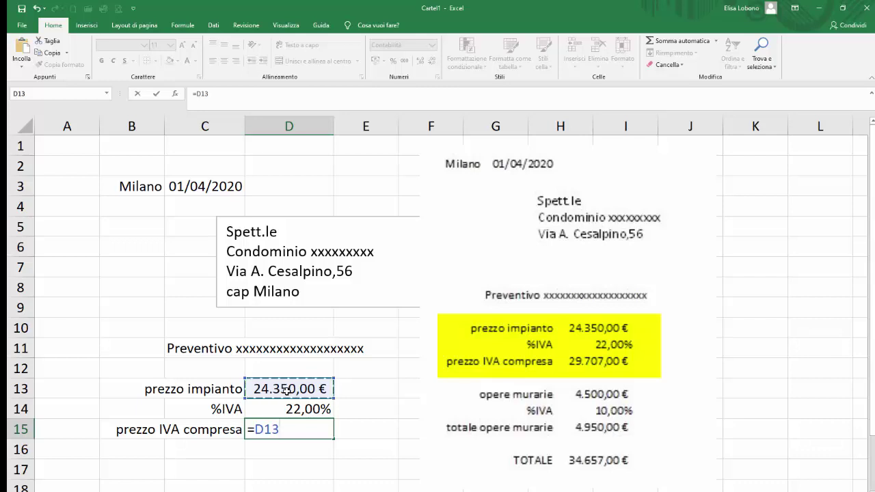
type("+(")
left_click(286, 389)
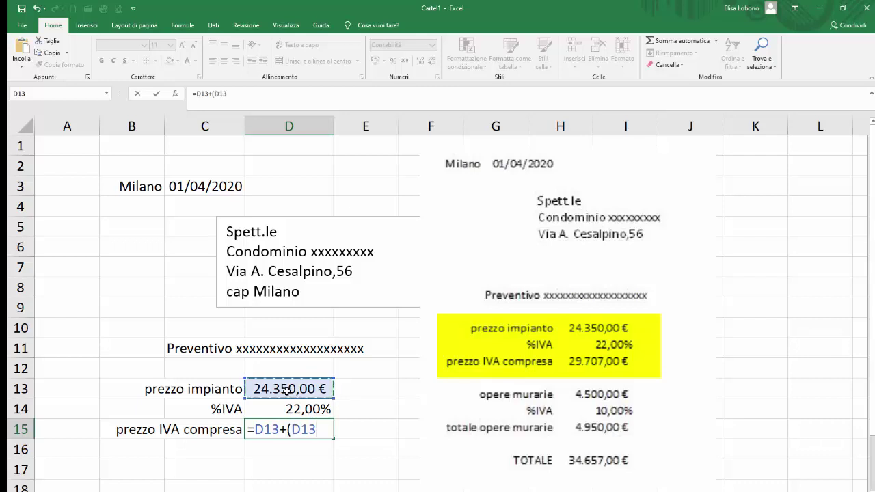
type("*")
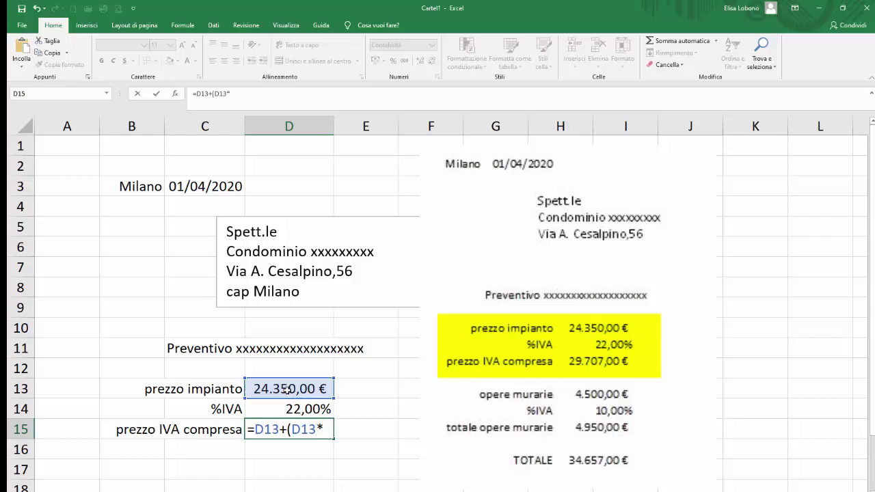
left_click(296, 409)
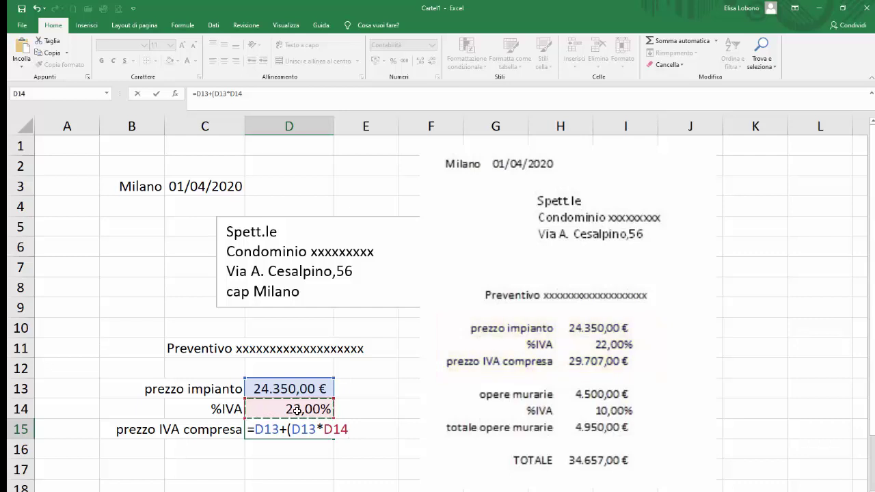
type(")")
left_click(157, 95)
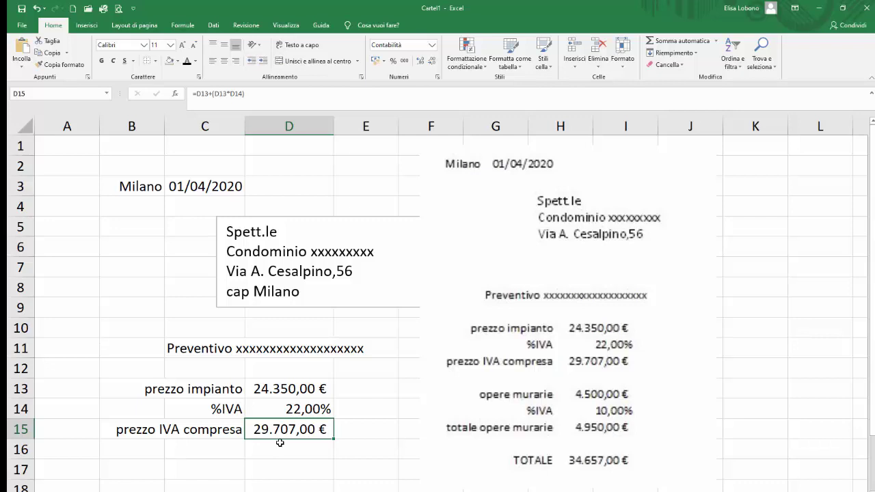
- Enter the label "opere murarie" in cell C17 and right-align it
scroll(280, 443, "down", 1)
left_click(202, 409)
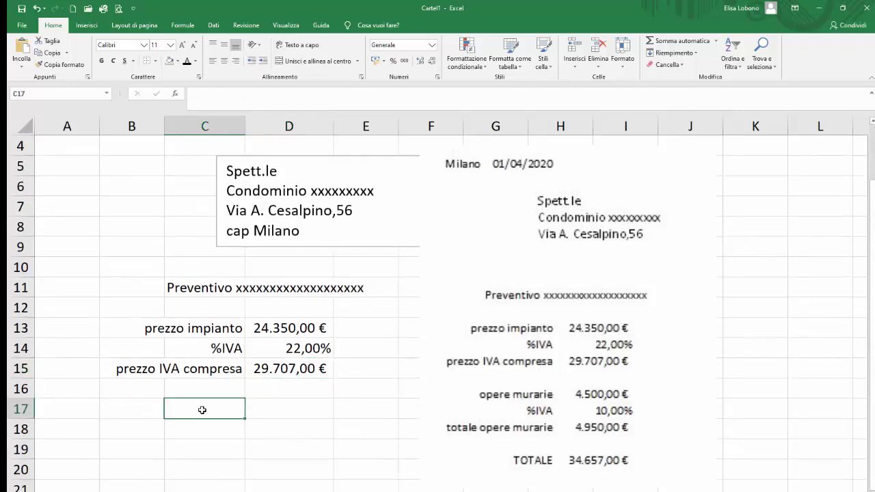
type("op")
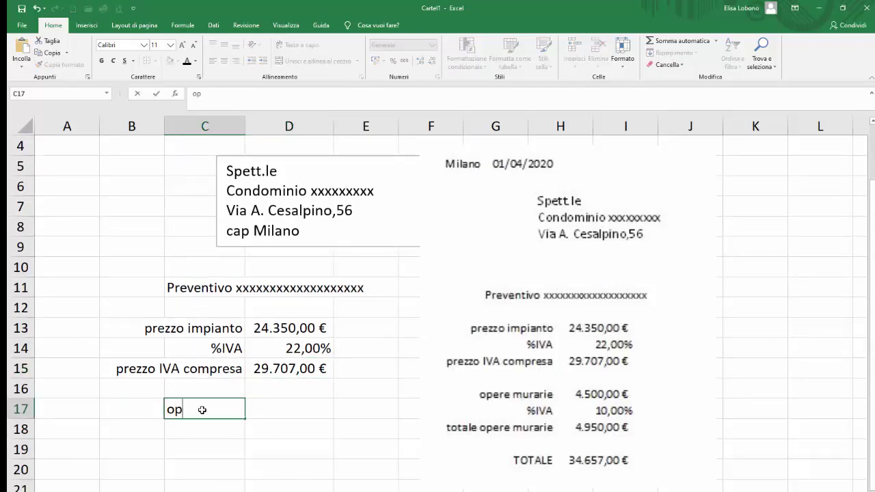
type("ere murarie")
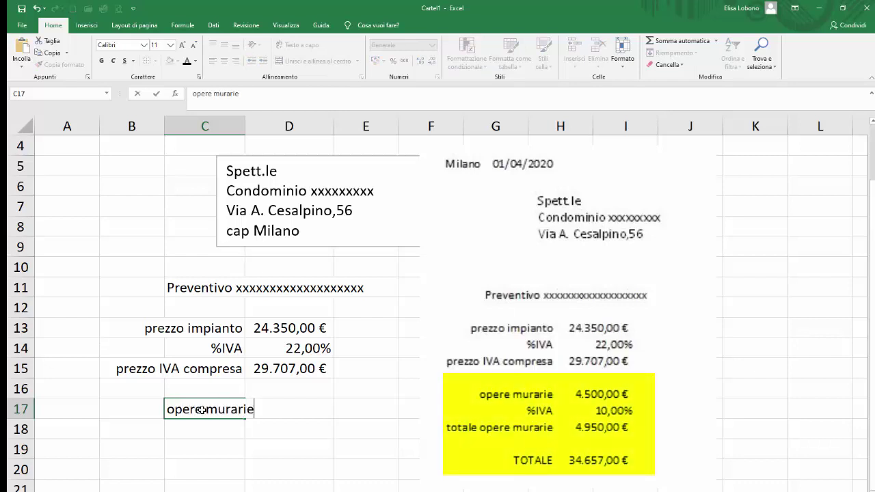
key("ctrl+Return")
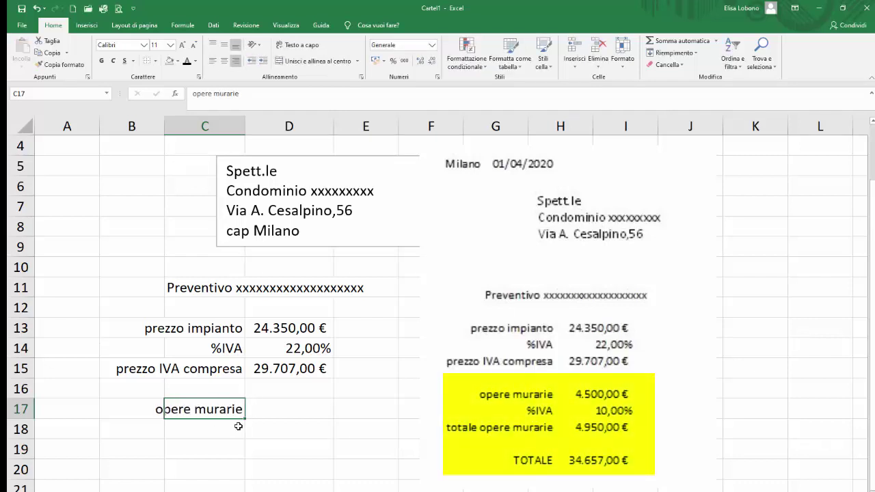
- Enter the masonry work price 4500 in cell D17, beside its label
left_click(288, 408)
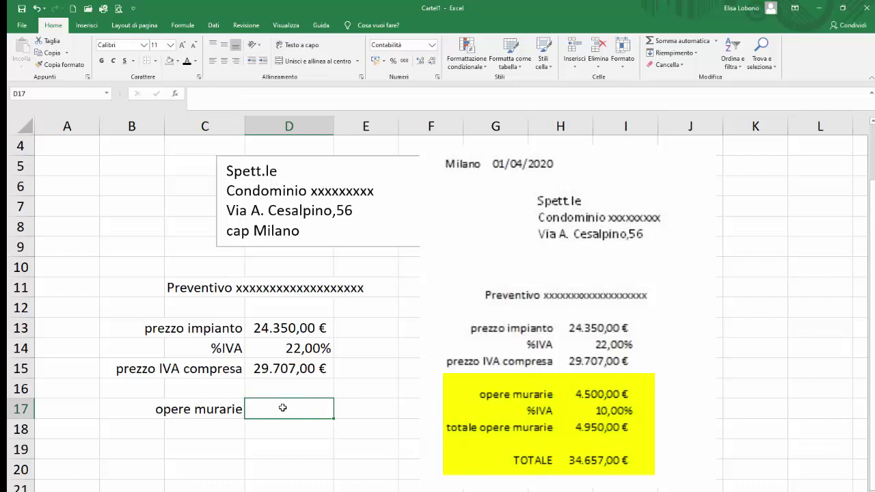
type("4500")
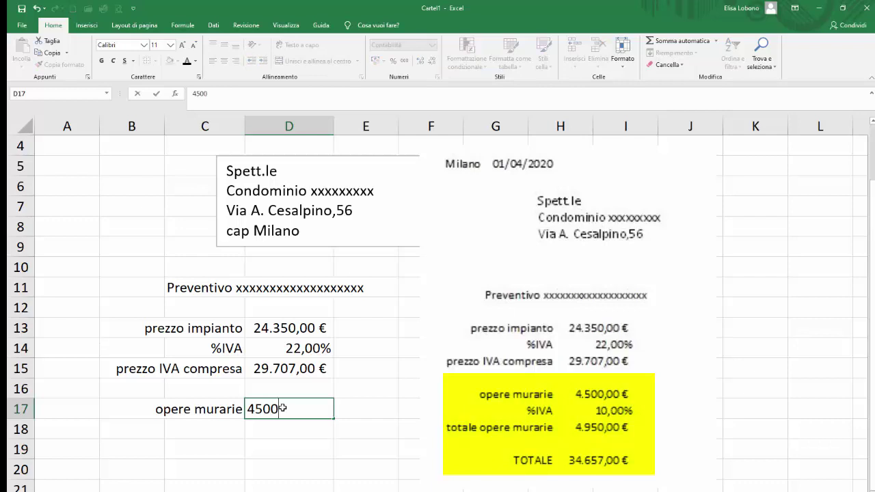
key("Return")
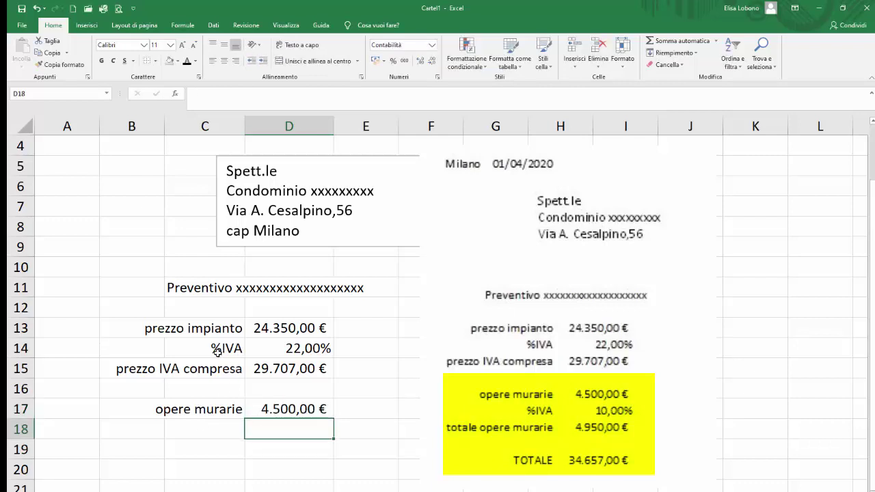
- Copy the "%IVA" label from C14 to C18 and select the adjacent cell D18
left_click(216, 348)
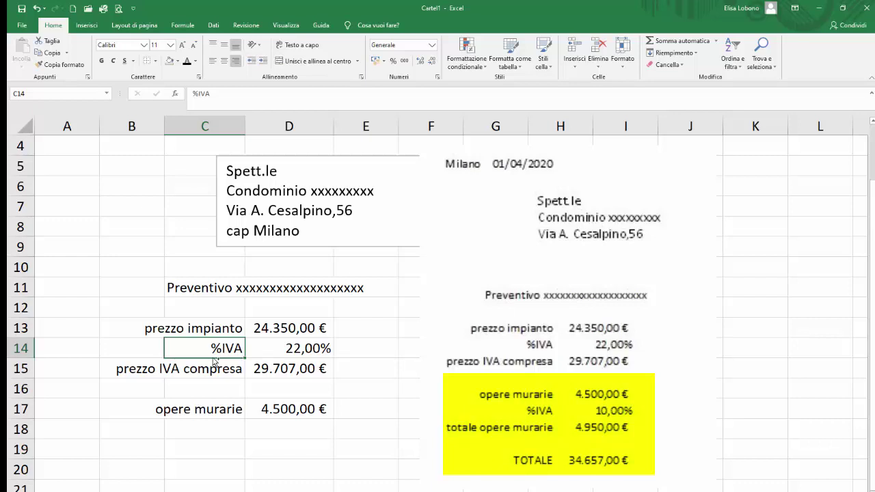
left_click_drag(216, 359, 222, 426)
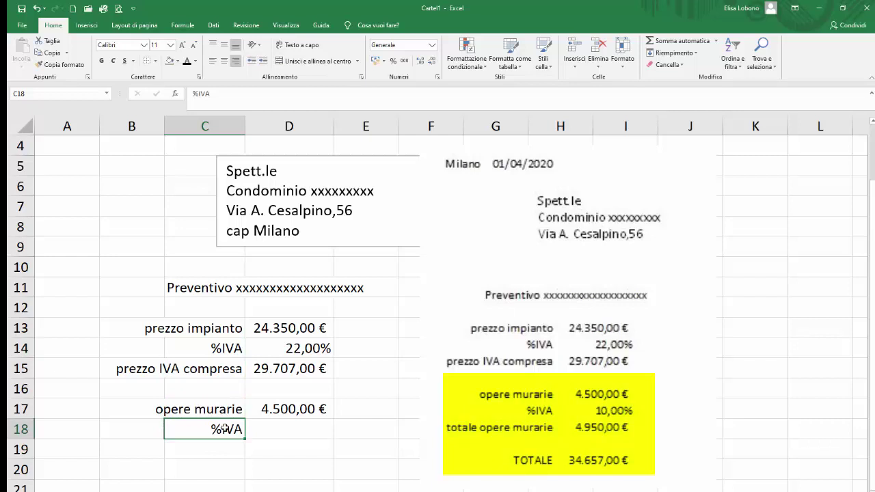
left_click(217, 349)
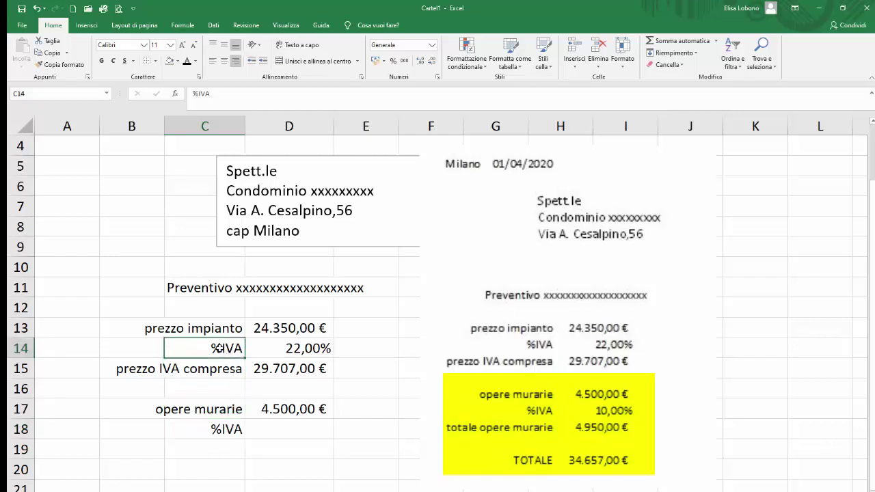
left_click(213, 429)
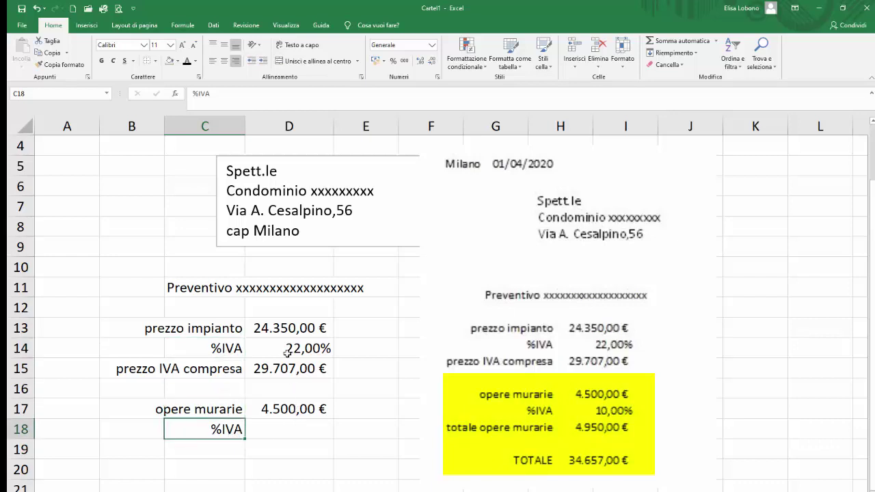
left_click(290, 431)
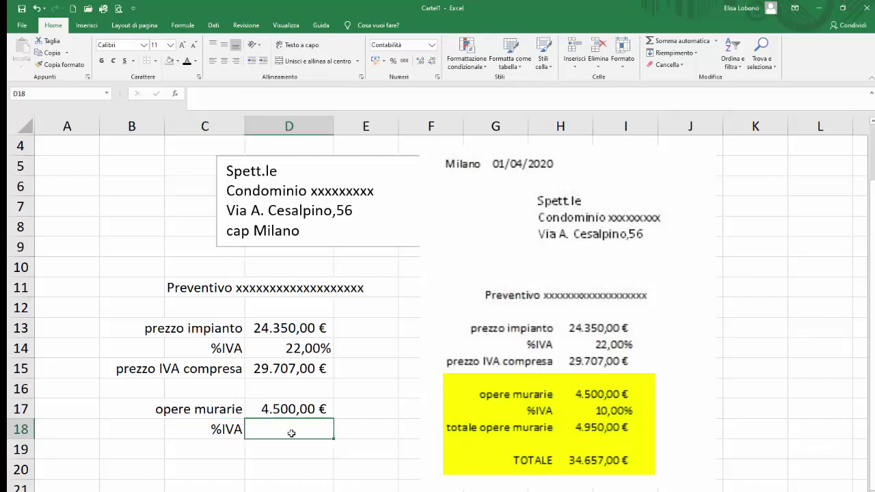
type("10")
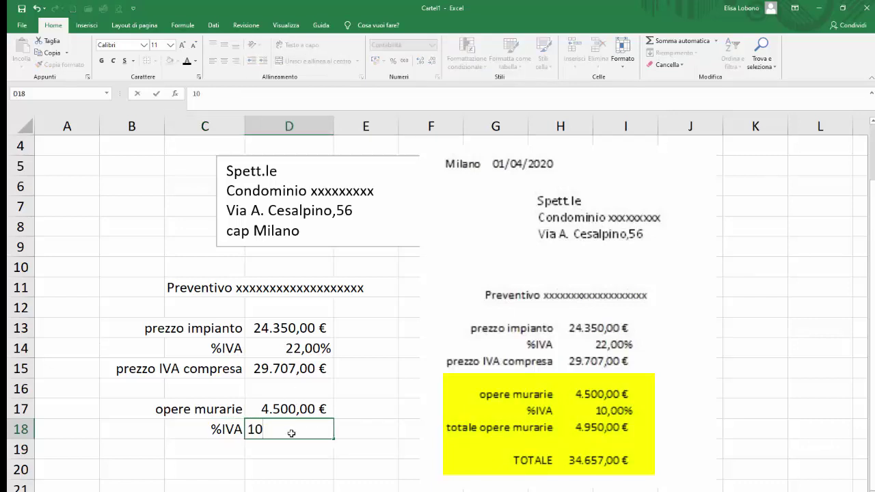
key("BackSpace")
key("BackSpace")
key("Escape")
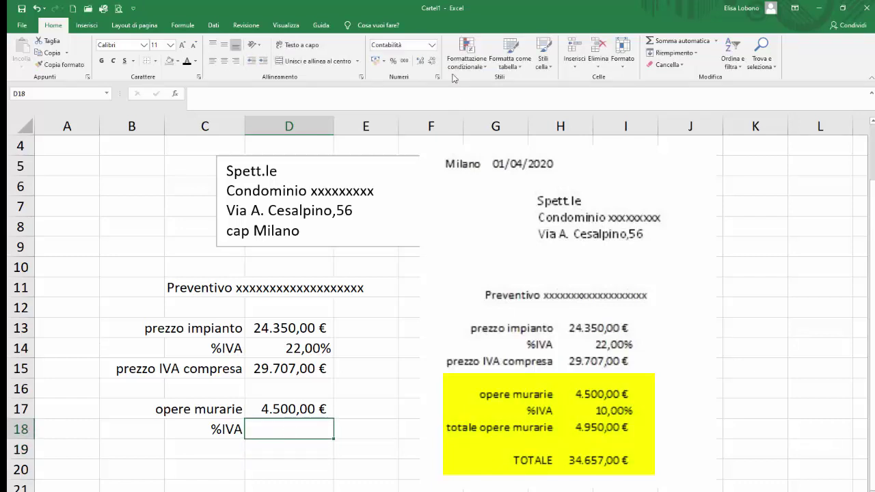
- Format cell D18 as a percentage and enter 10 as the VAT rate for the masonry work
left_click(431, 45)
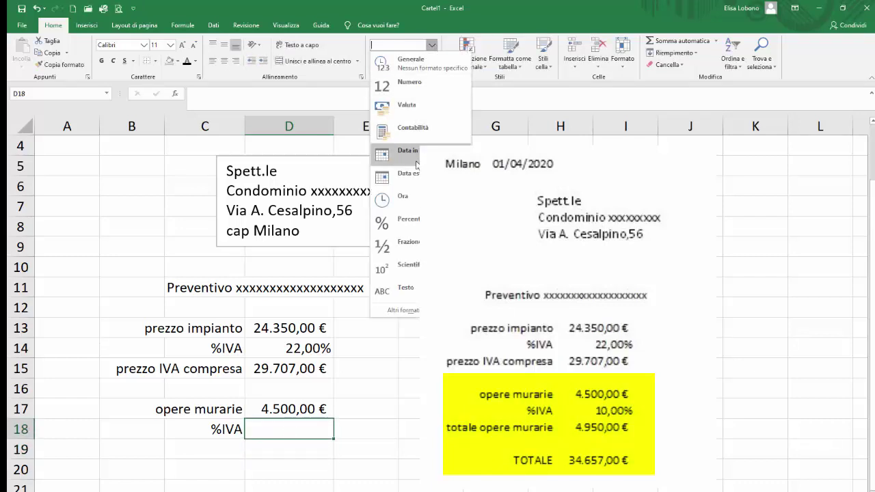
left_click(409, 219)
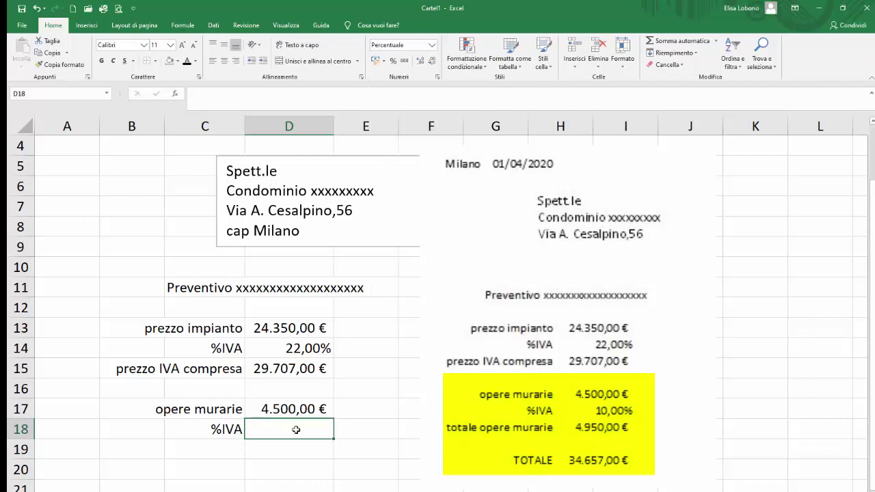
type("10")
key("Return")
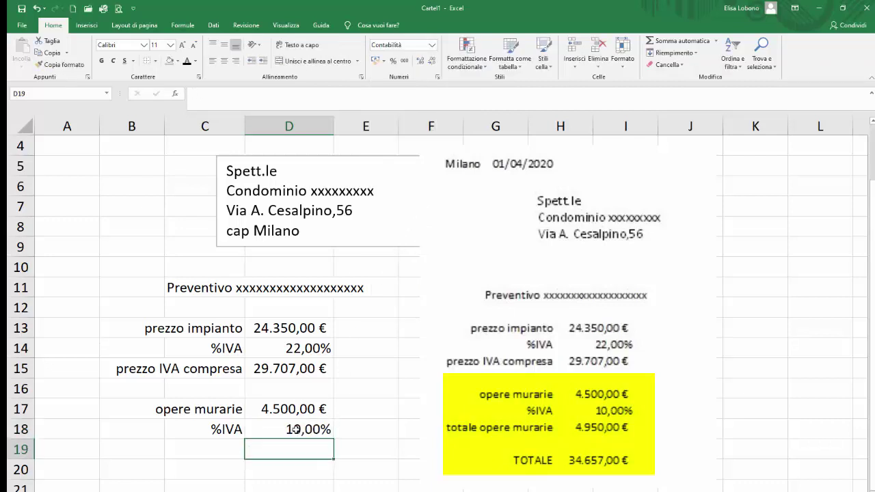
- Enter the label "totale opere murarie" in cell C19
left_click(218, 451)
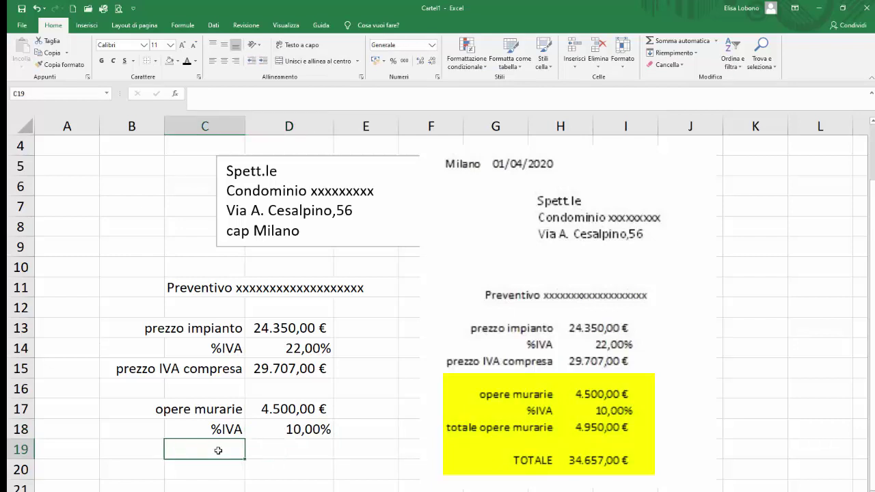
type("totale")
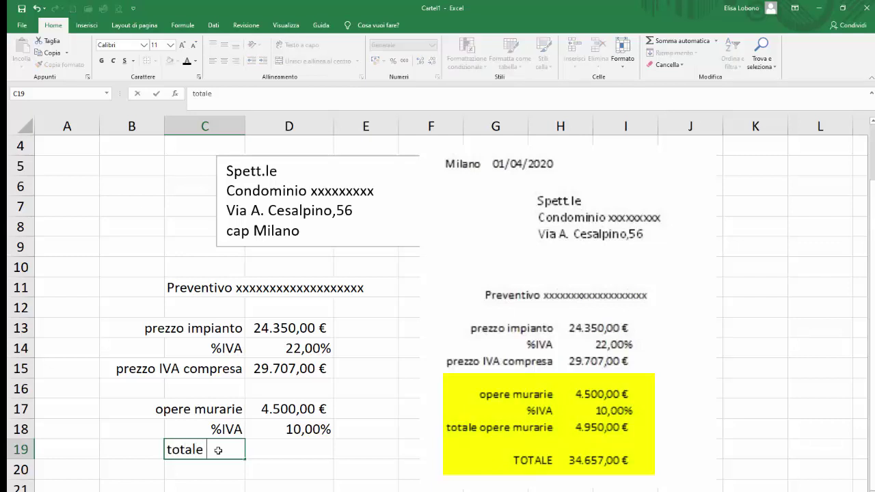
type("opere murarie")
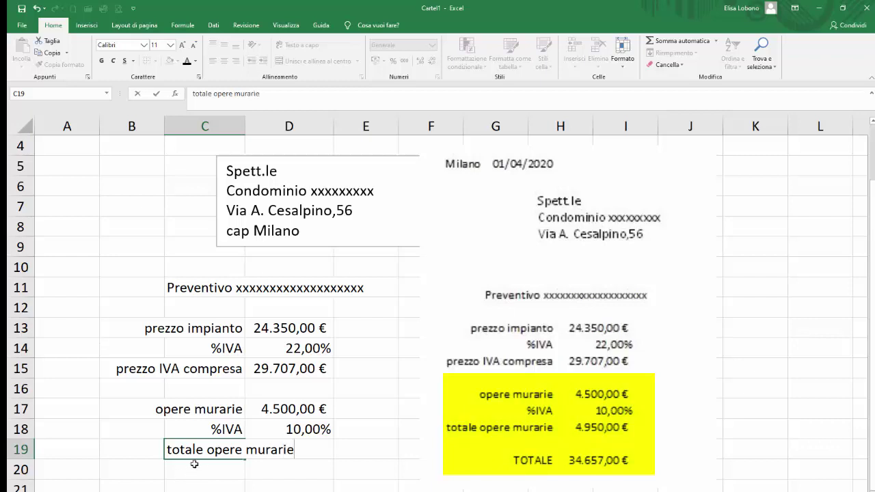
- Copy the VAT-inclusive price formula from D15 and paste it into D19 for the masonry work total
left_click(281, 369)
right_click(281, 370)
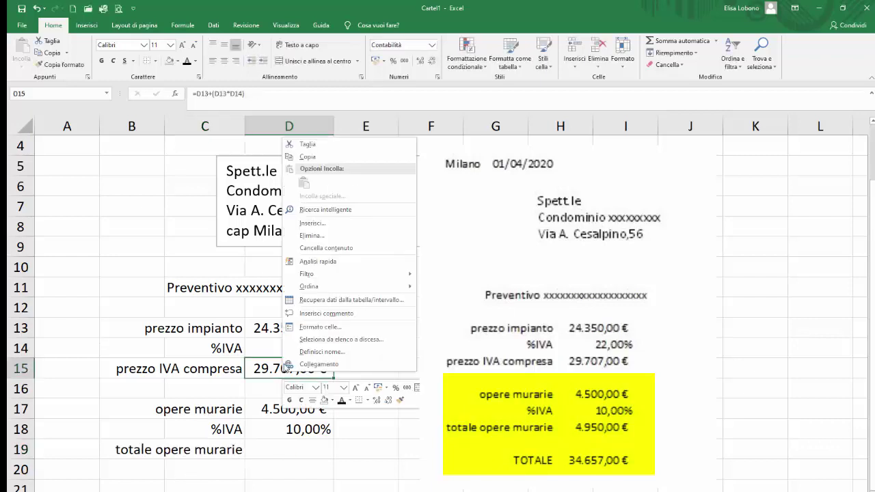
left_click(307, 162)
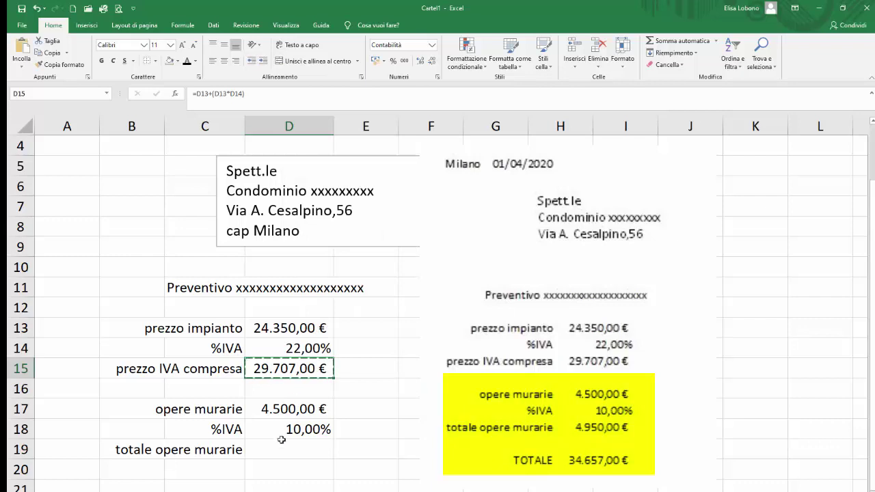
left_click(262, 452)
right_click(262, 452)
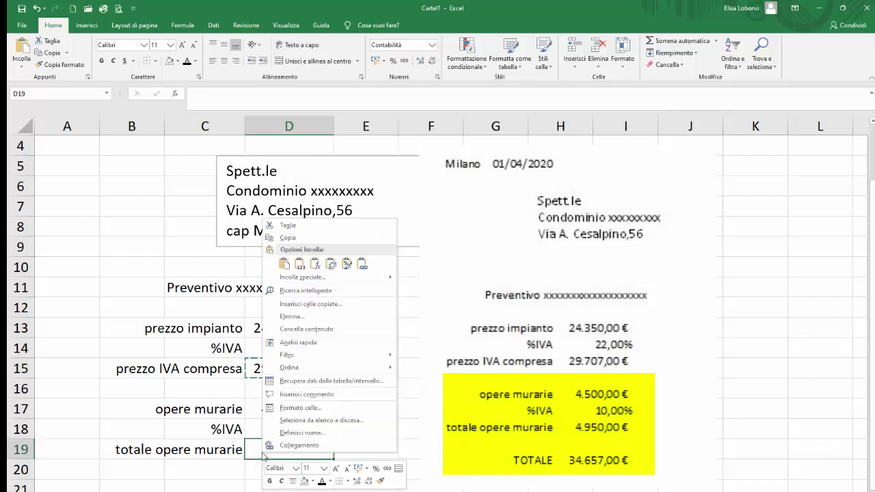
left_click(275, 269)
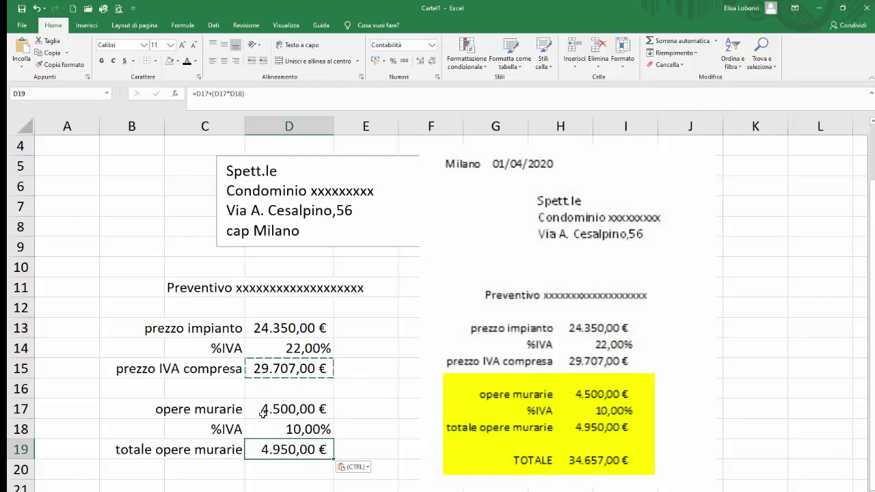
- Enter the label "TOTALE" in cell C21, two rows below the masonry work total
scroll(254, 455, "down", 1)
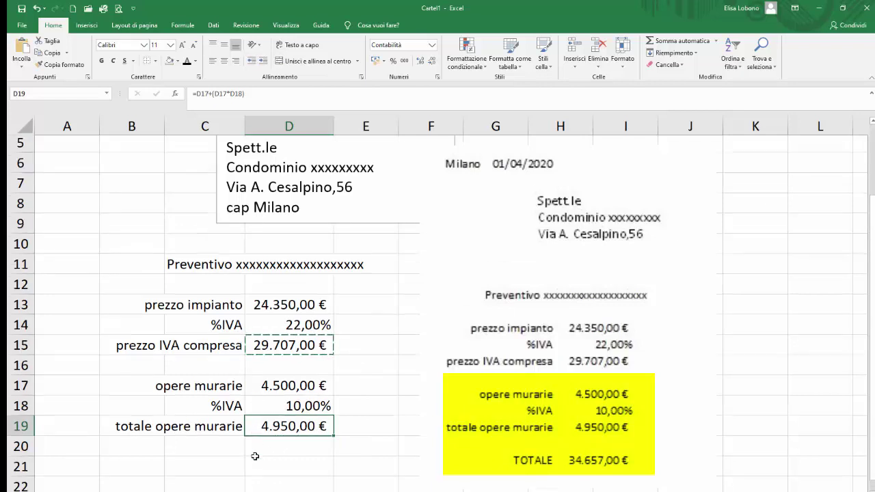
left_click(214, 430)
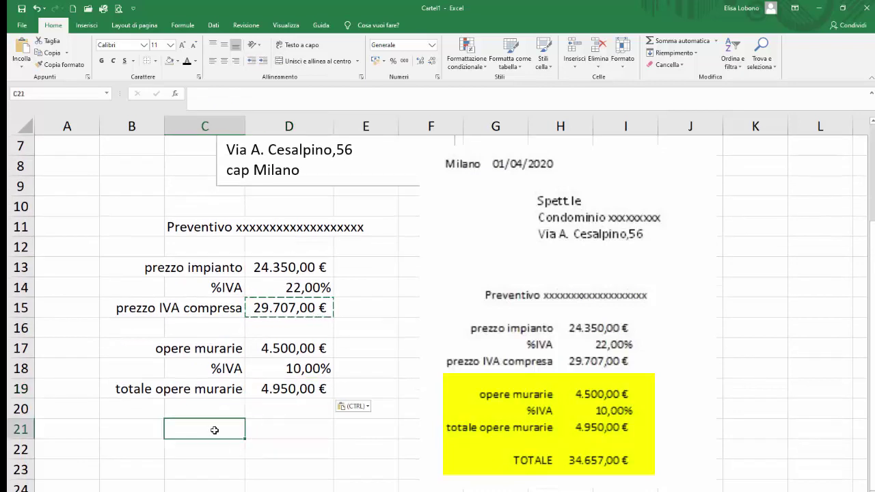
type("TOTALE")
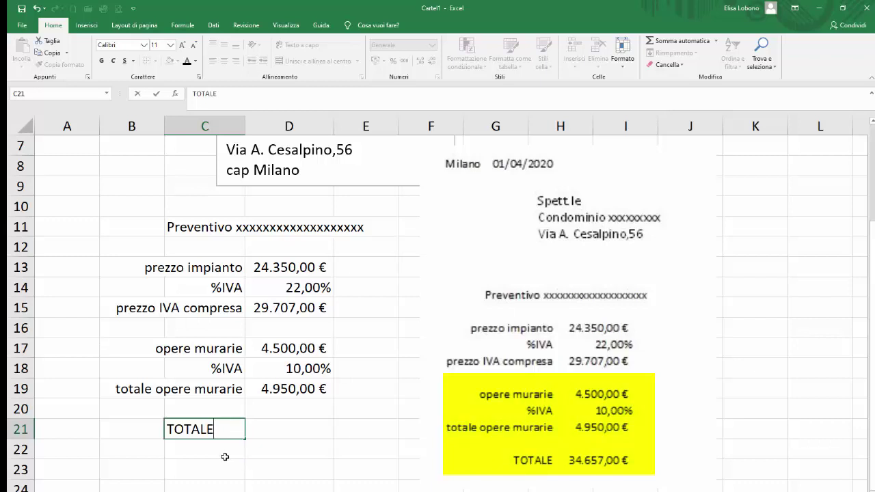
key("Return")
- Calculate the grand total in D21 with the formula =D15+D19
left_click(262, 430)
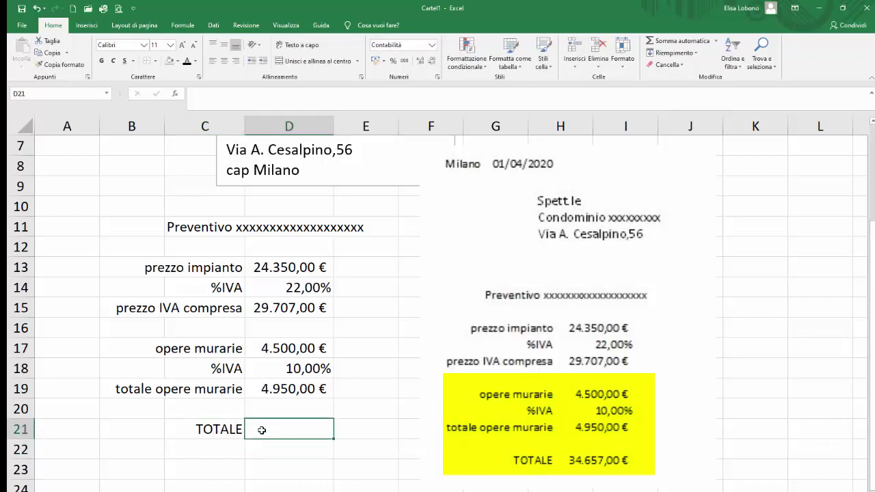
type("=")
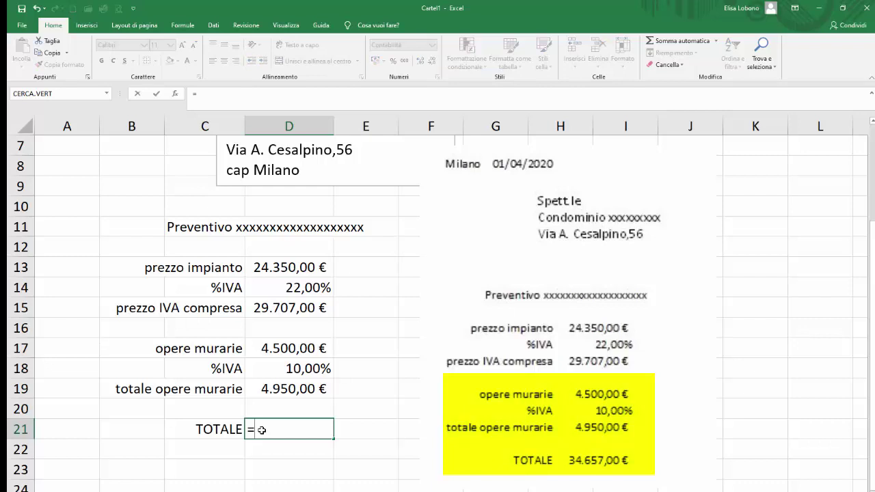
left_click(298, 307)
type("+")
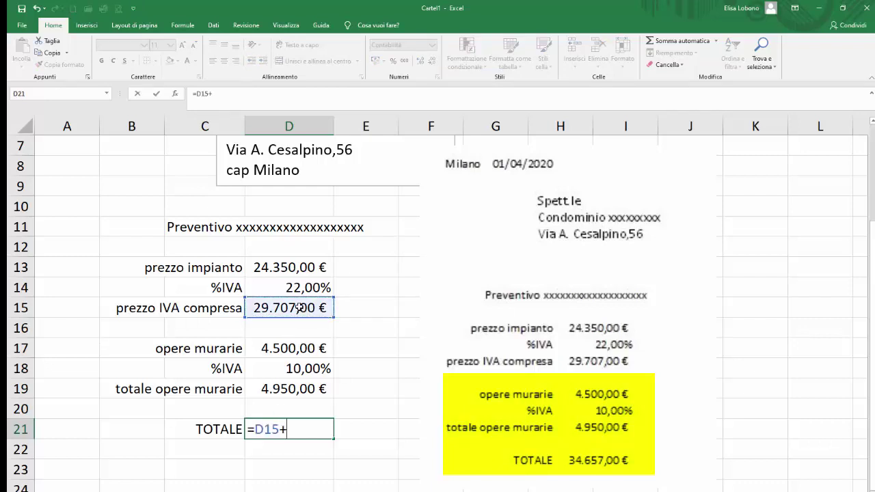
left_click(276, 388)
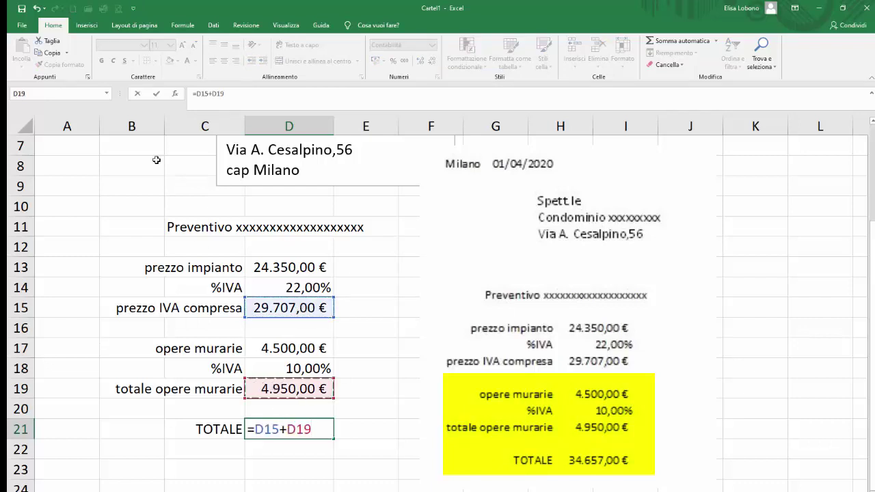
left_click(157, 94)
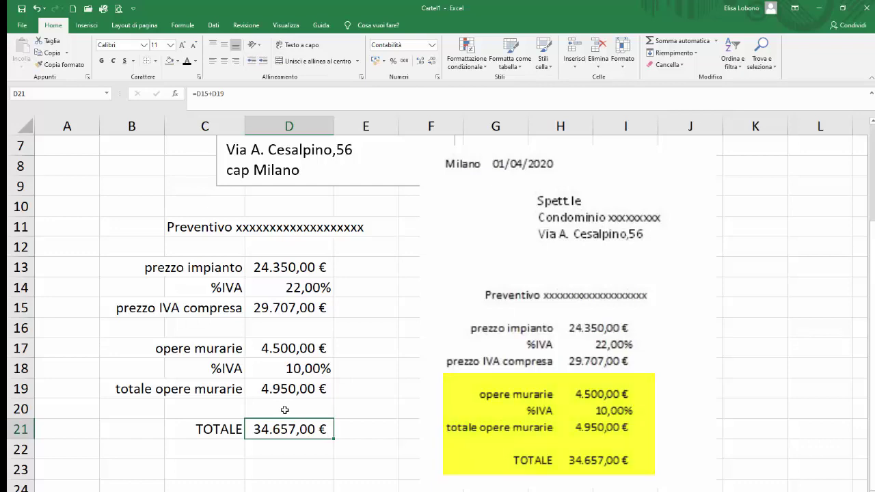
- Show the sheet in Page Layout view and enter "Ditta ROSSI & FIGLI s.a.s." in the centre section of the page header
scroll(284, 409, "up", 2)
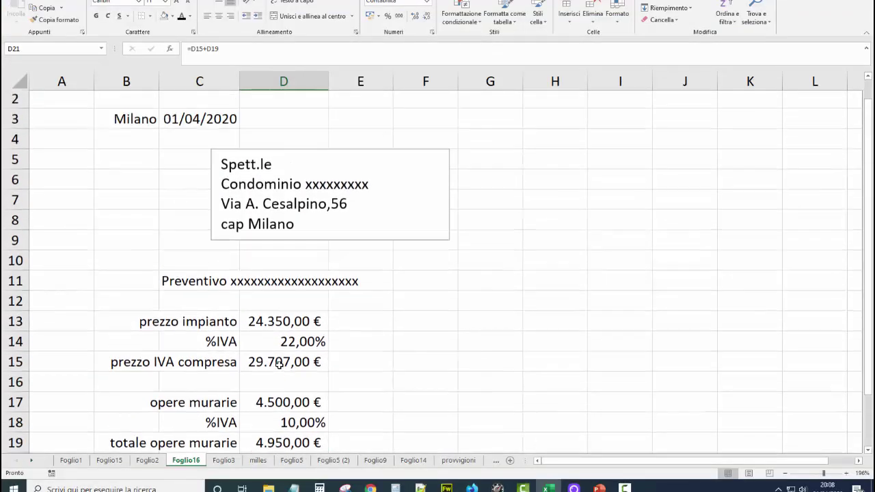
scroll(280, 364, "up", 1)
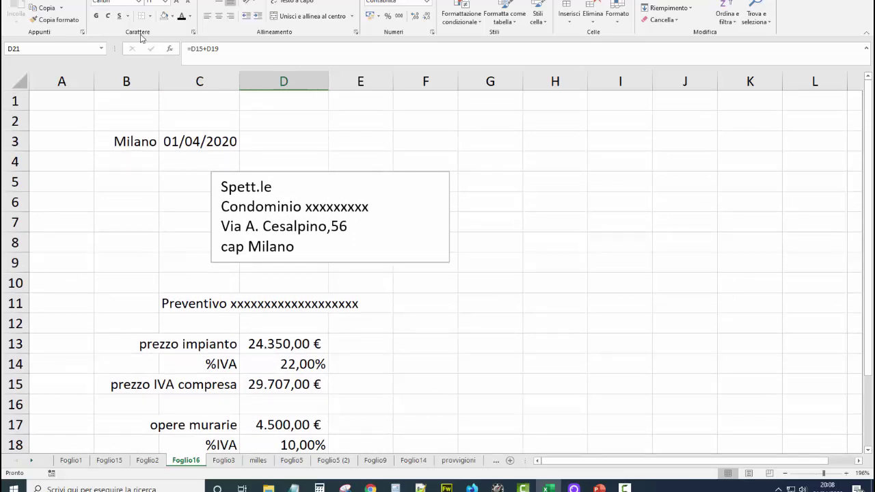
left_click(749, 473)
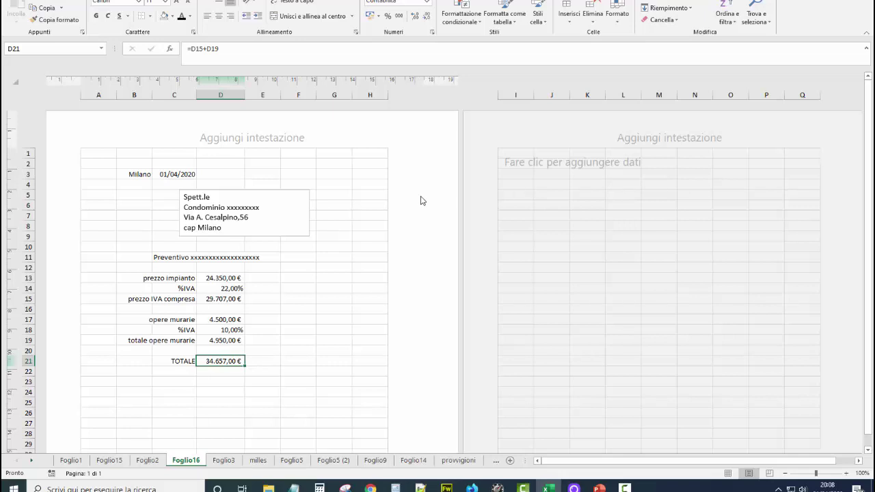
left_click(233, 142)
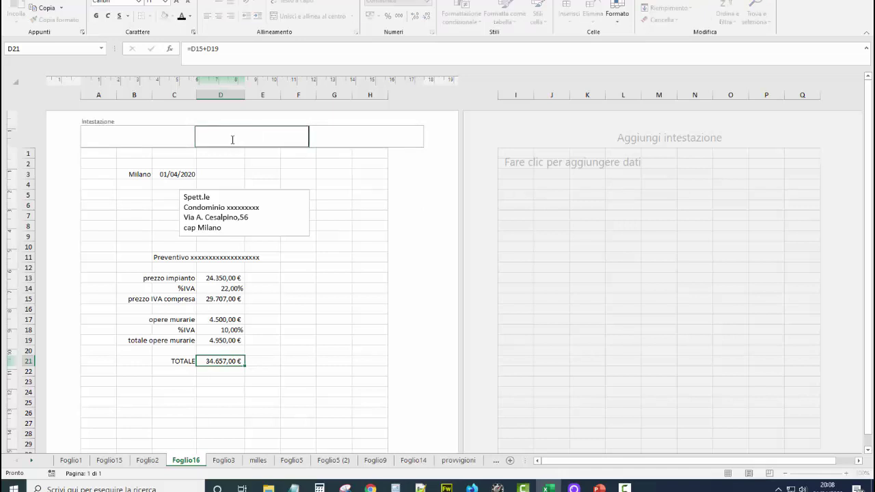
type("Ditta ROSSI")
type("&& FiGLI s.a.s.")
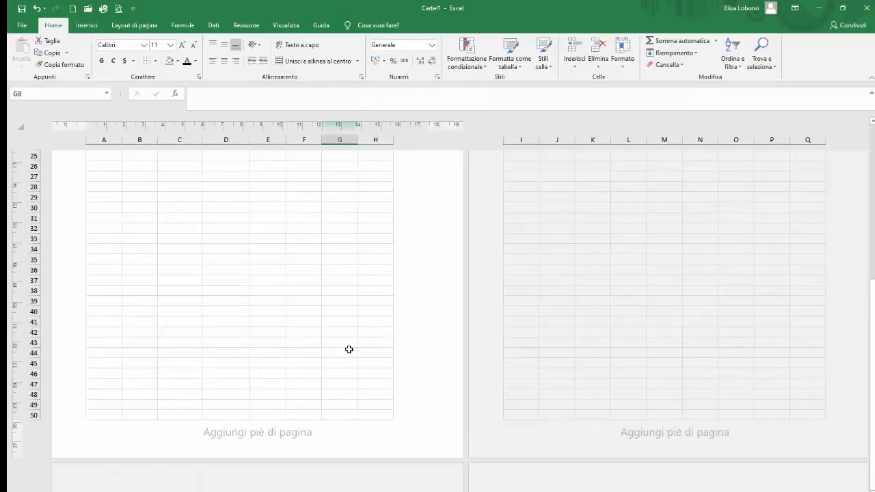
- Fill the centre footer section with two placeholder lines, "Via" and "Cod.Fisca e P.IVA", each followed by a run of x characters
scroll(286, 421, "down", 1)
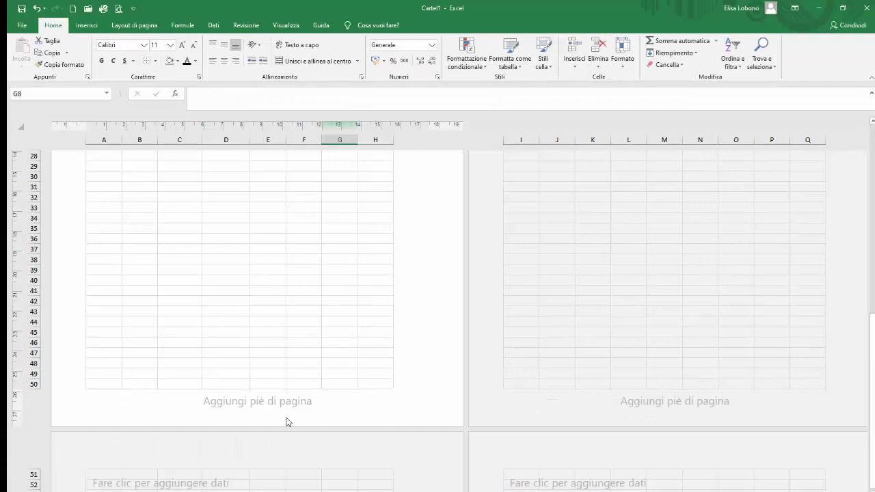
left_click(251, 401)
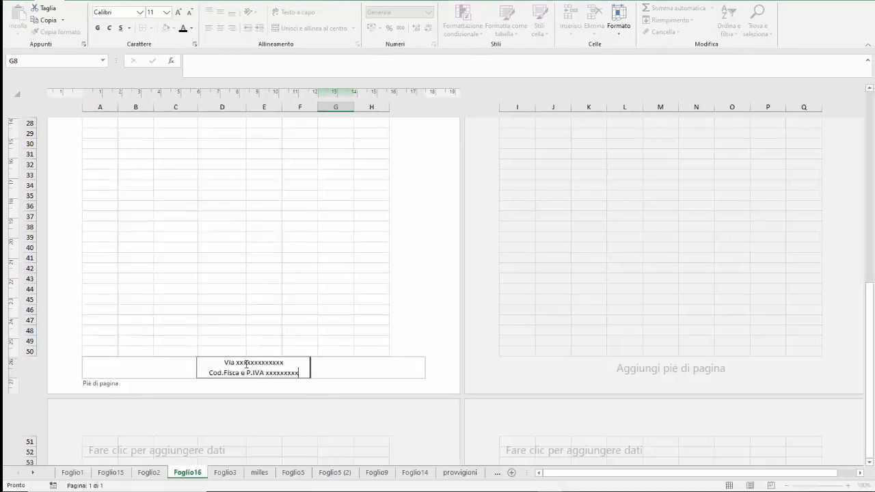
type("xxxxxxxxxxxxx")
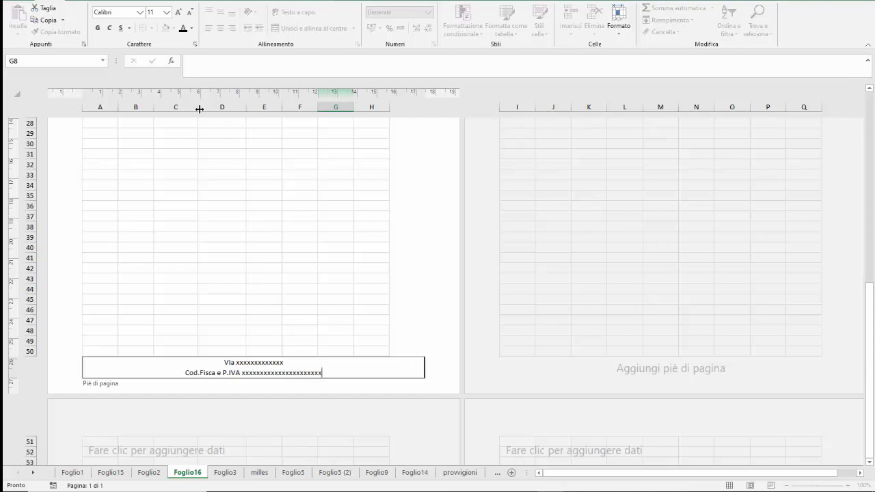
left_click(387, 193)
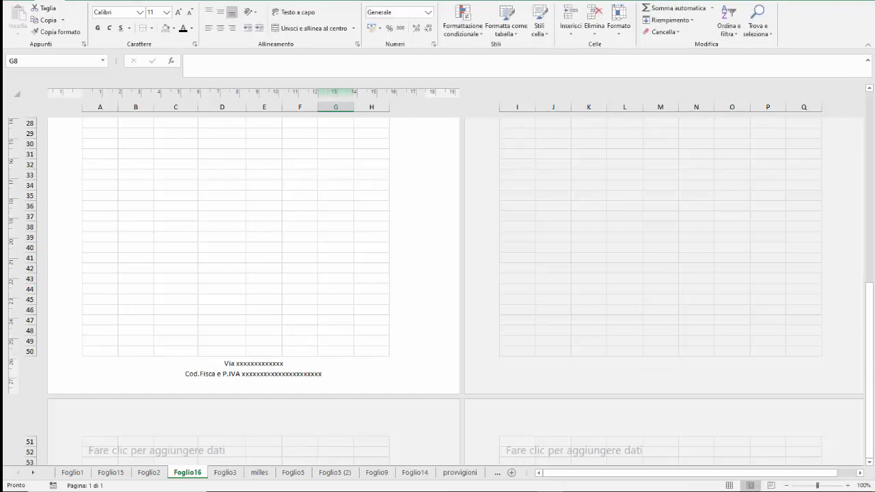
- Check the quote with its header and footer in the print preview and return to the sheet
key("ctrl+p")
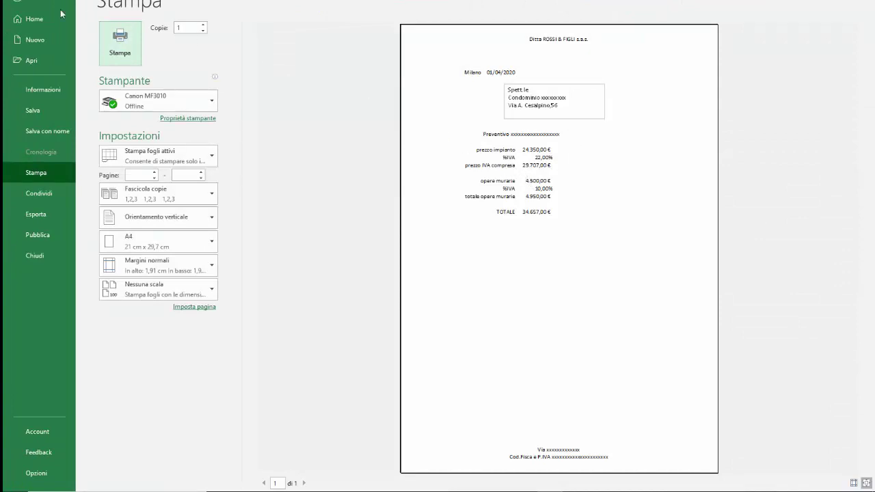
left_click(24, 4)
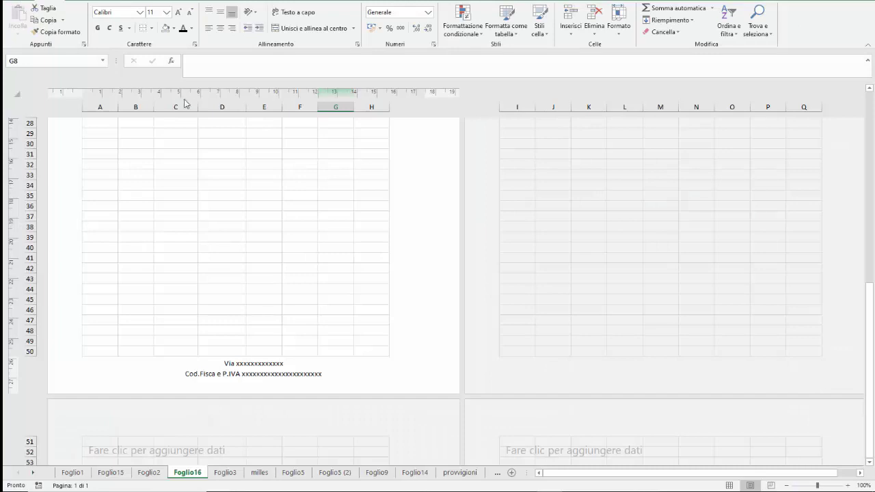
- Switch the sheet back to Normal view and examine the dashed page-break lines along the quote
left_click(729, 485)
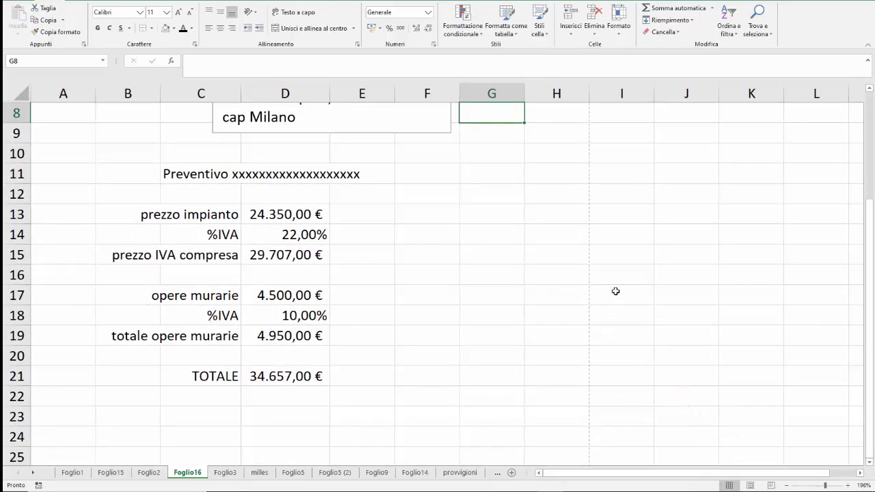
scroll(615, 291, "up", 3)
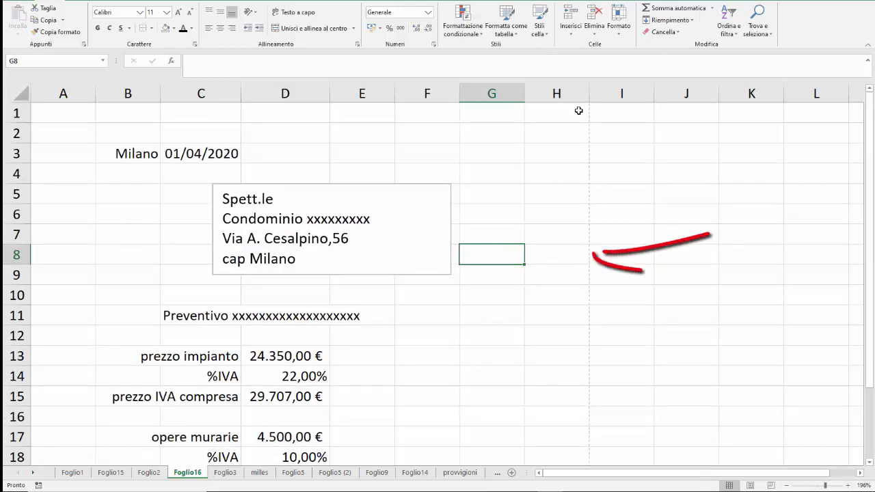
scroll(580, 178, "down", 8)
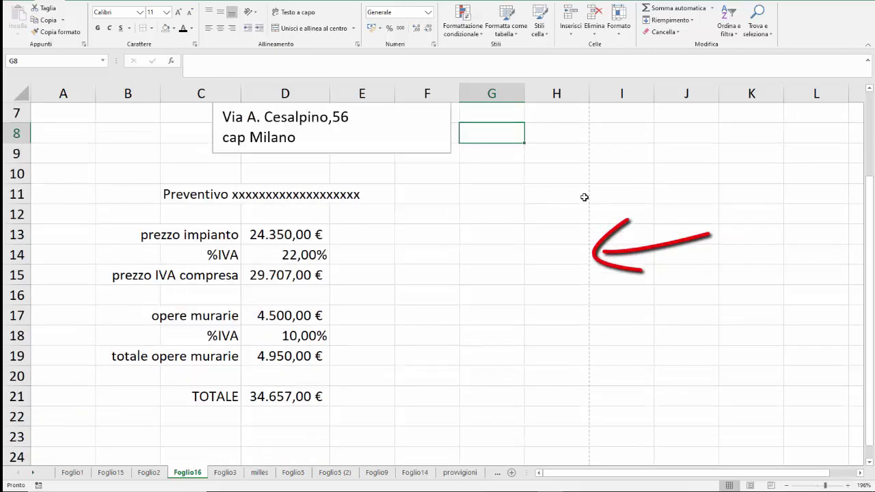
scroll(574, 225, "down", 7)
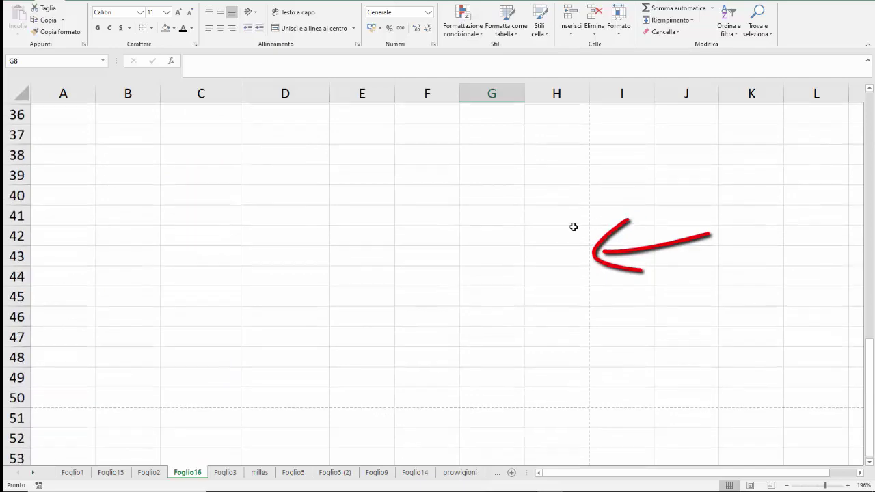
- Follow the dashed page-break lines through the empty rows further down the quote sheet
scroll(574, 230, "down", 3)
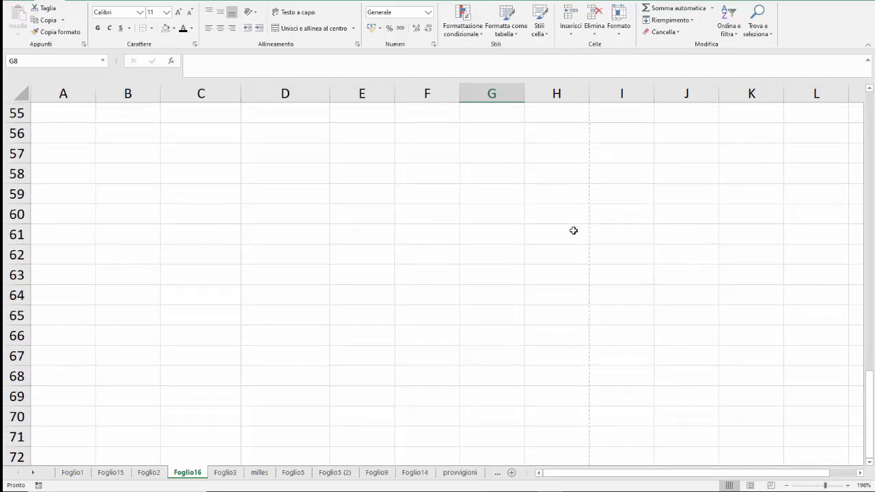
scroll(573, 230, "down", 3)
scroll(573, 230, "down", 2)
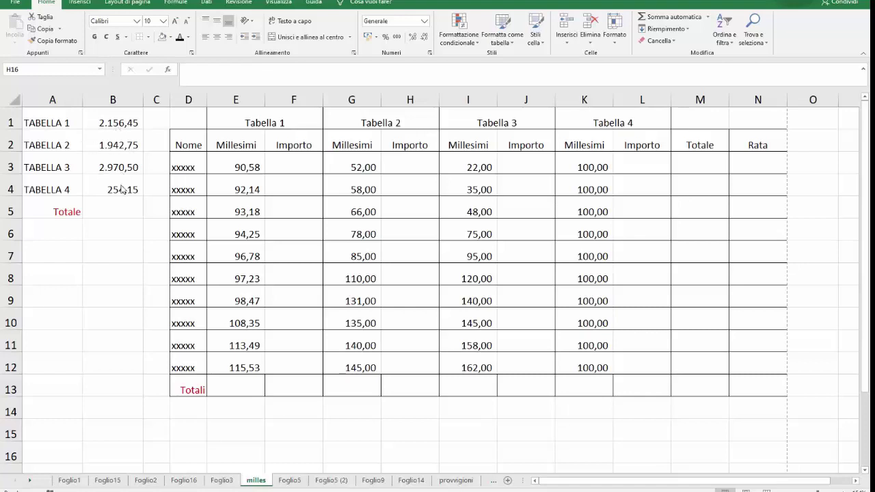
- Total the four table amounts in B5 of the milles sheet with =SOMMA(B1:B4)
left_click(109, 208)
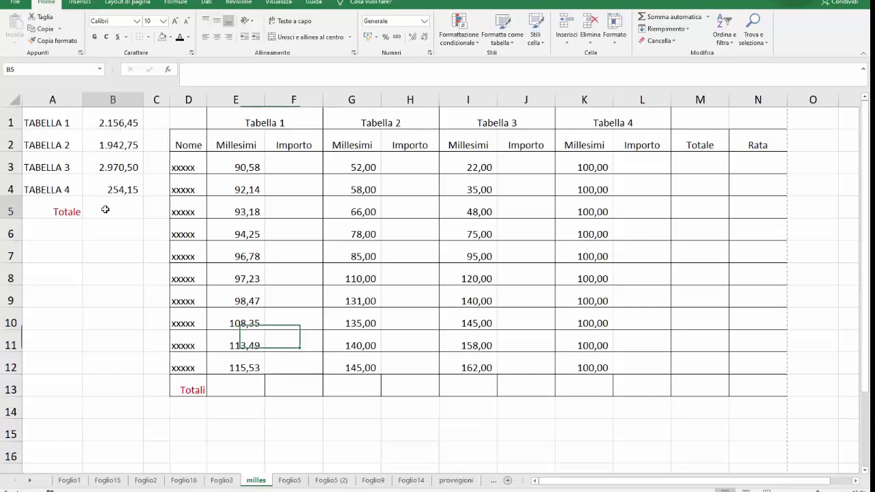
left_click(669, 18)
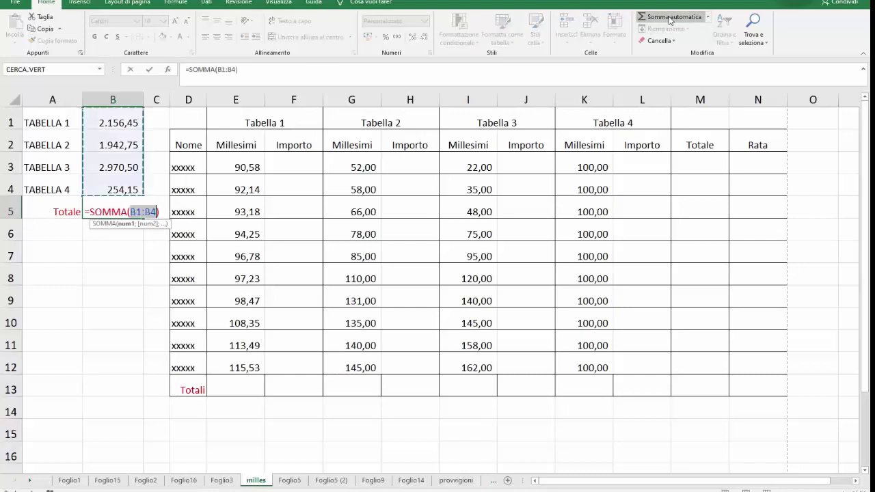
left_click(150, 71)
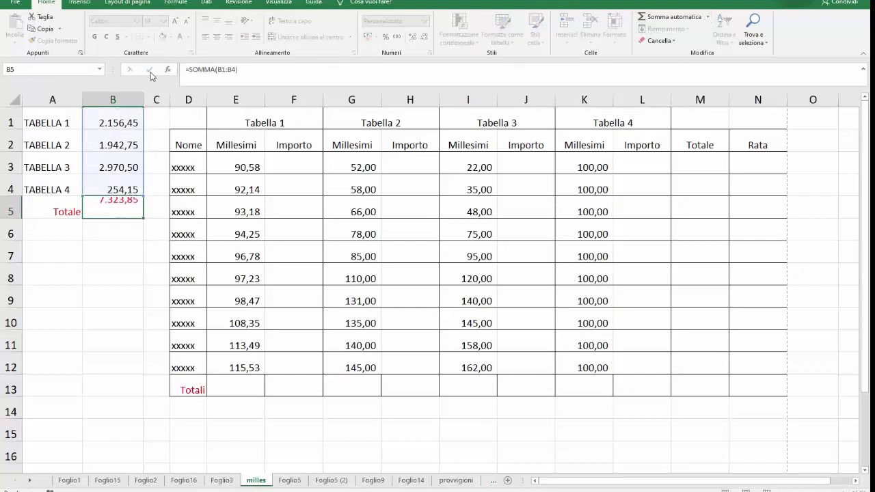
- Sum the Tabella 1 Millesimi in E13 with =SOMMA(E3:E12) and fill the formula across the Totali row to N13
left_click(233, 386)
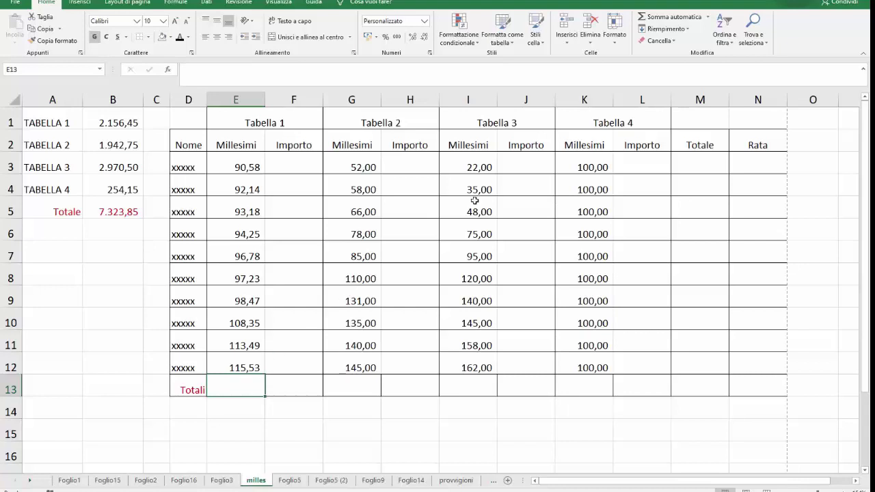
left_click(656, 20)
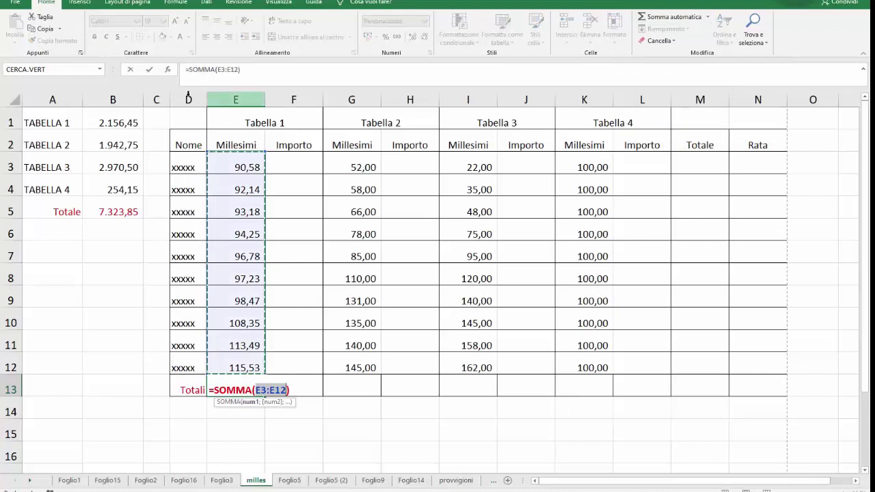
left_click(149, 69)
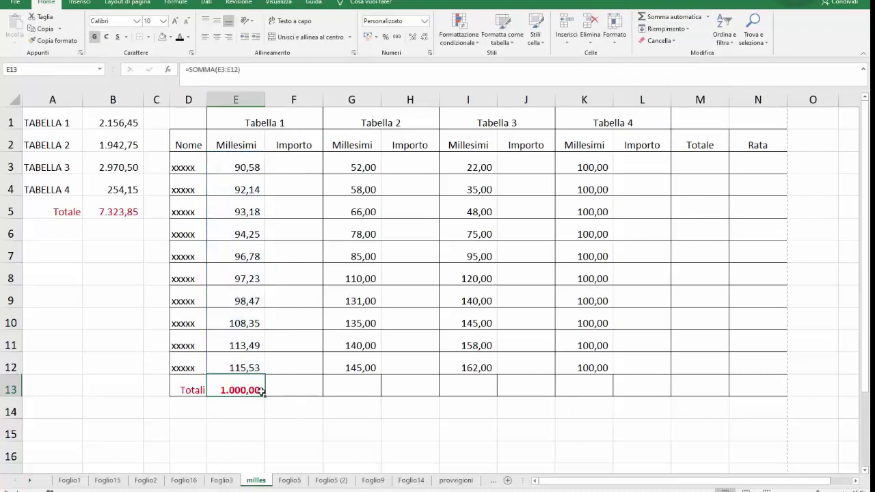
left_click_drag(264, 395, 788, 397)
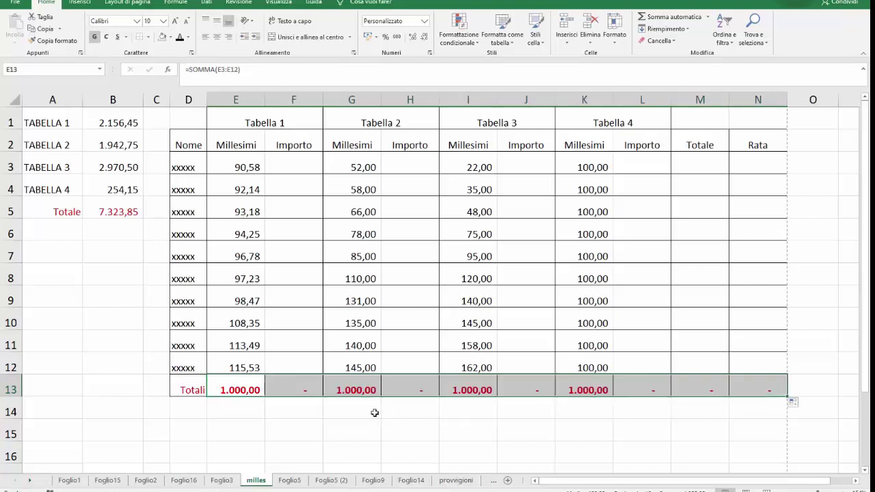
- Check the copied sum formulas under the Importo, Totale and Rata columns in the Totali row
left_click(319, 408)
left_click(289, 384)
left_click(418, 386)
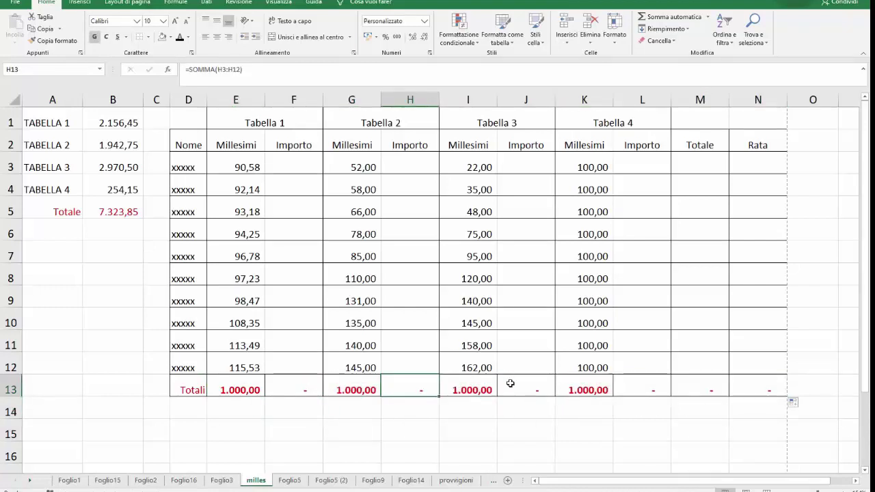
left_click(511, 385)
left_click(646, 385)
left_click(687, 385)
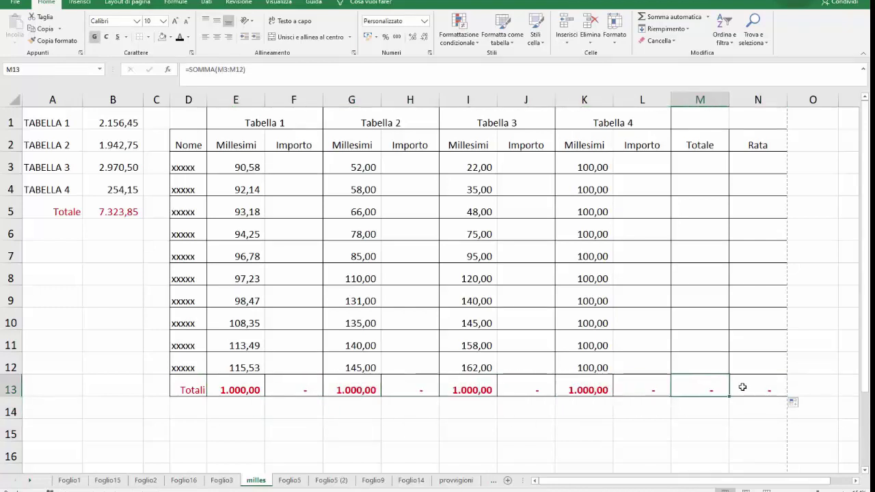
left_click(743, 386)
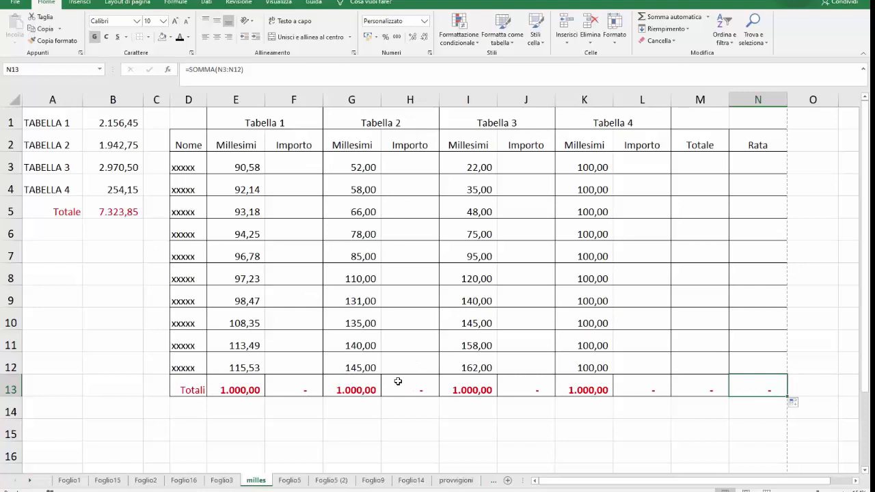
- Calculate the first Tabella 1 Importo in F3 with =E3*$B$1/$E$13, using absolute references for the table amount and Millesimi total
left_click(300, 166)
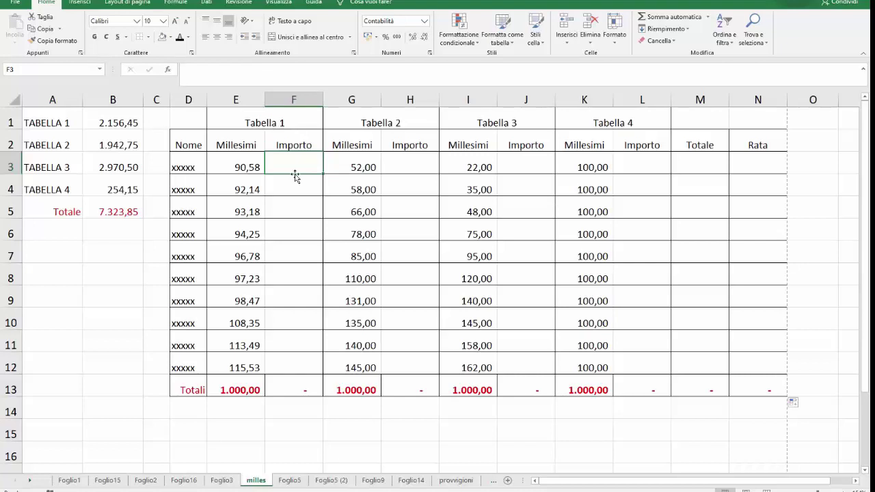
type("=")
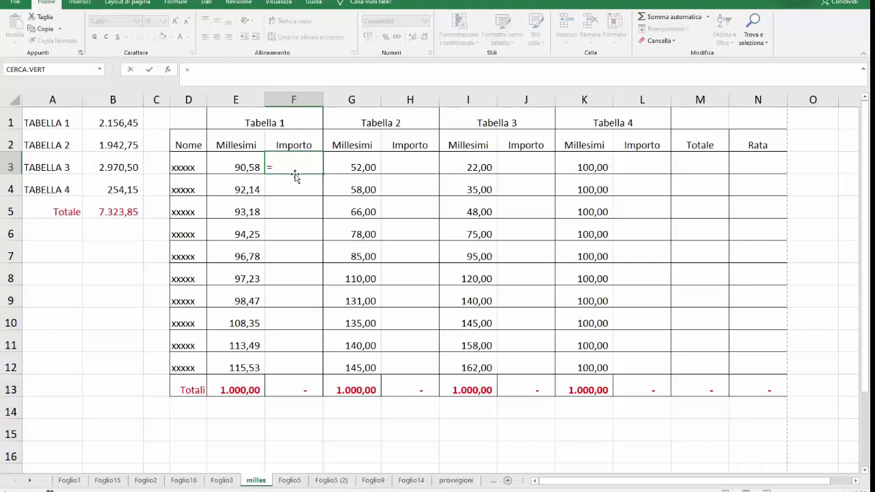
left_click(231, 165)
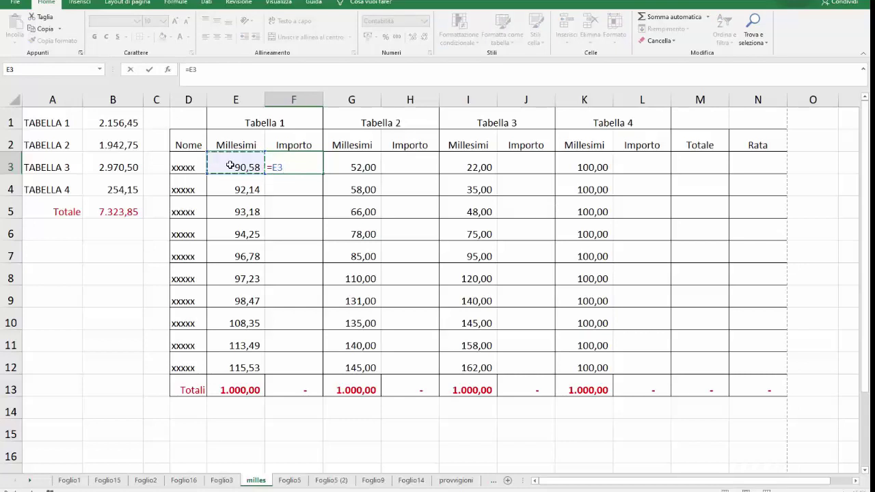
type("*")
left_click(121, 127)
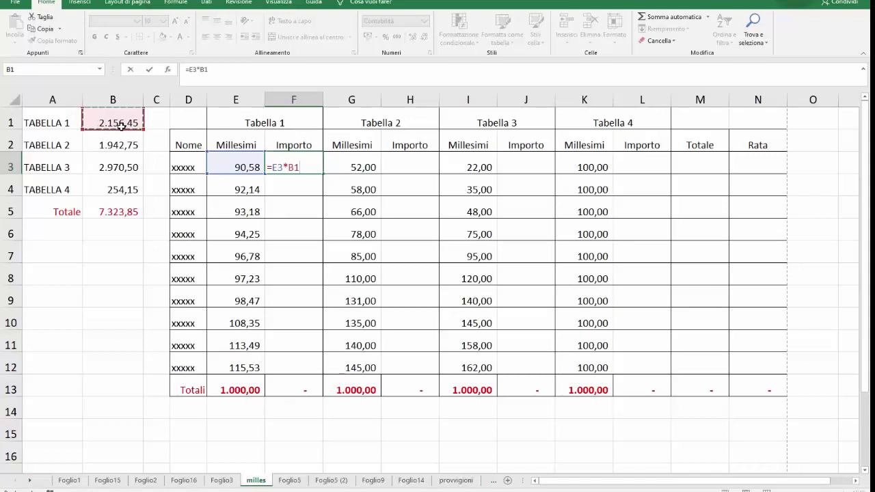
key("F4")
left_click(239, 390)
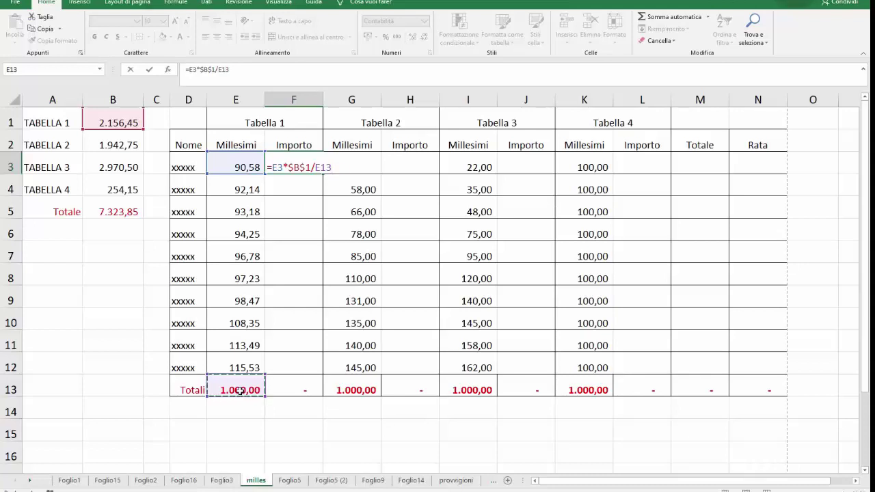
key("F4")
left_click(150, 71)
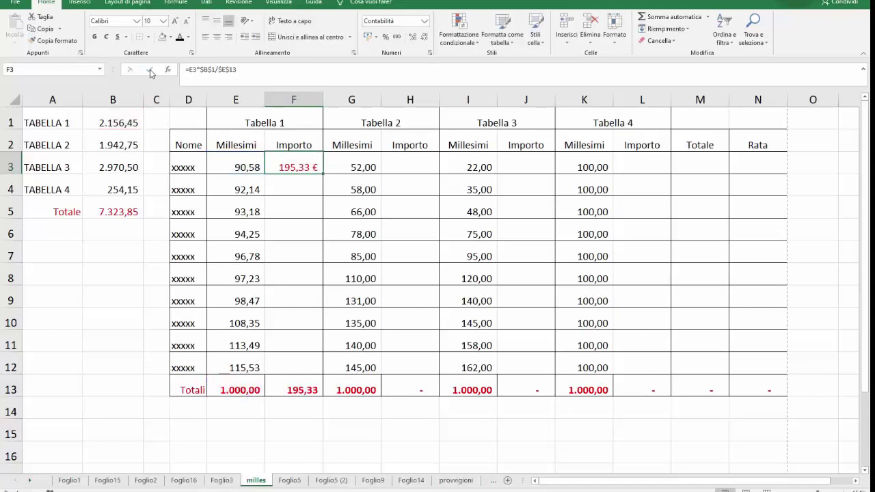
- Fill the Tabella 1 Importo formula down to F12 and compare the total in F13 with the amount in B1
left_click_drag(322, 175, 301, 374)
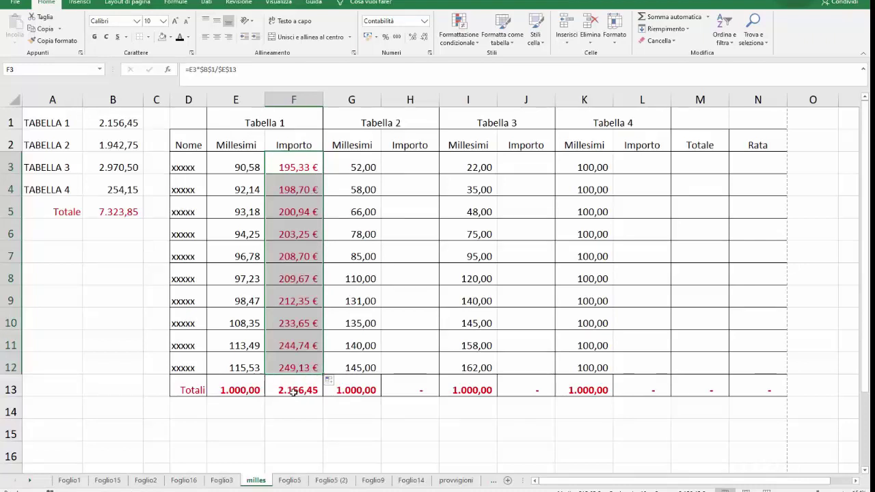
left_click(287, 393)
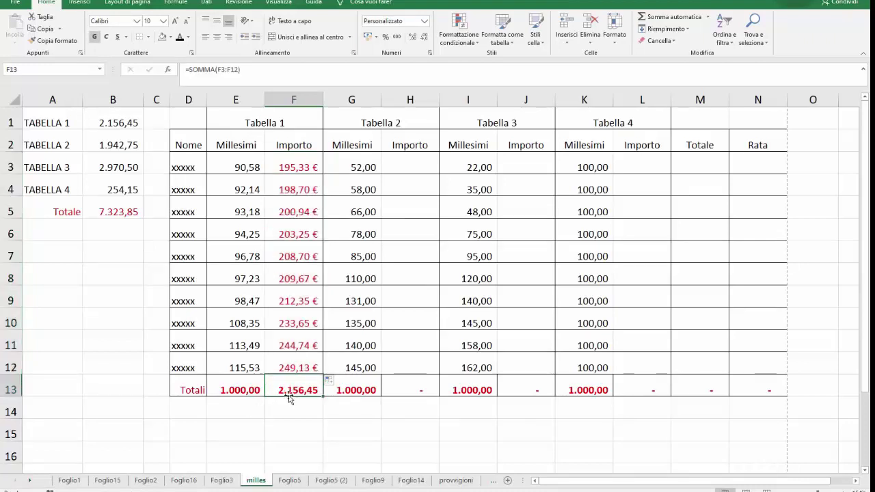
left_click(95, 124)
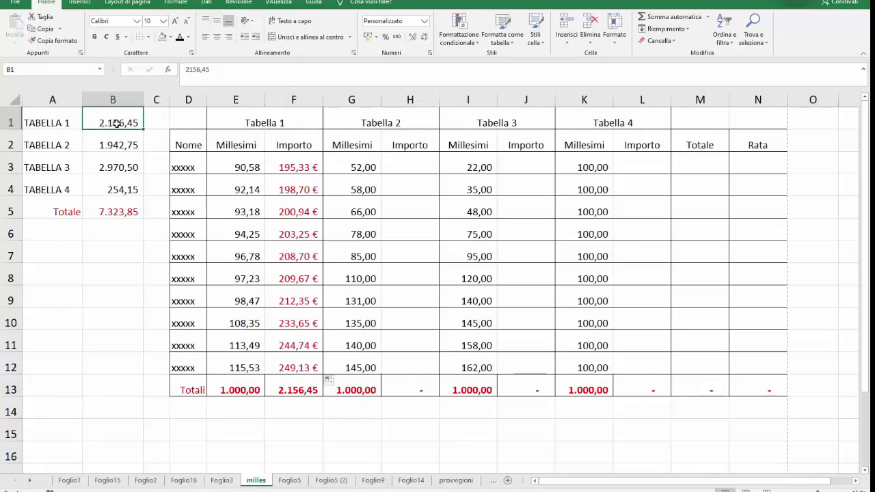
left_click(290, 392)
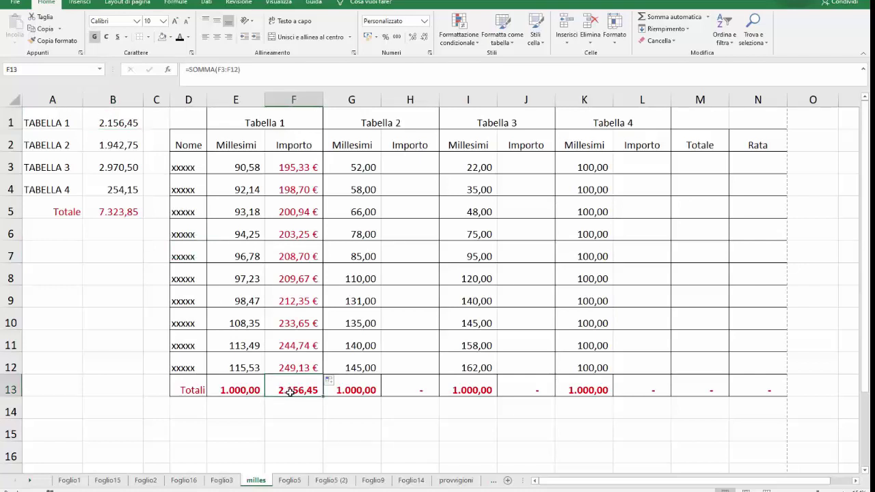
- Calculate the first Tabella 2 Importo in H3 with =G3*$B$2/$G$13, fill it down to H12 and check the total in H13
left_click(404, 166)
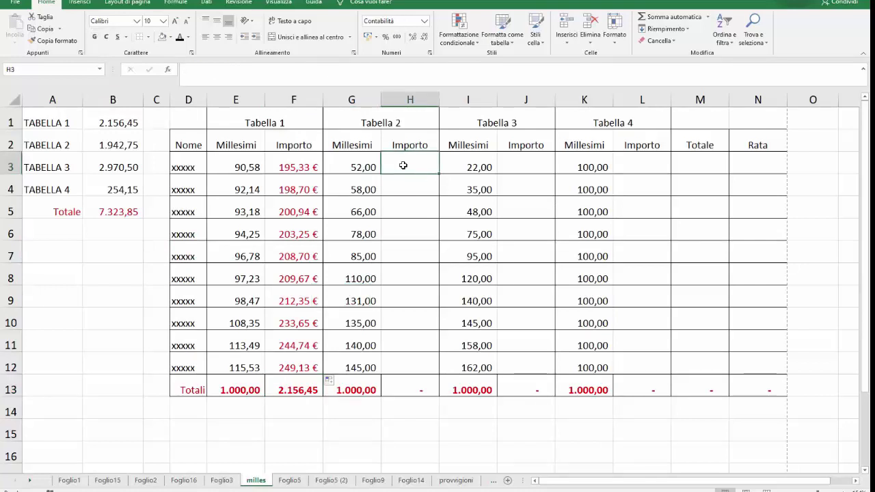
type("=")
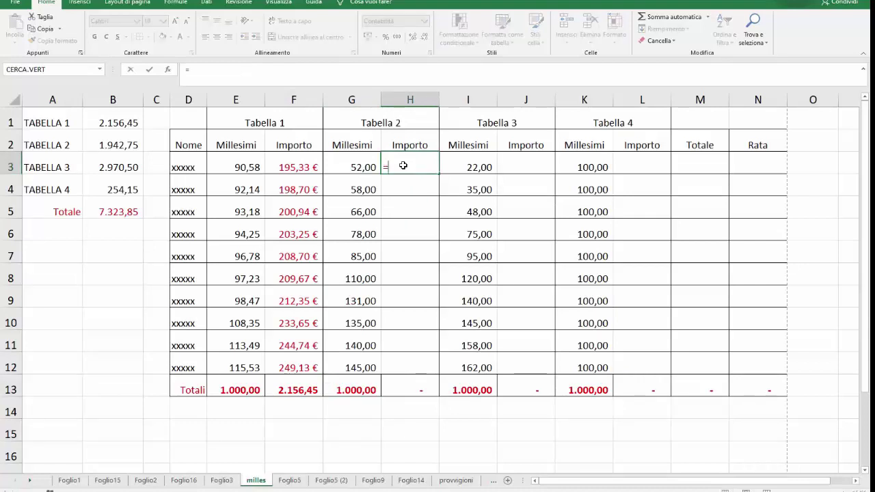
left_click(341, 164)
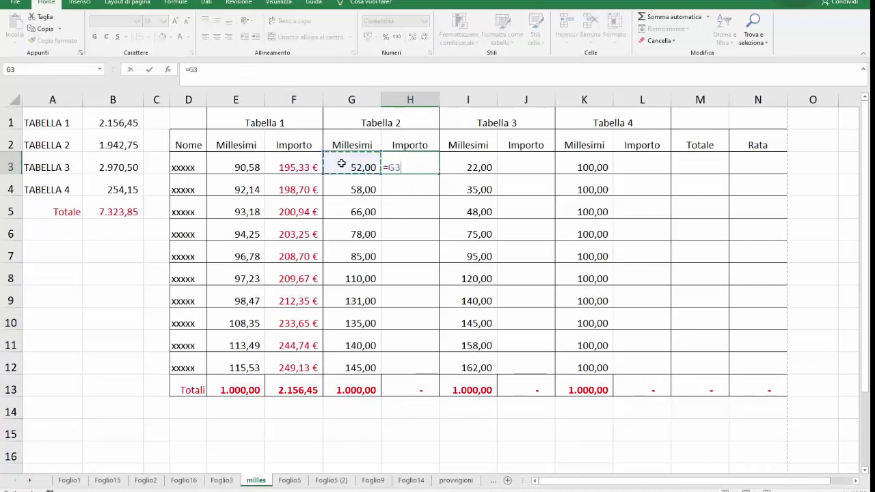
type("*")
left_click(112, 147)
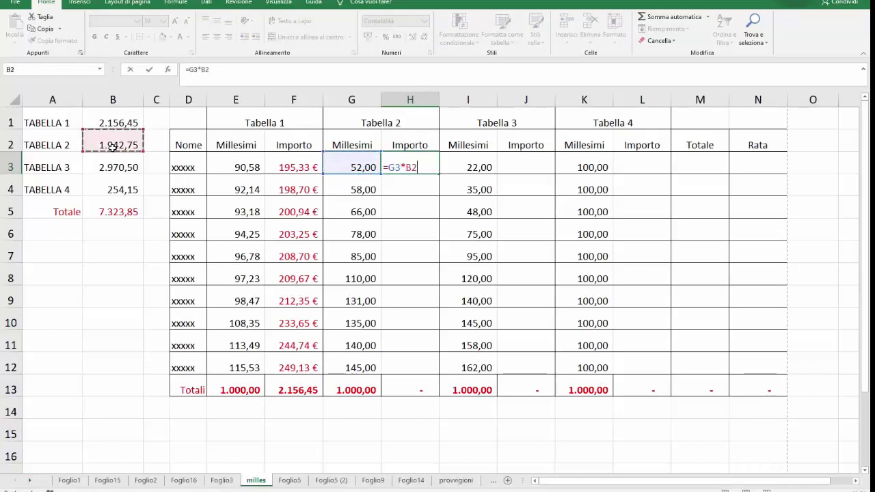
key("F4")
type("/")
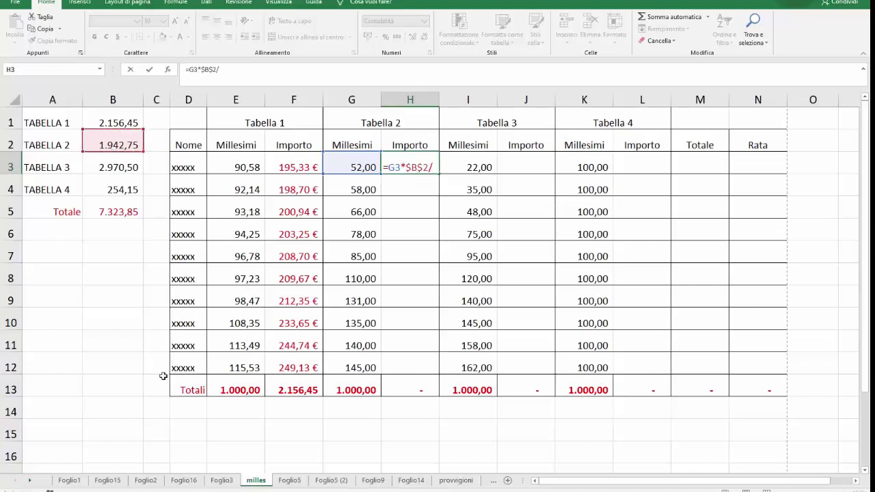
left_click(338, 390)
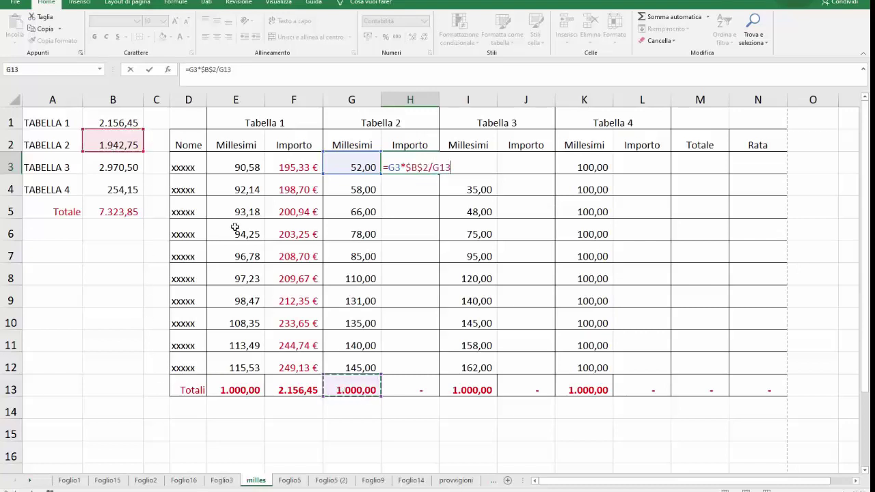
key("F4")
left_click(149, 69)
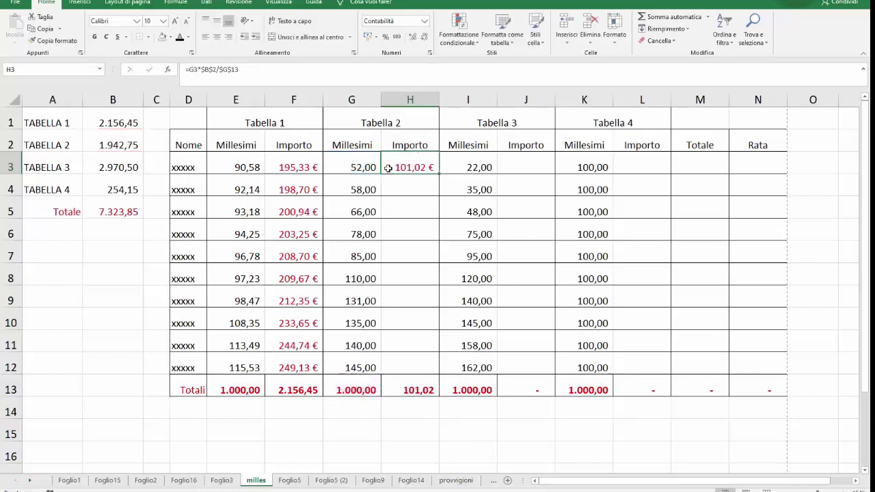
left_click_drag(433, 174, 422, 367)
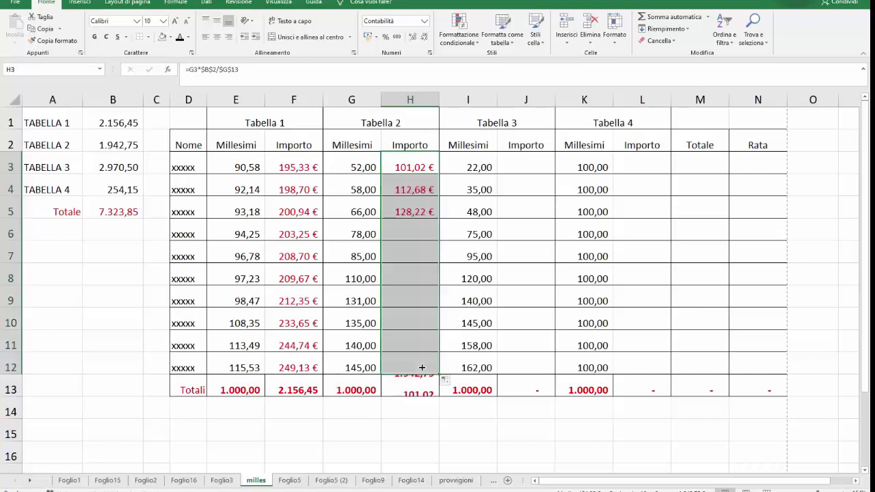
left_click(414, 389)
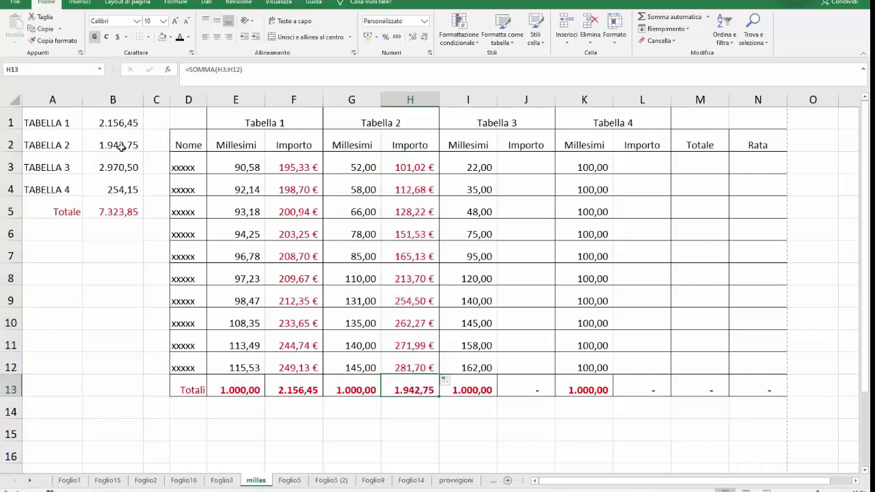
- Calculate the first Tabella 3 Importo in J3 with =I3*$B$3/$I$13, using absolute references for the table amount and Millesimi total
left_click(518, 166)
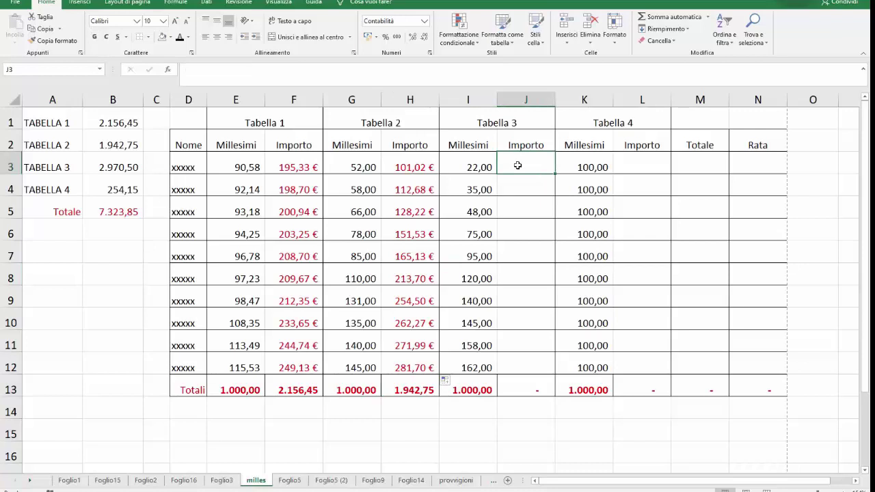
type("=")
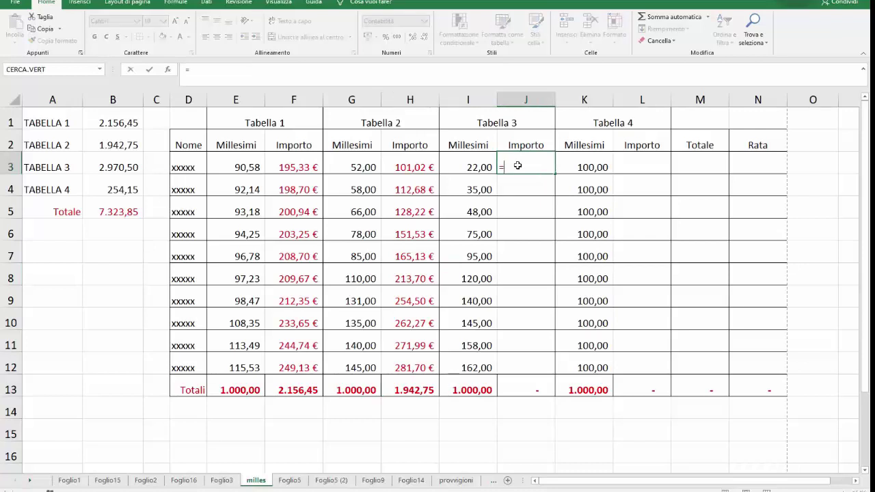
left_click(482, 164)
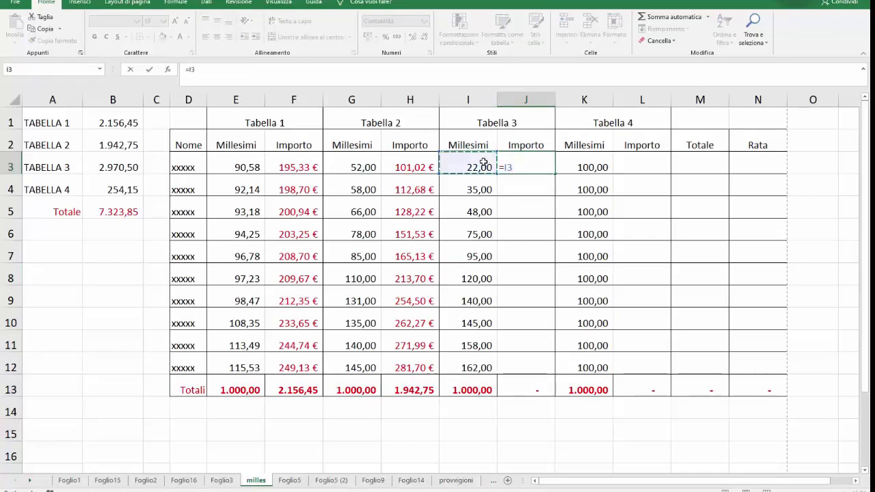
type("*")
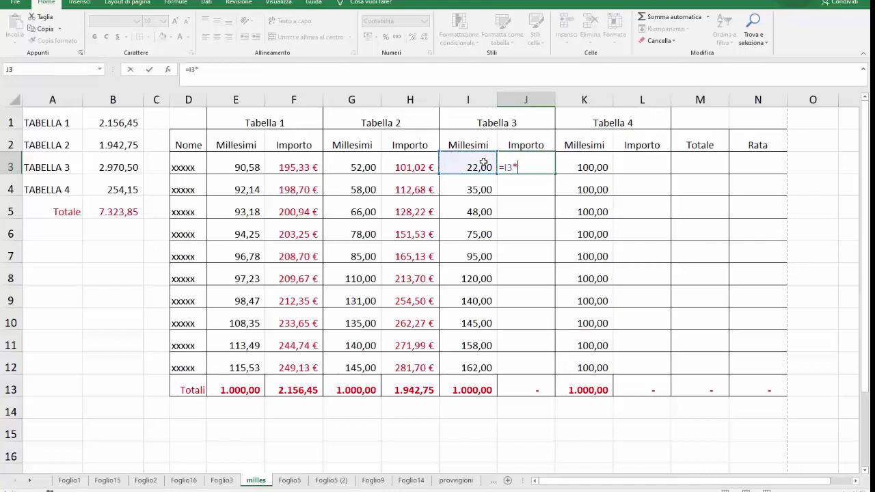
left_click(111, 168)
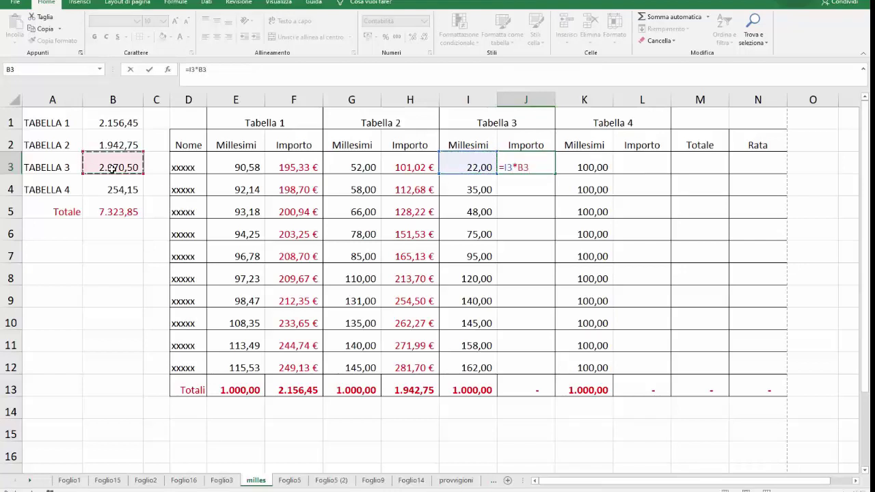
key("F4")
type("/")
left_click(456, 390)
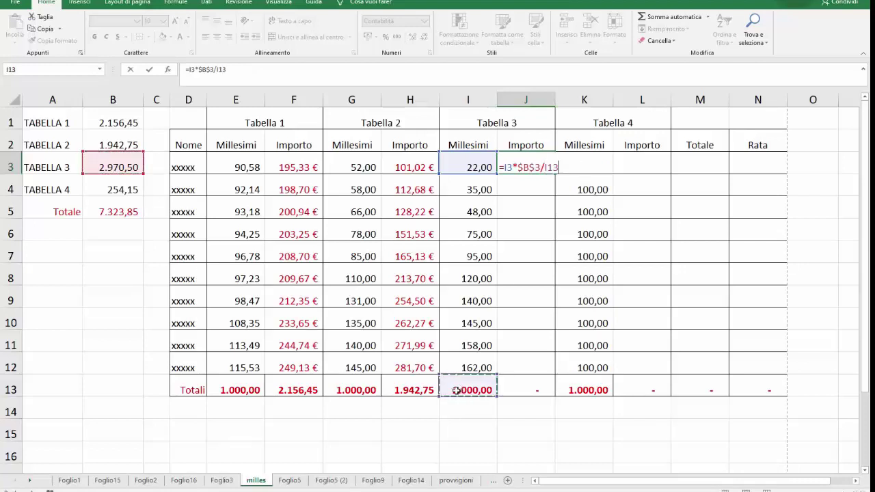
key("F4")
left_click(150, 69)
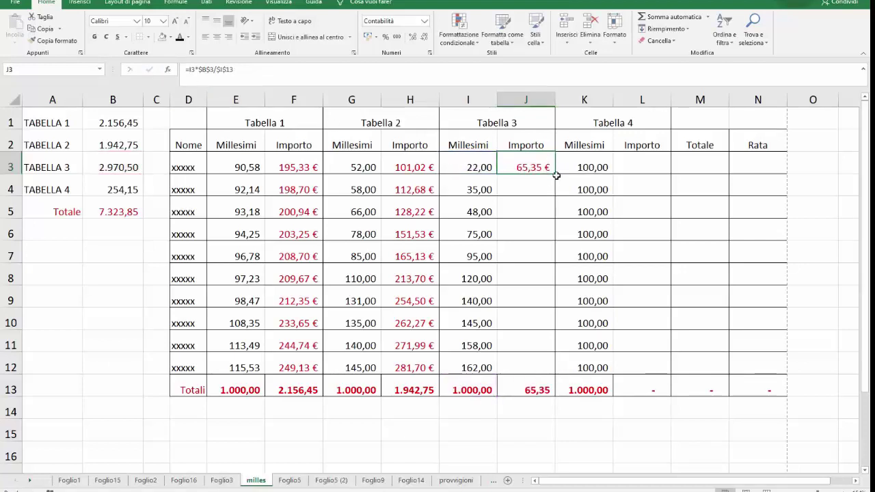
- Fill the Tabella 3 Importo formula down to J12 and compare the total in J13 with the amount in B3
left_click_drag(555, 174, 553, 373)
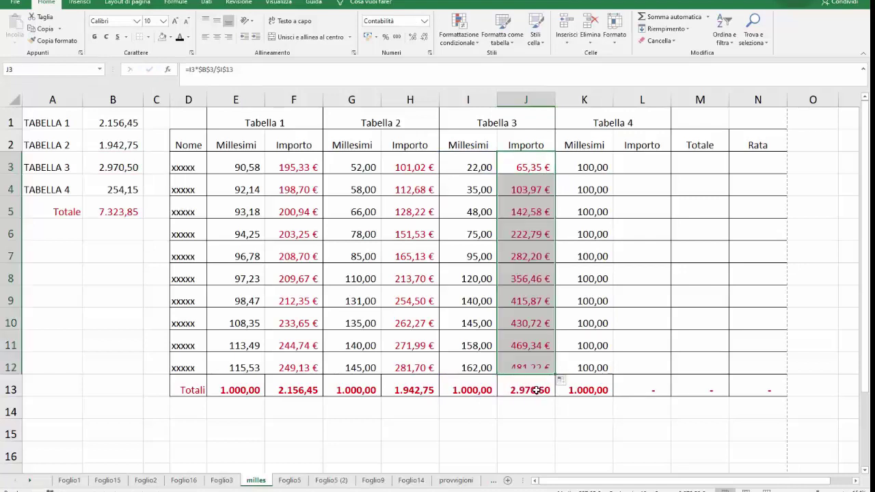
left_click(536, 389)
left_click(115, 168)
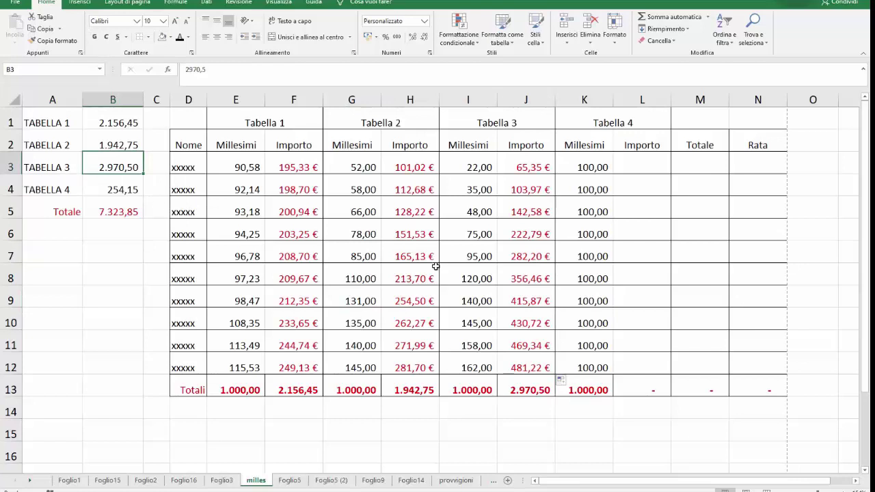
- Calculate the first Tabella 4 Importo in L3 with =K3*$B$4/$K$13, fill it down to L12 and check the total in L13
left_click(638, 169)
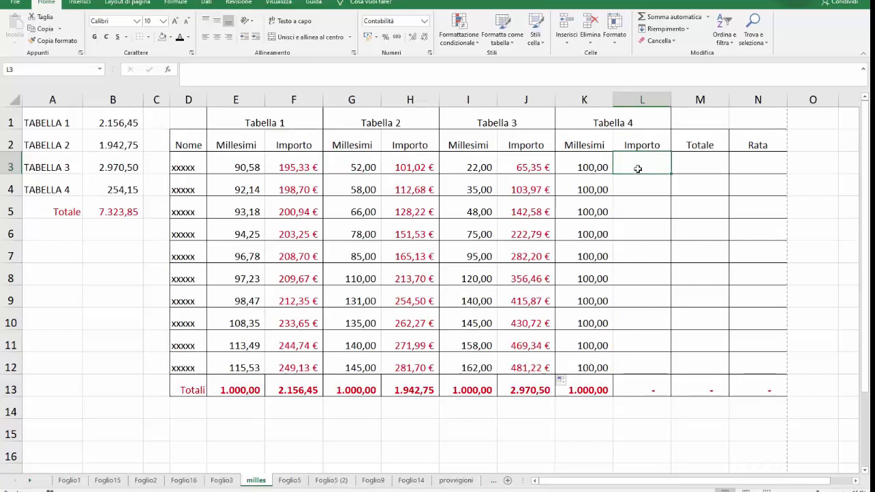
type("=")
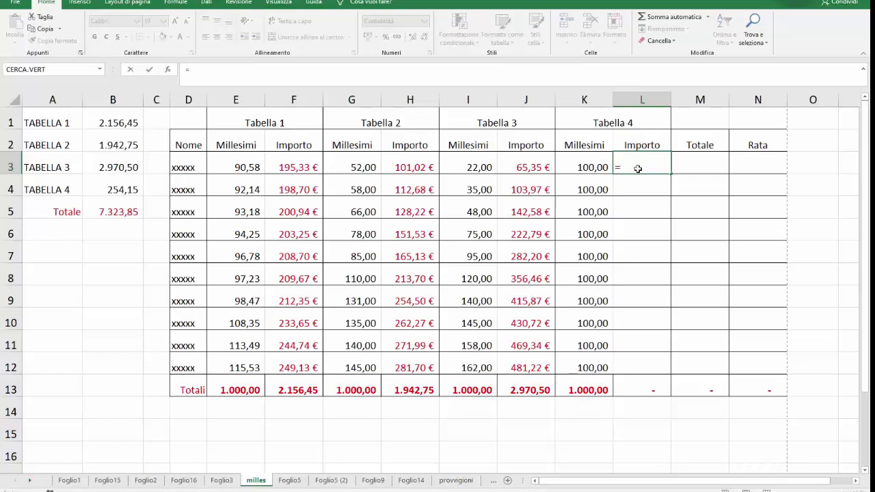
left_click(589, 171)
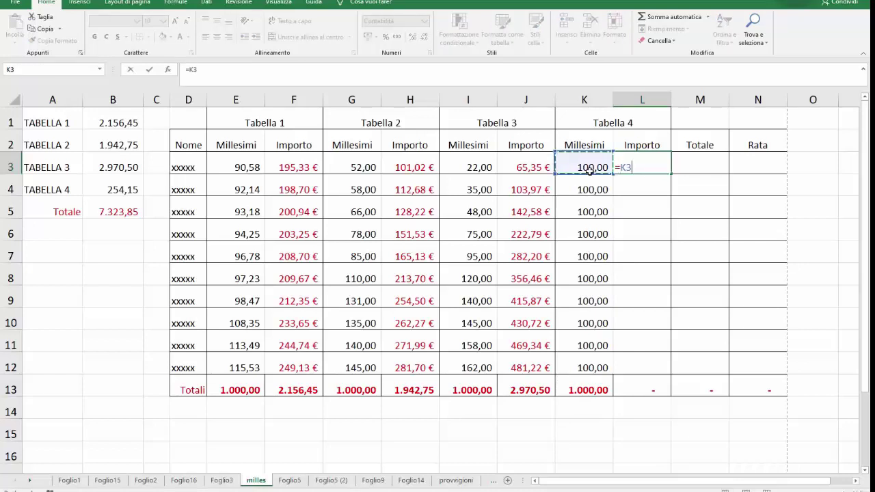
type("*")
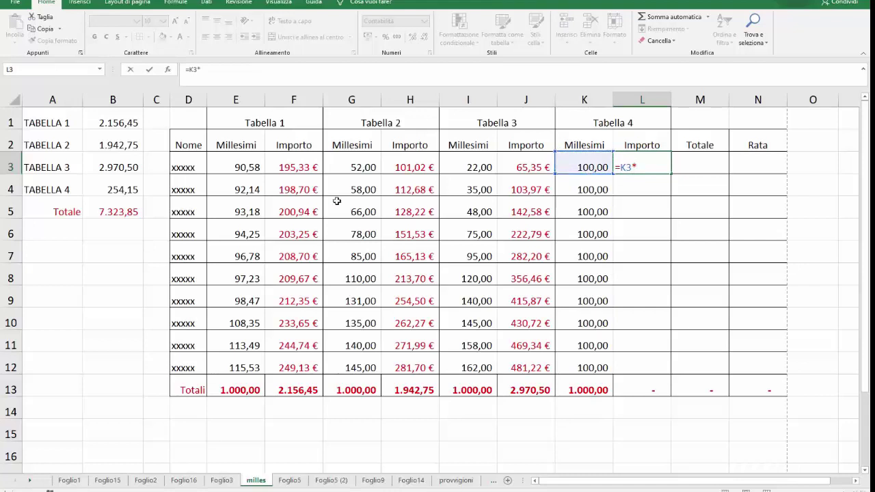
left_click(128, 189)
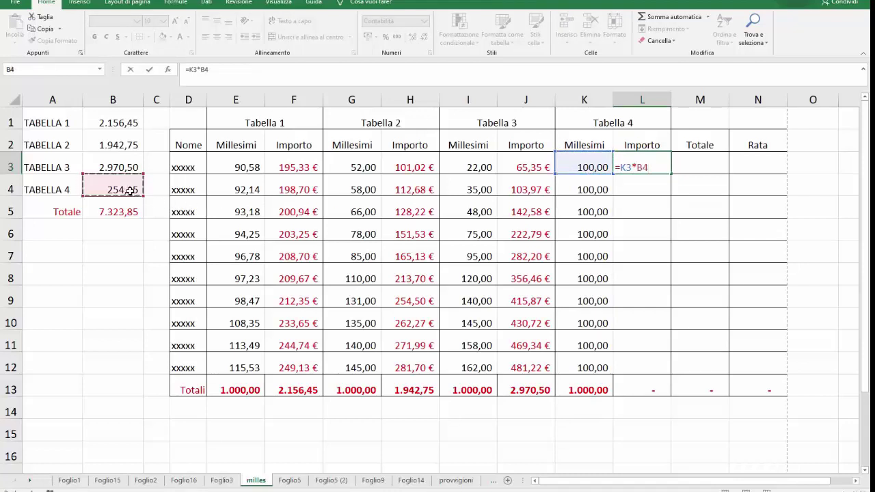
key("F4")
type("/")
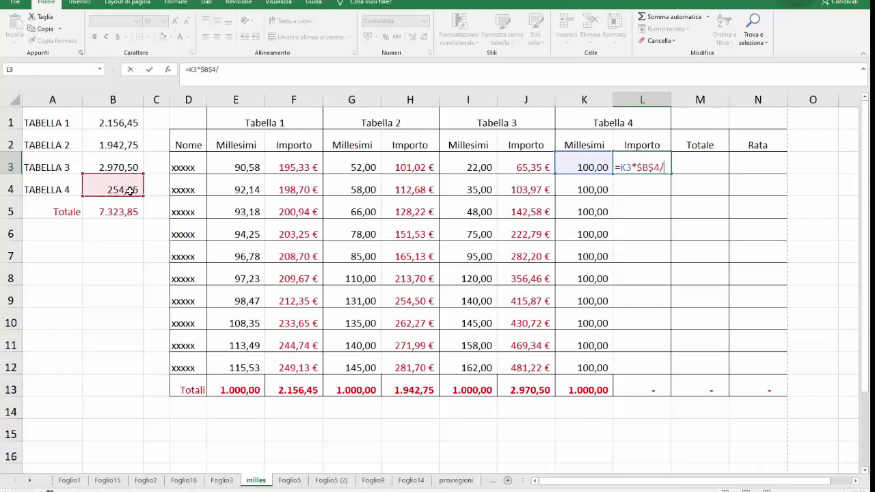
left_click(574, 391)
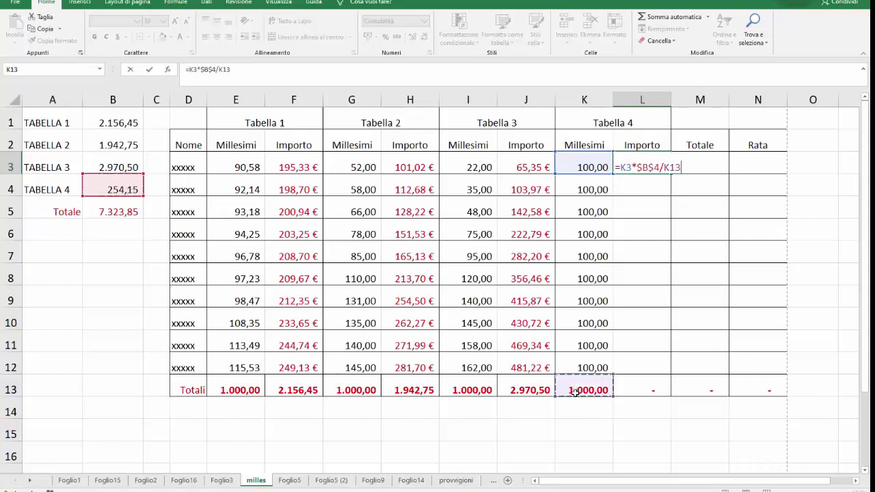
key("F4")
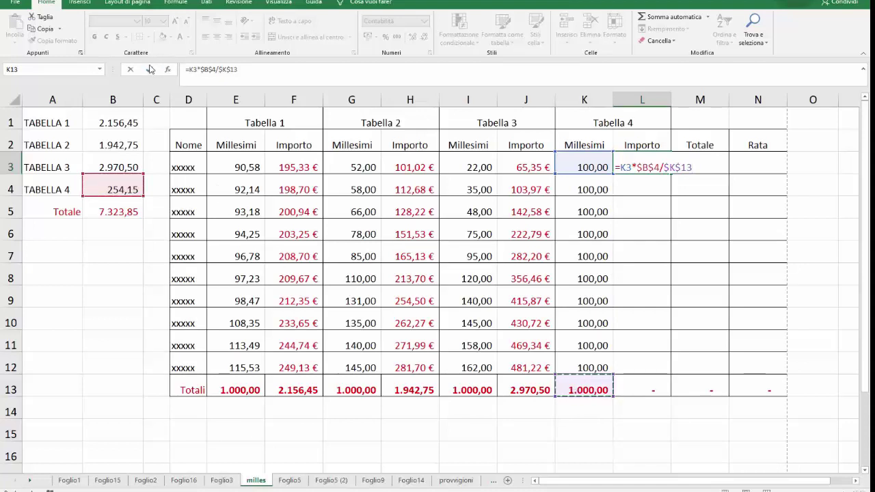
left_click(150, 69)
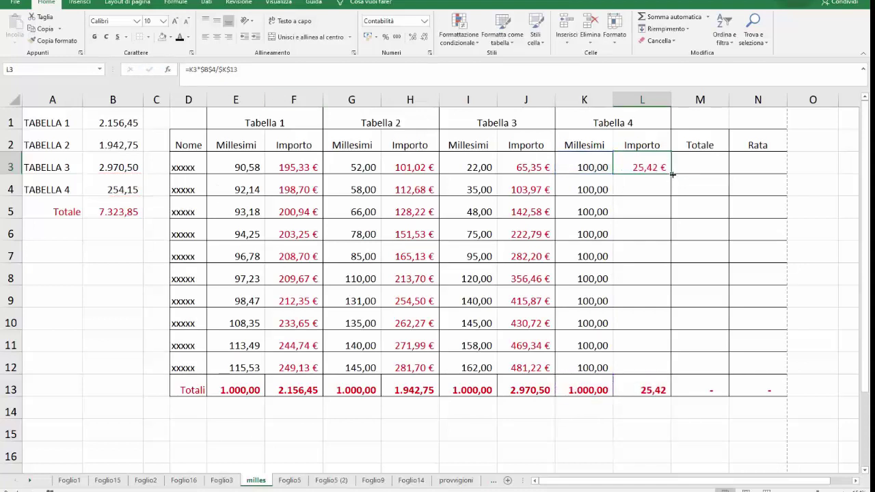
left_click_drag(670, 175, 676, 376)
left_click(656, 388)
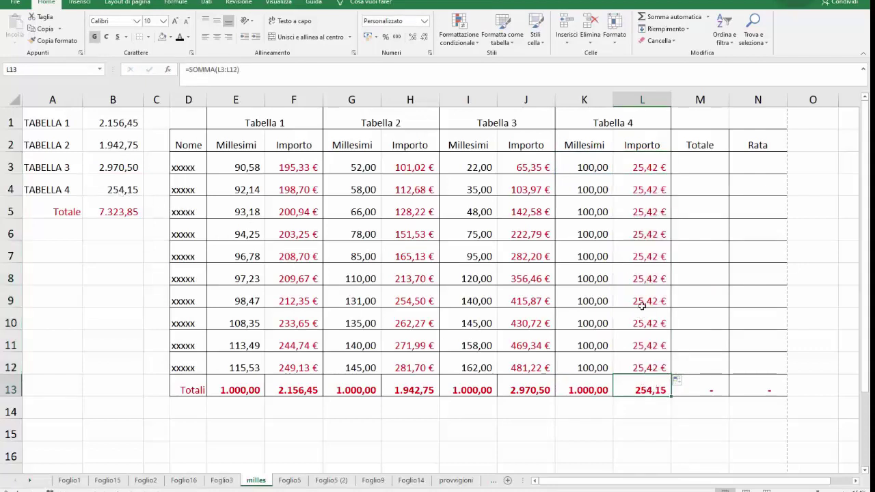
- Add the four Importo values in M3 with =F3+H3+J3+L3, fill the Totale formula down to M12 and check the total in M13
left_click(696, 163)
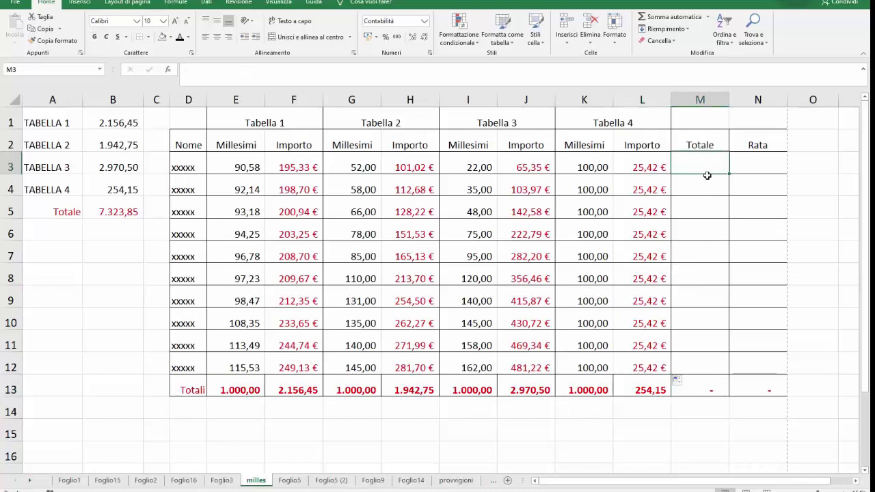
type("=")
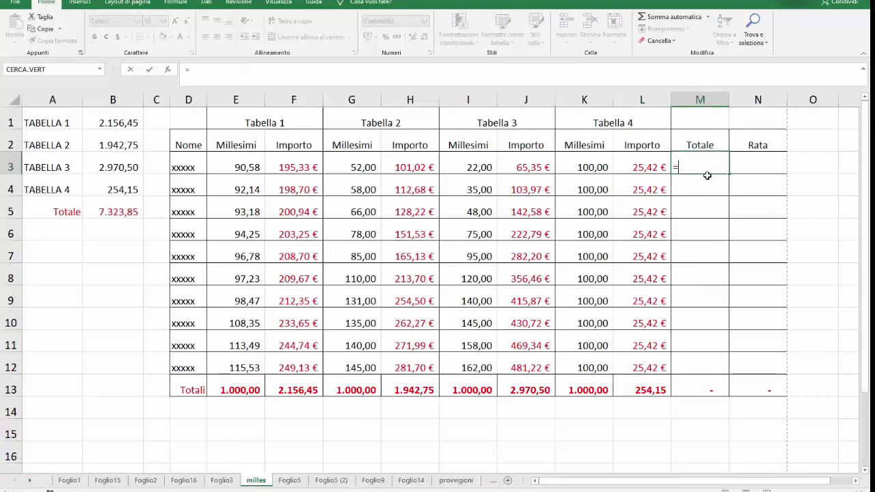
left_click(285, 168)
type("+")
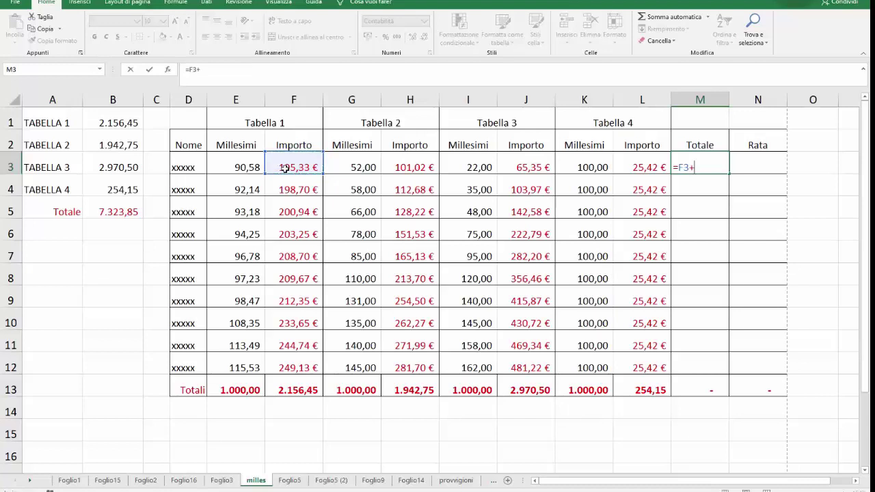
left_click(405, 170)
type("+")
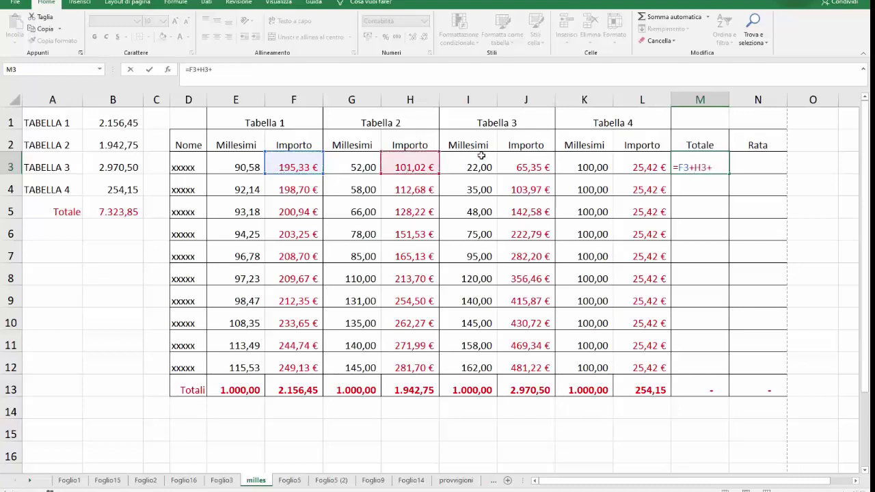
left_click(530, 167)
type("+")
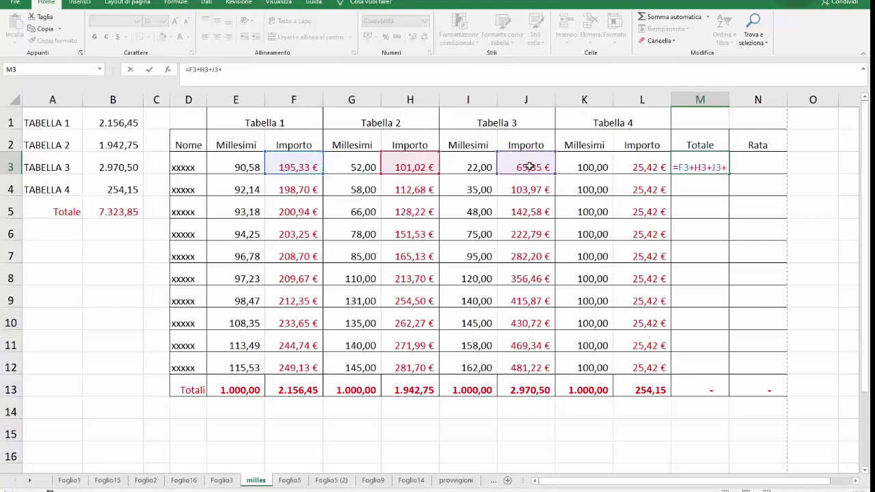
left_click(657, 169)
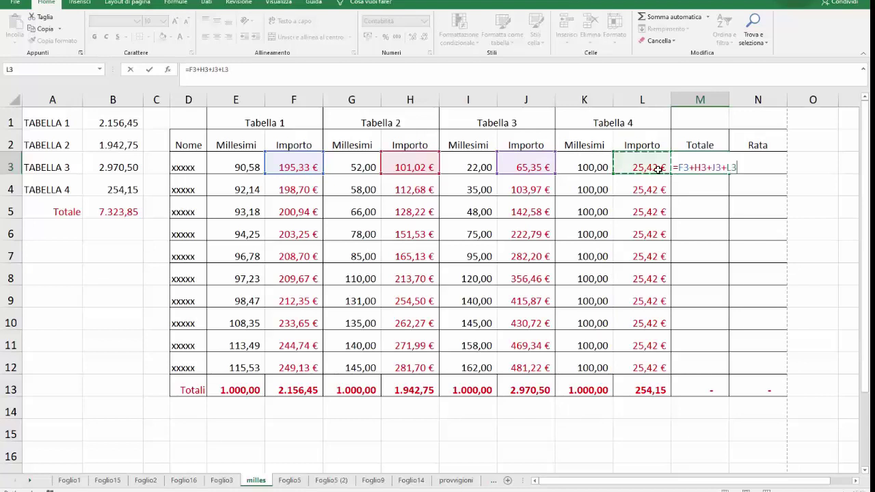
left_click(149, 69)
left_click_drag(729, 175, 715, 369)
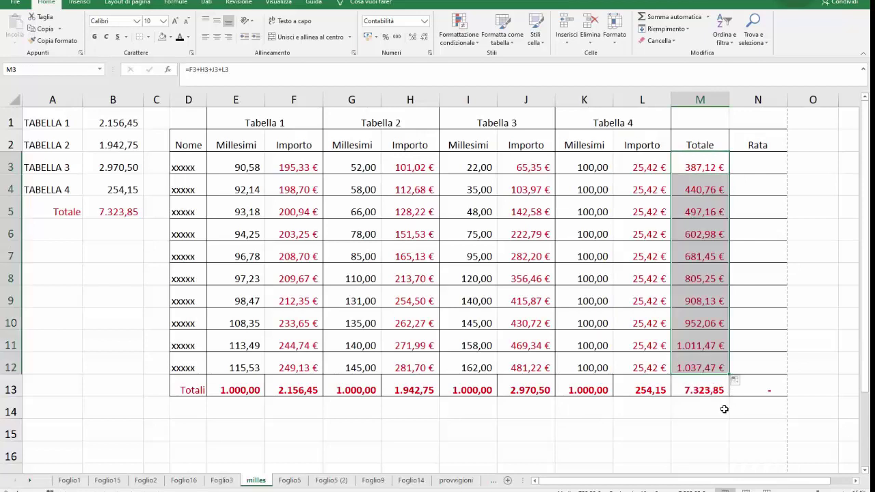
left_click(708, 390)
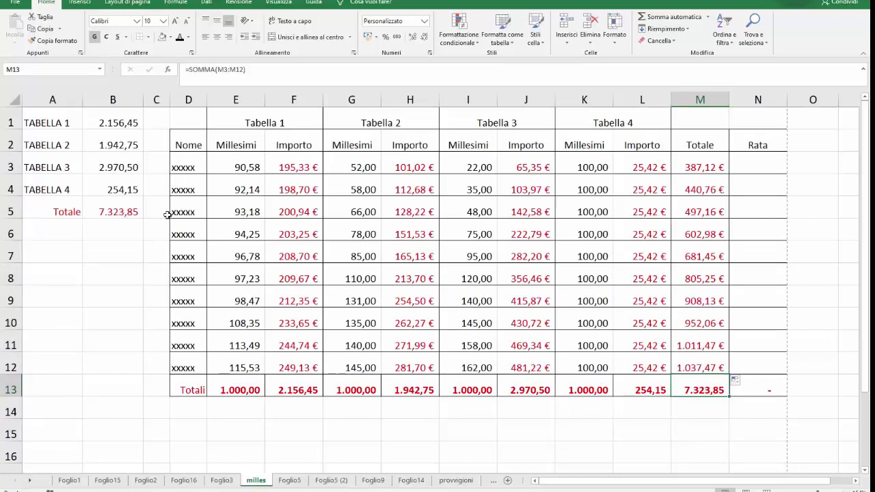
- Calculate the first Rata in N3 with =M3/12 and fill the formula down to N12
left_click(759, 168)
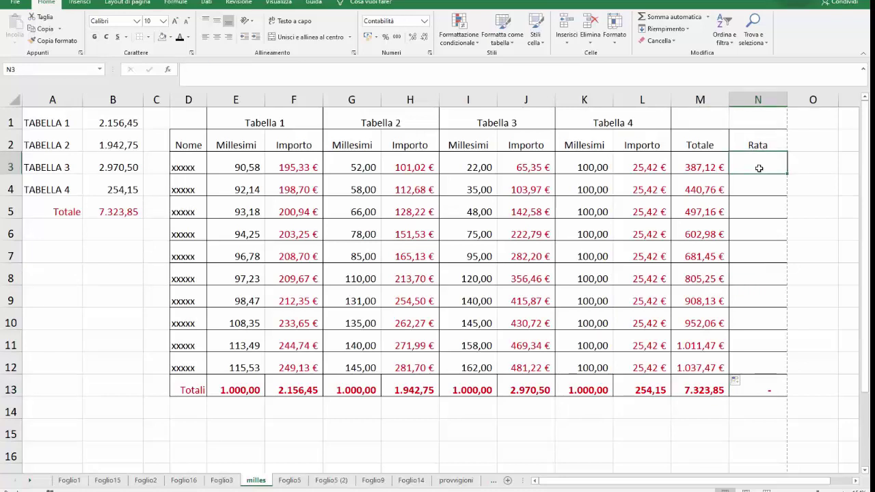
type("=")
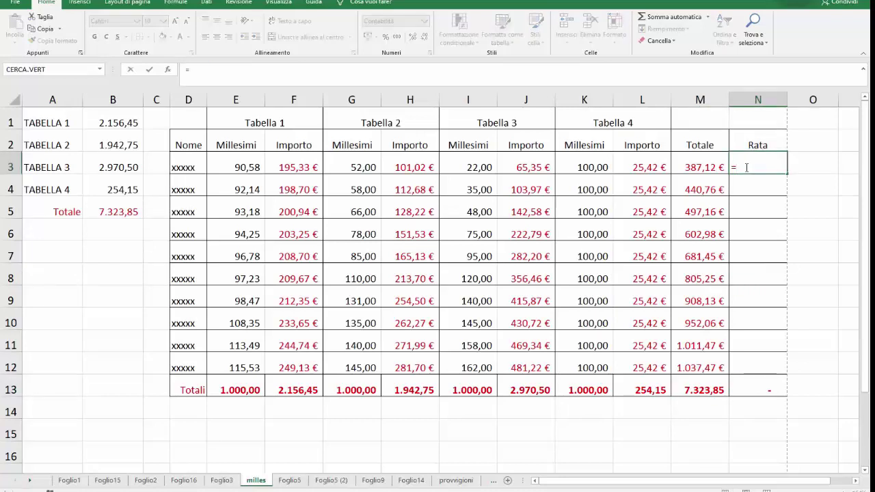
left_click(703, 165)
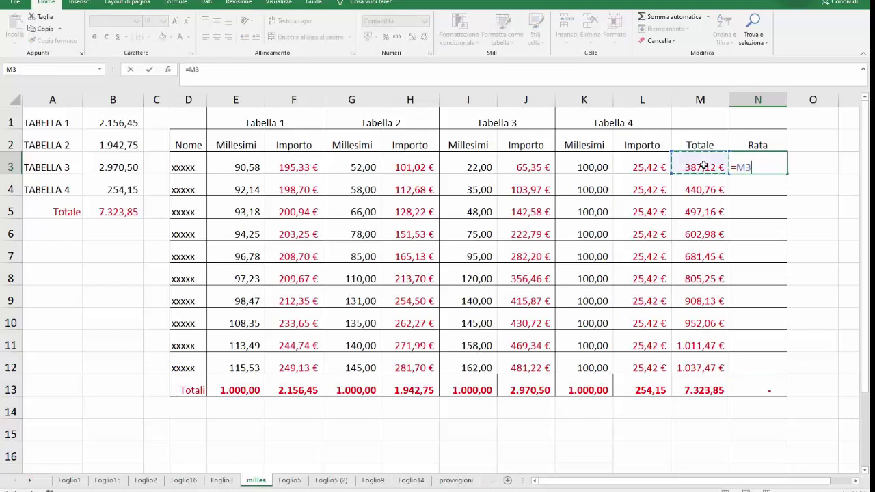
type("/12")
left_click(149, 73)
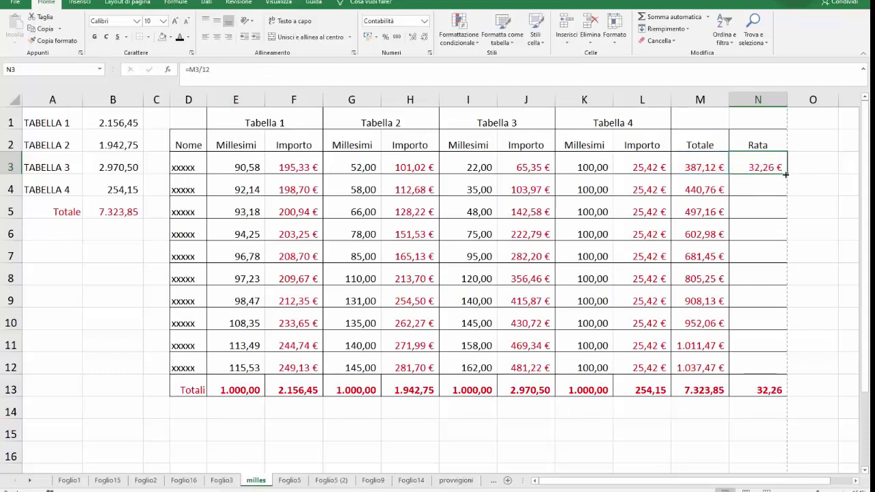
left_click_drag(785, 219, 793, 372)
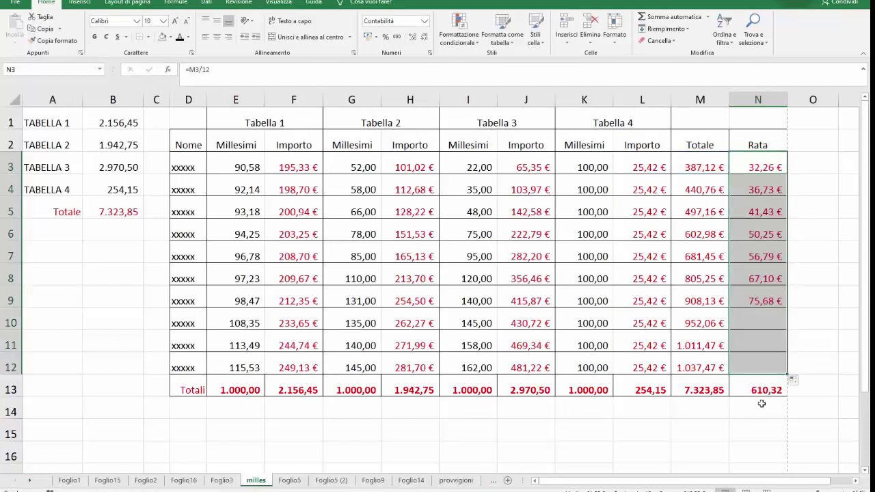